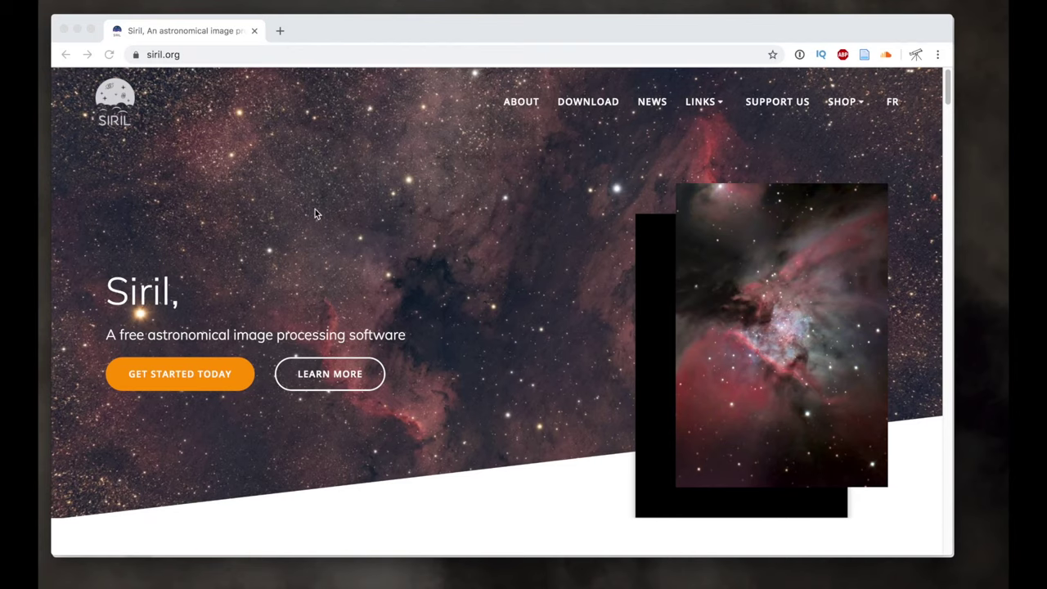
# Step: Open siril.org's DOWNLOAD page and scroll down to the 'Choose your OS' grid
pyautogui.click(588, 103)
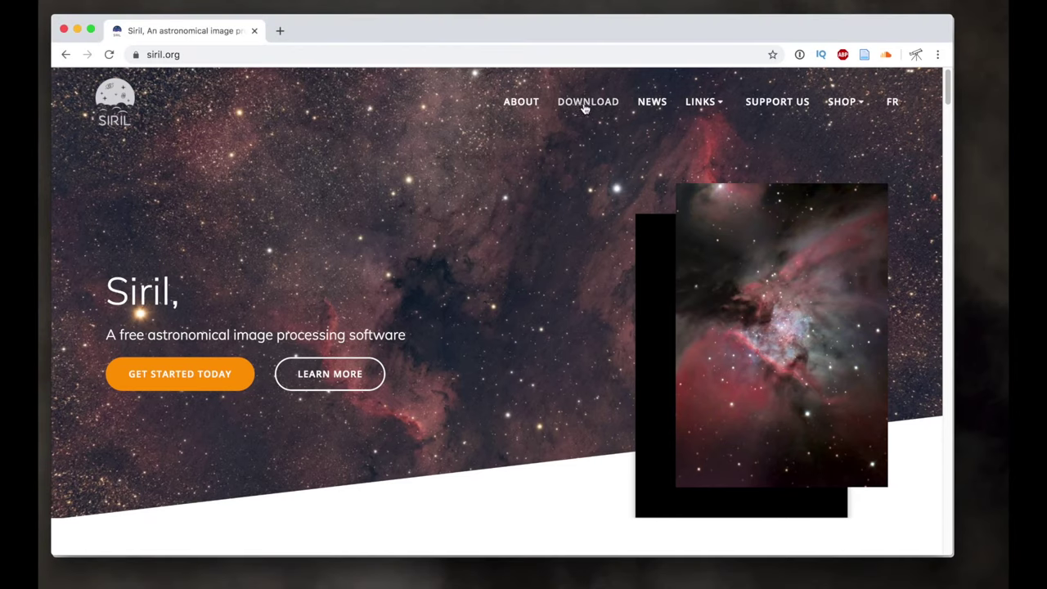
pyautogui.click(586, 103)
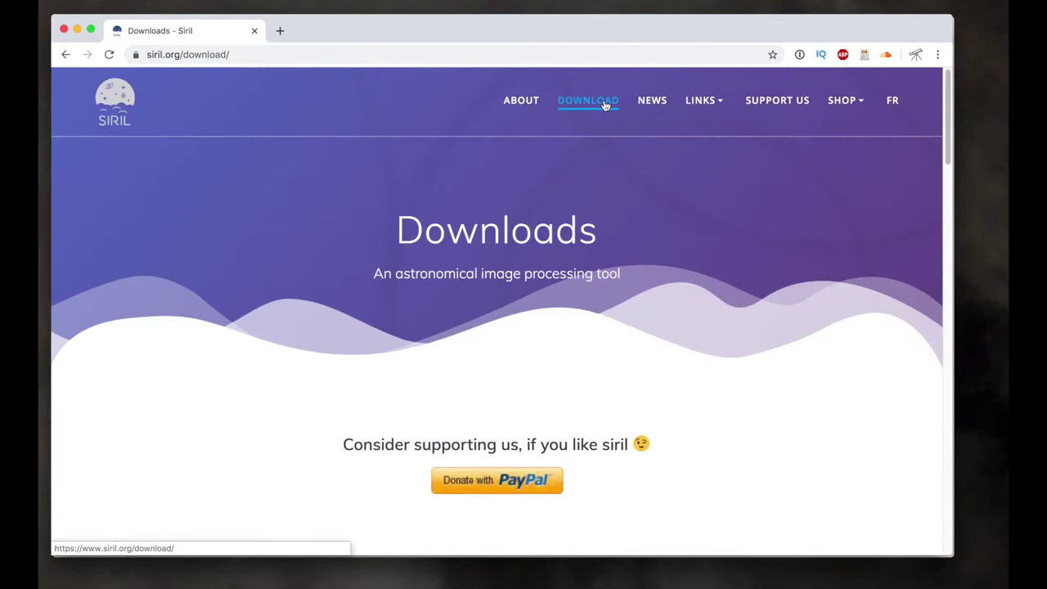
pyautogui.scroll(-3, 576, 178)
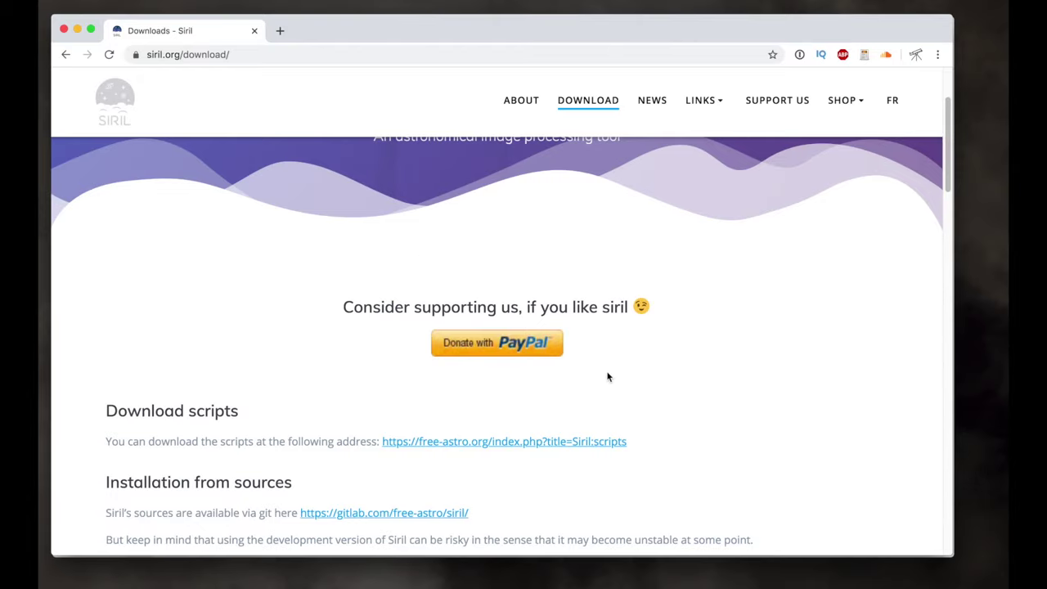
pyautogui.scroll(-2, 608, 377)
pyautogui.scroll(-2, 608, 376)
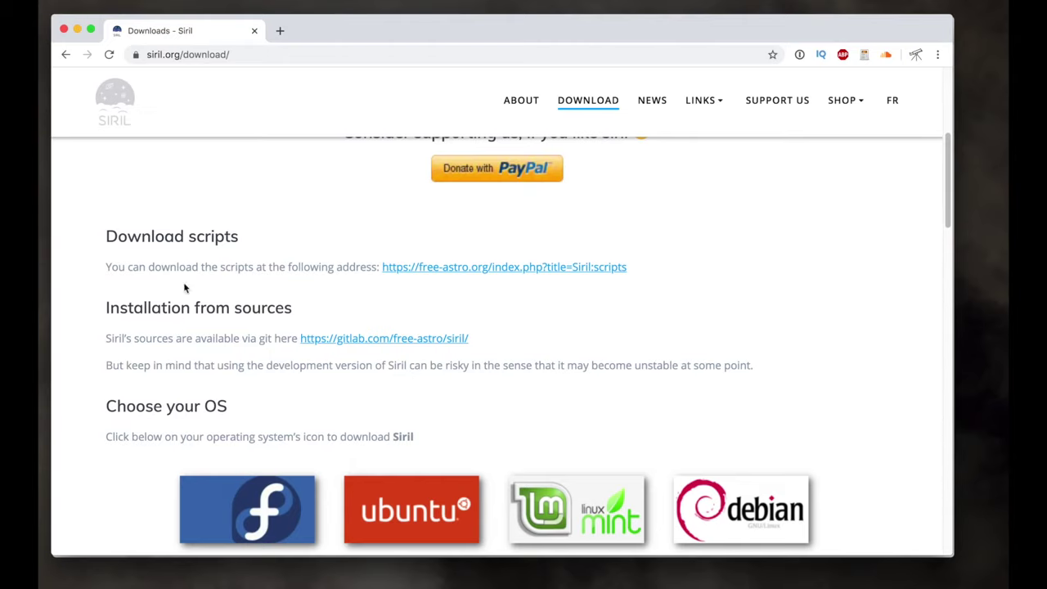
pyautogui.scroll(-5, 152, 327)
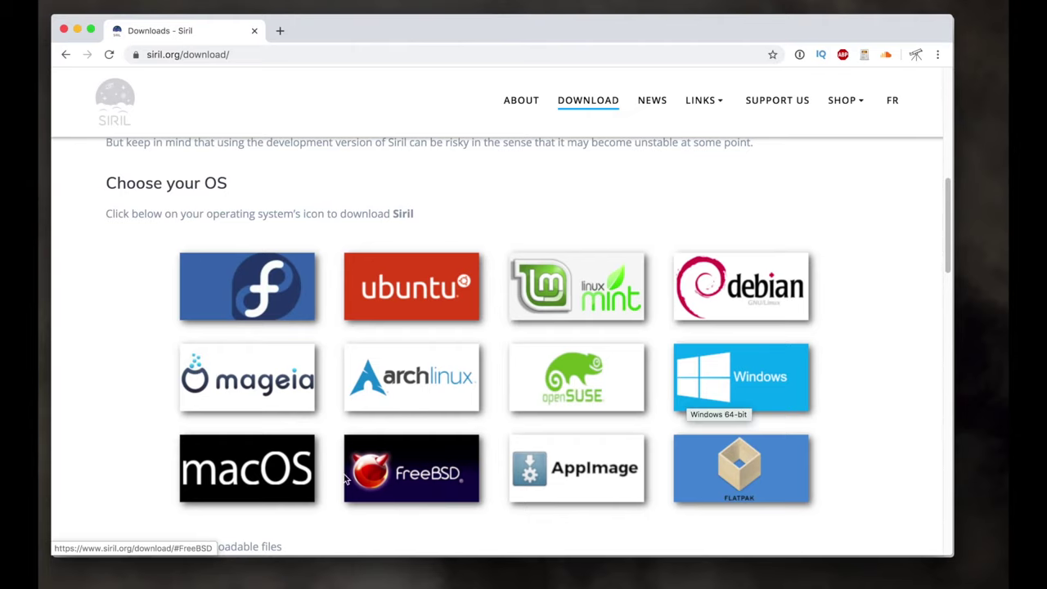
# Step: Jump to the macOS download instructions and skim the surrounding install sections
pyautogui.click(264, 468)
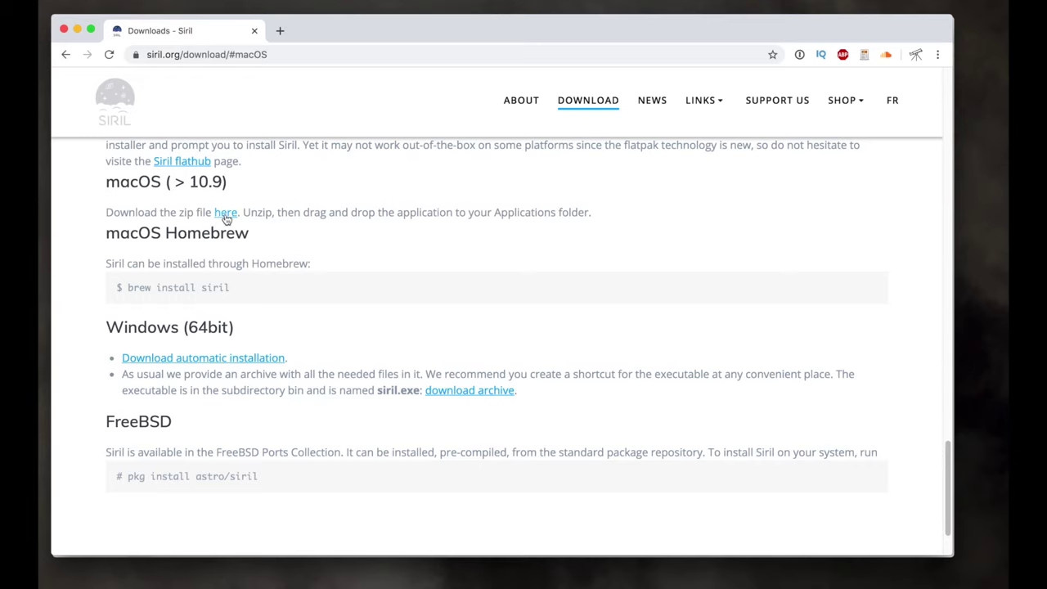
pyautogui.scroll(5, 278, 405)
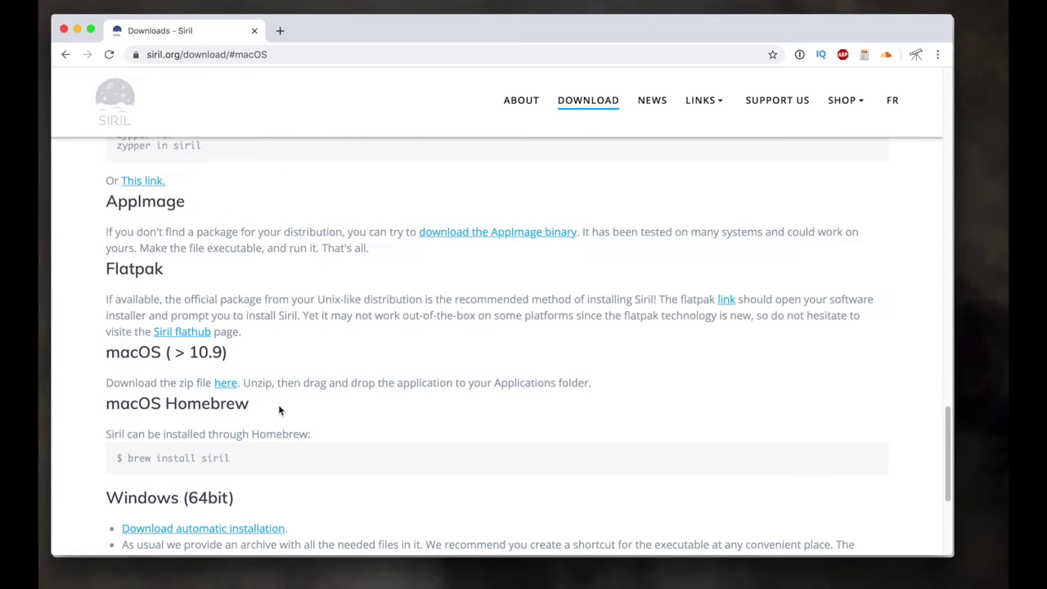
pyautogui.scroll(-5, 278, 404)
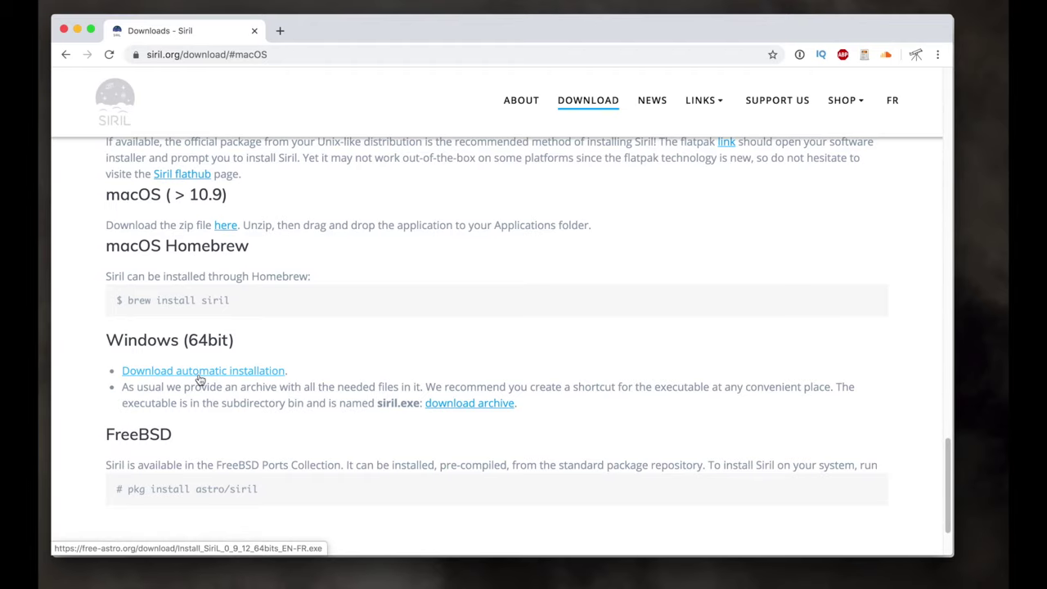
pyautogui.scroll(1, 310, 391)
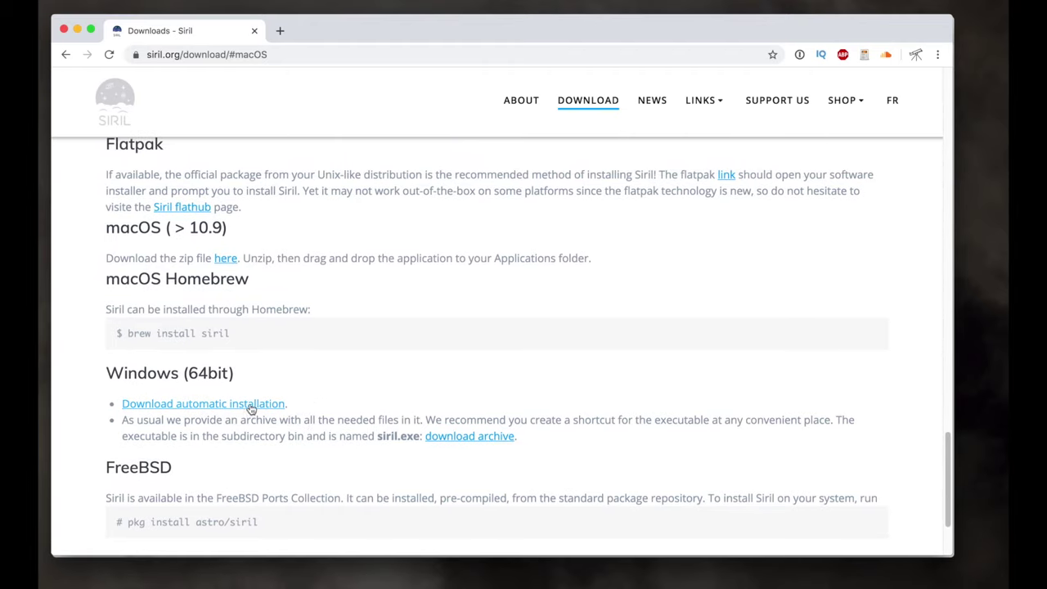
pyautogui.scroll(10, 291, 409)
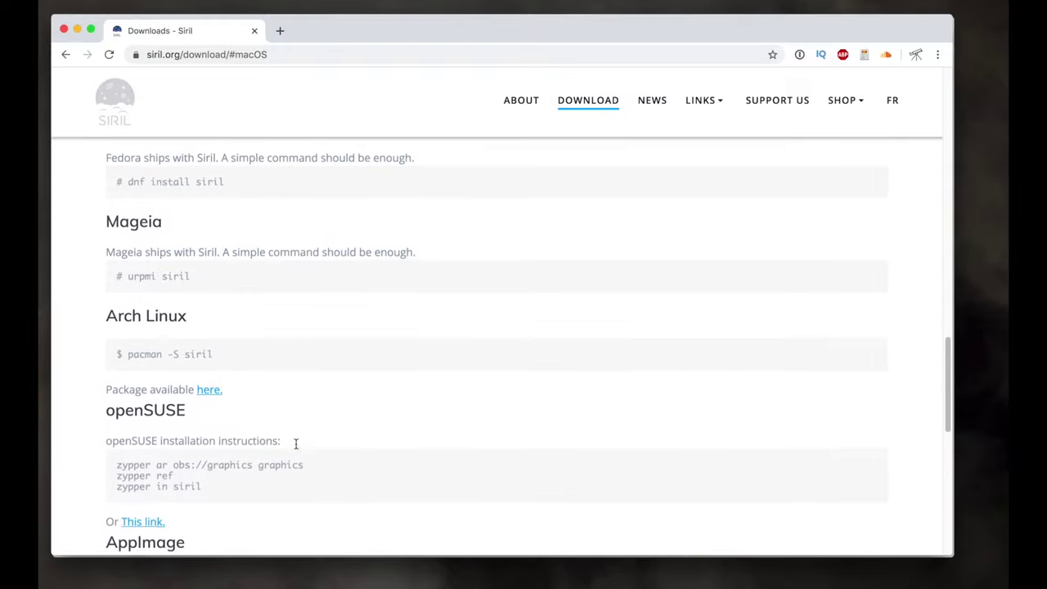
pyautogui.scroll(10, 296, 448)
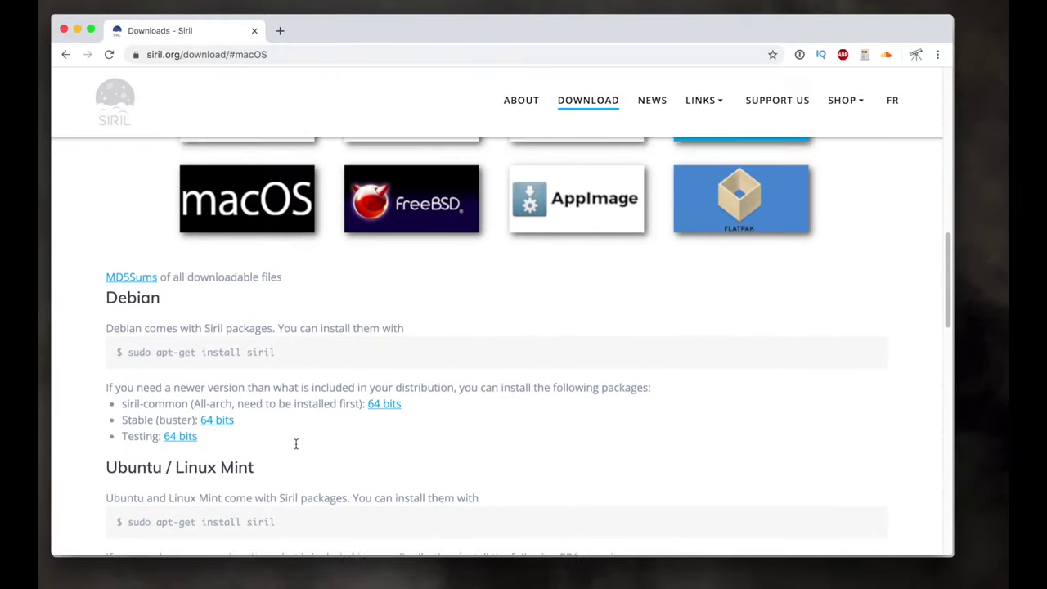
pyautogui.scroll(-4, 296, 446)
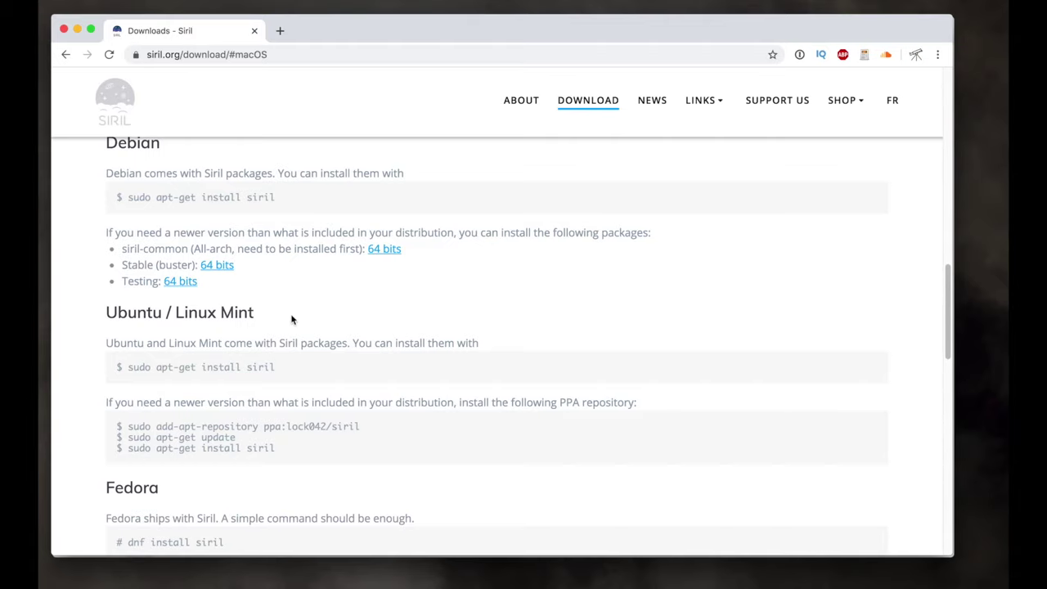
# Step: Scroll through the install sections and settle on the macOS (> 10.9) section
pyautogui.scroll(2, 293, 321)
pyautogui.scroll(-4, 293, 320)
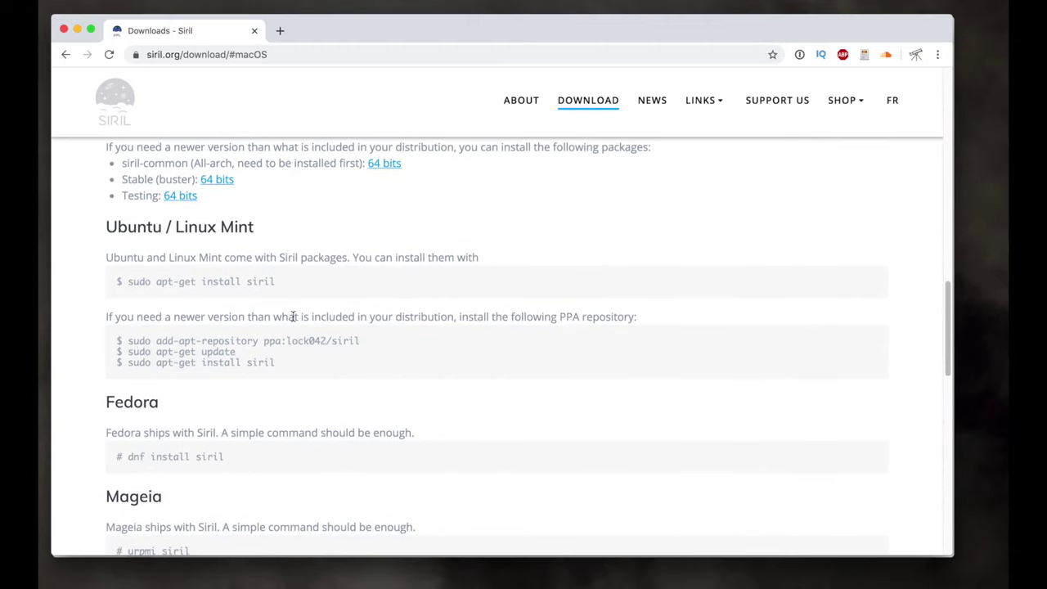
pyautogui.scroll(-4, 293, 317)
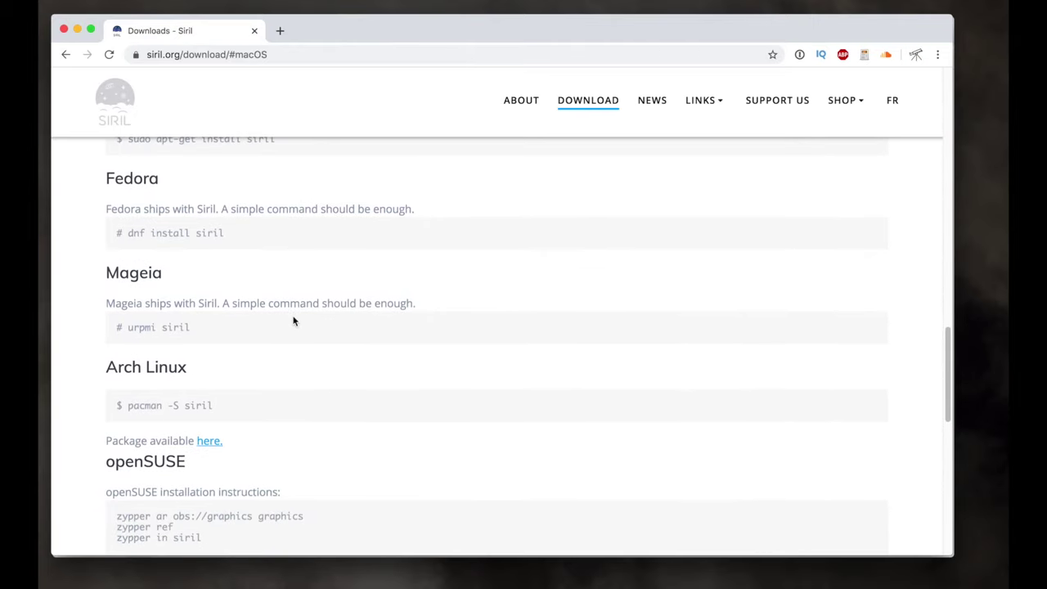
pyautogui.scroll(4, 293, 317)
pyautogui.scroll(3, 293, 321)
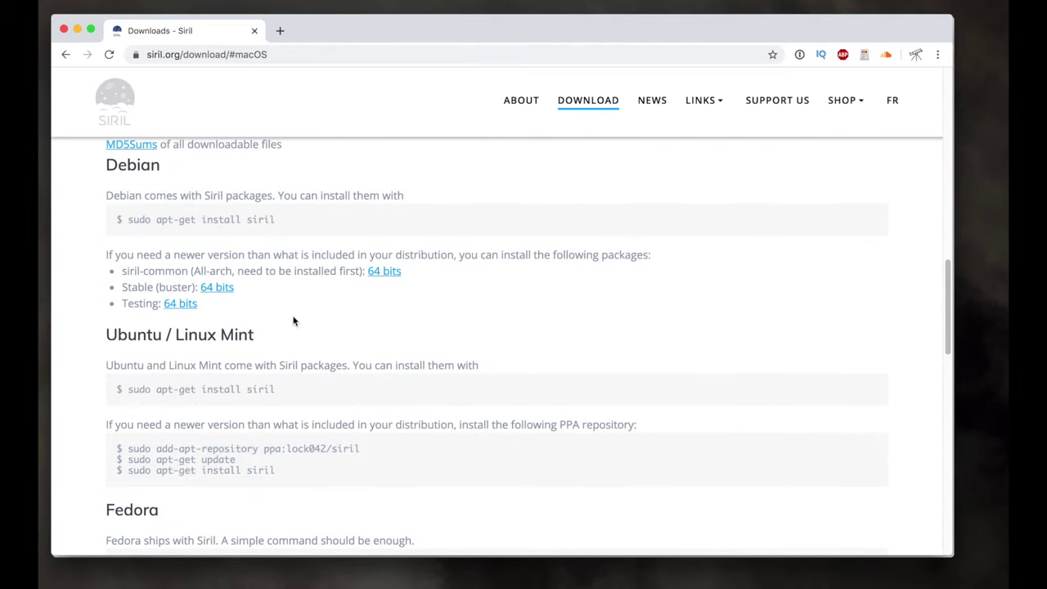
pyautogui.scroll(10, 293, 320)
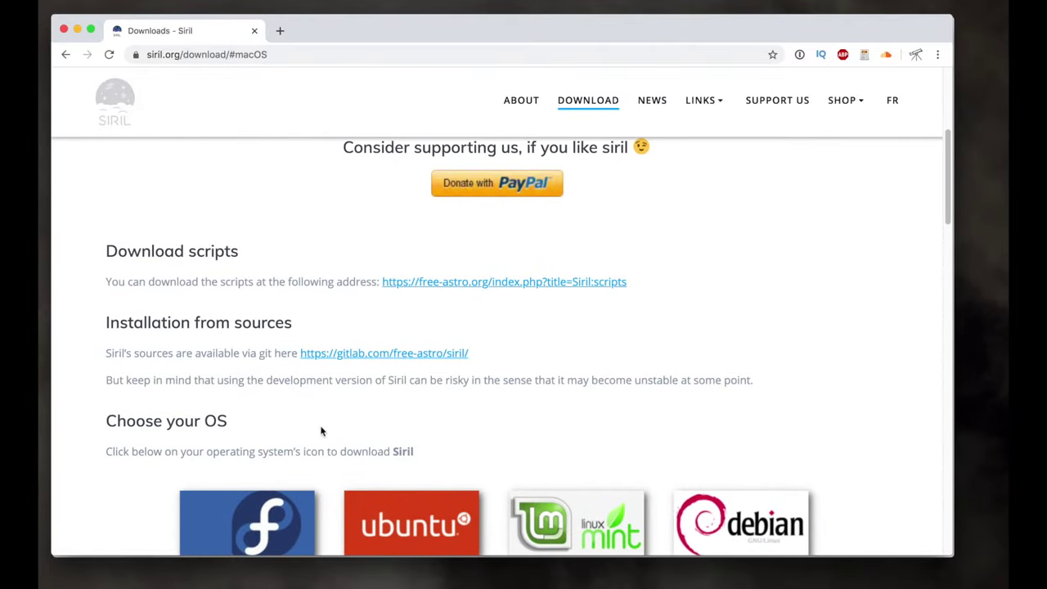
pyautogui.scroll(-1, 261, 384)
pyautogui.scroll(-15, 261, 385)
pyautogui.scroll(-3, 200, 456)
pyautogui.scroll(-4, 241, 304)
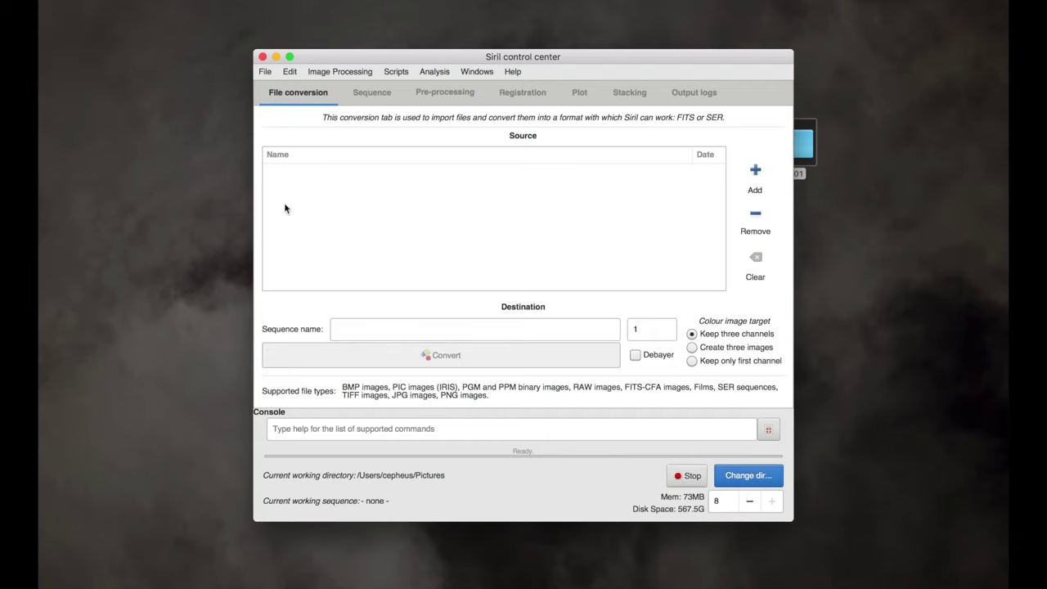
# Step: Browse the Sequence, Pre-processing, Registration, Plot and Stacking tabs, then list the DSLR scripts
pyautogui.click(369, 93)
pyautogui.click(434, 93)
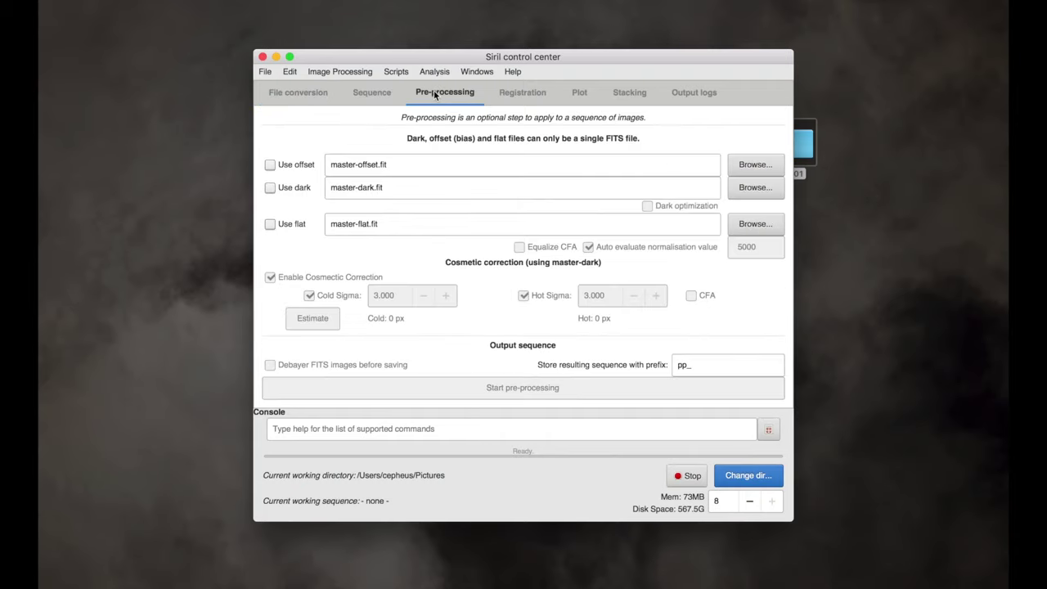
pyautogui.click(527, 93)
pyautogui.click(578, 94)
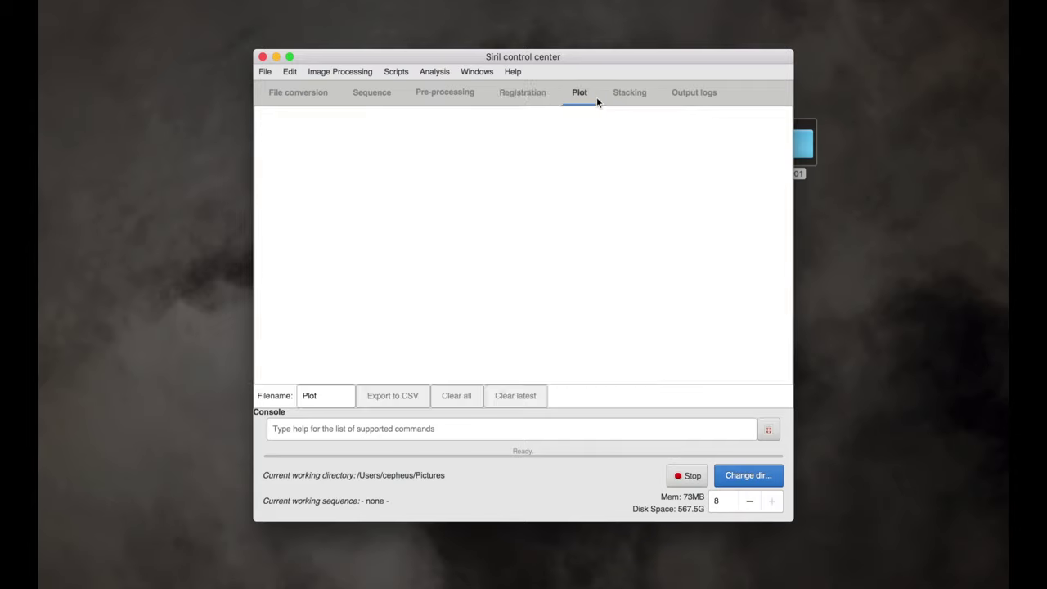
pyautogui.click(639, 94)
pyautogui.click(286, 95)
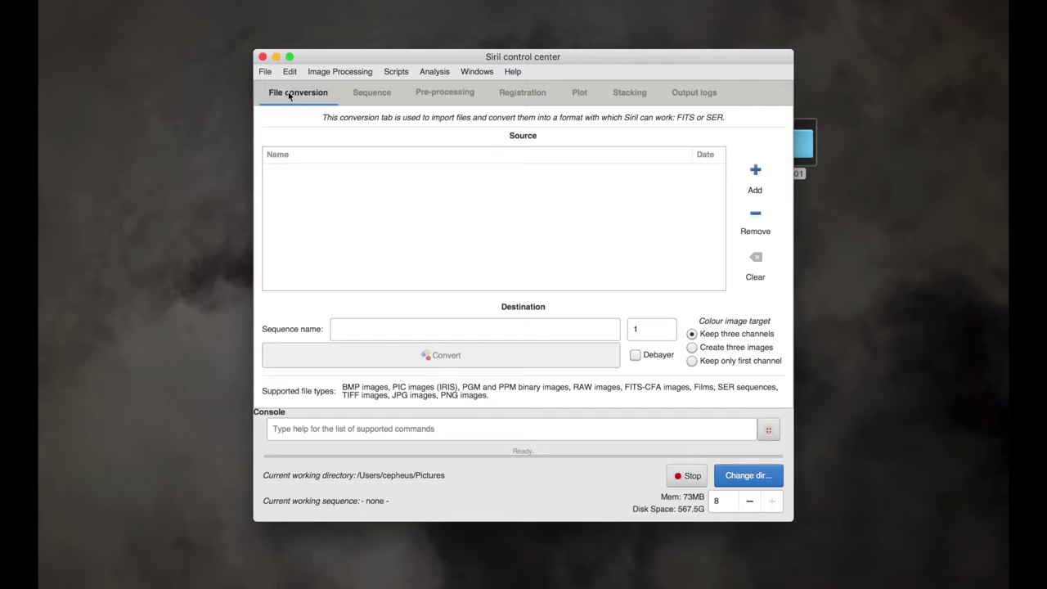
pyautogui.click(397, 72)
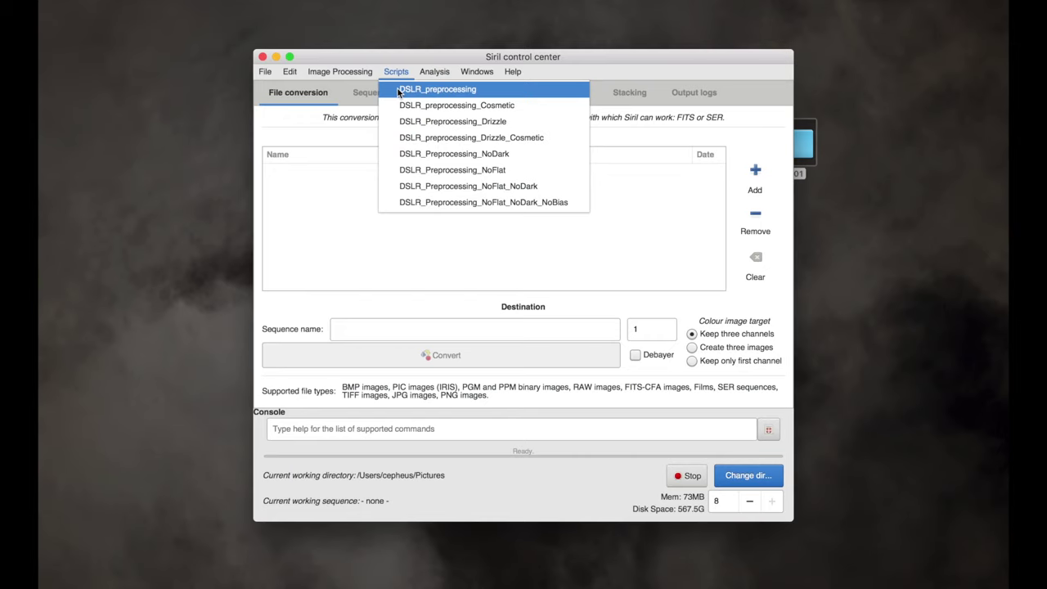
# Step: Run the DSLR_preprocessing script and scroll through its log output
pyautogui.click(437, 89)
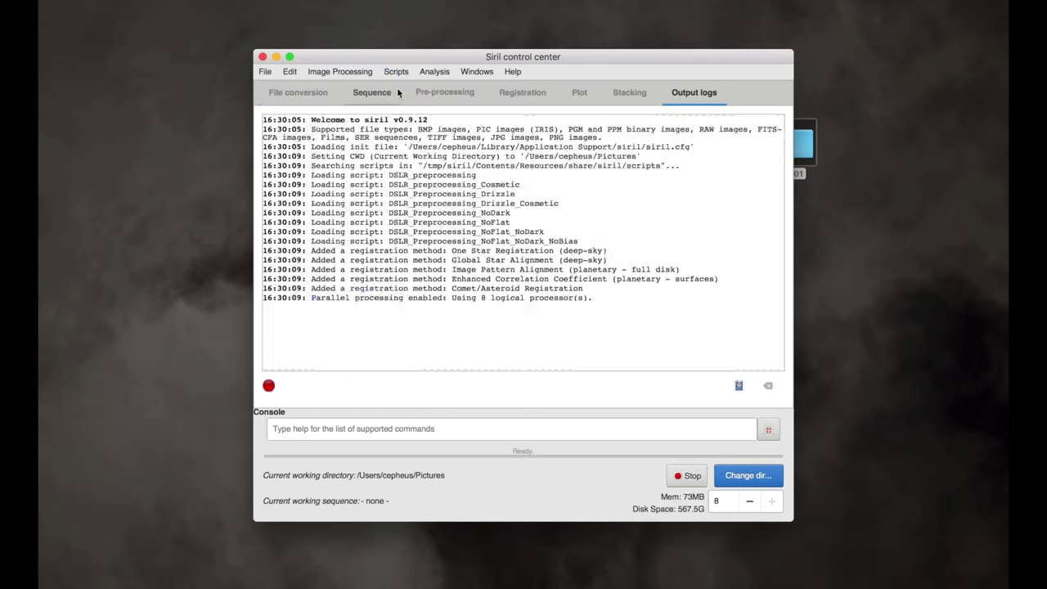
pyautogui.scroll(5, 469, 252)
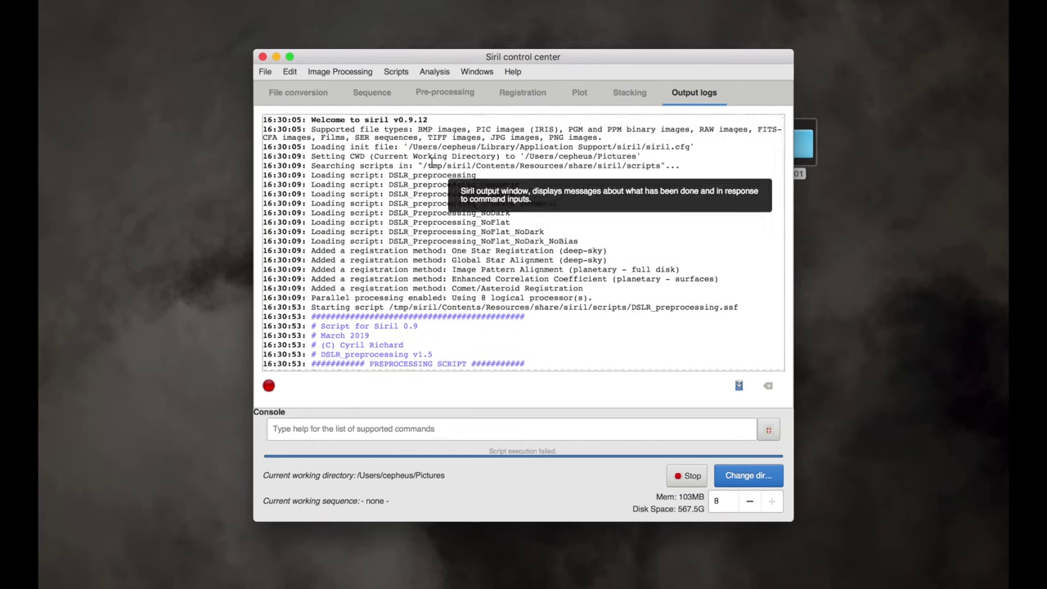
pyautogui.scroll(-5, 421, 155)
pyautogui.scroll(5, 385, 126)
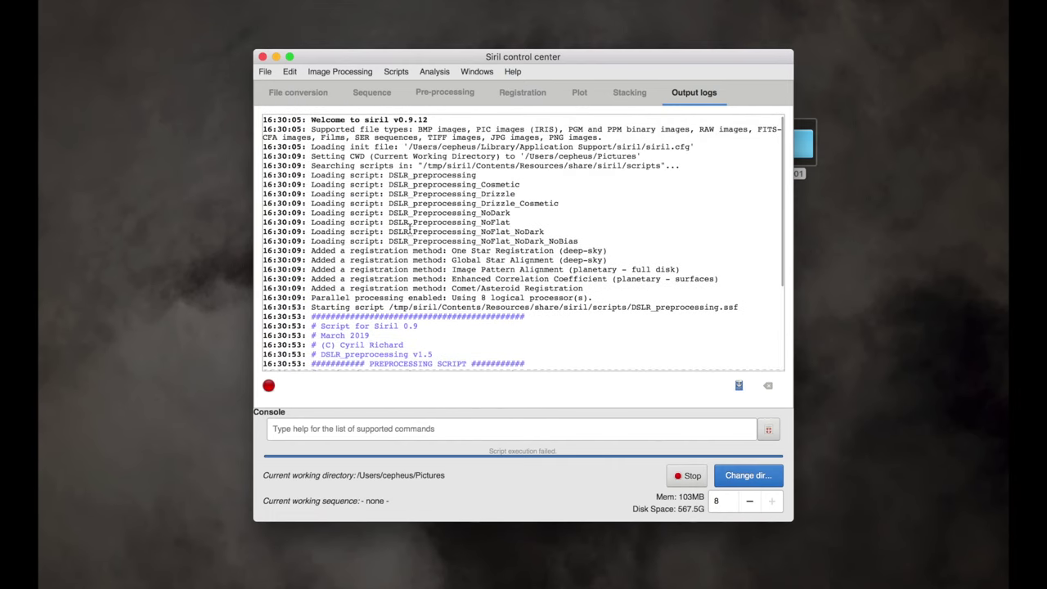
pyautogui.scroll(-5, 413, 163)
pyautogui.scroll(5, 413, 164)
pyautogui.scroll(-5, 413, 165)
pyautogui.scroll(5, 413, 165)
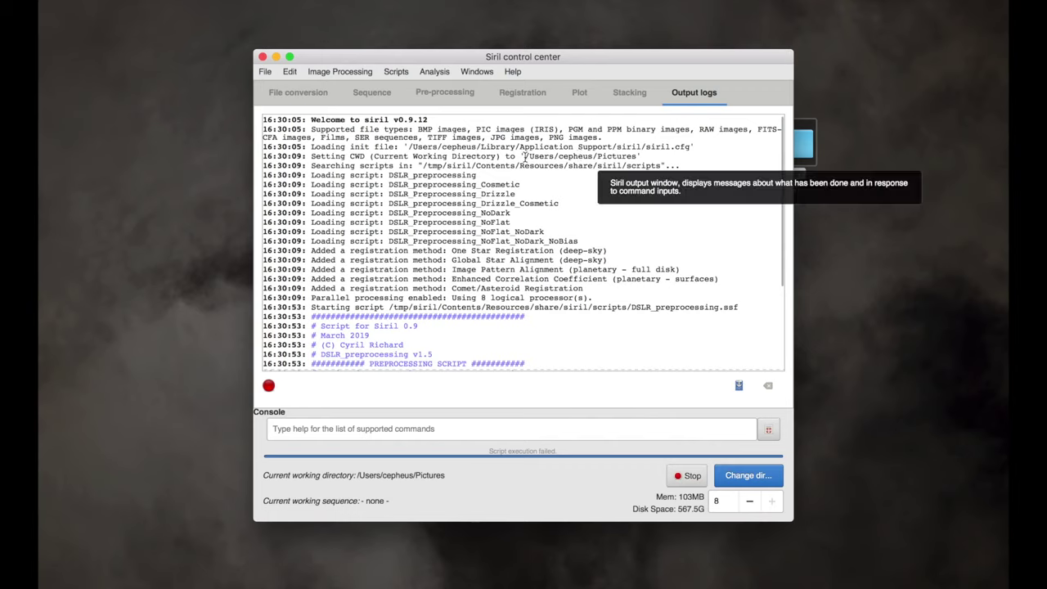
# Step: Read the working-directory path and the required-folders note in the log, then clear the selection
pyautogui.moveTo(526, 156); pyautogui.dragTo(635, 156)
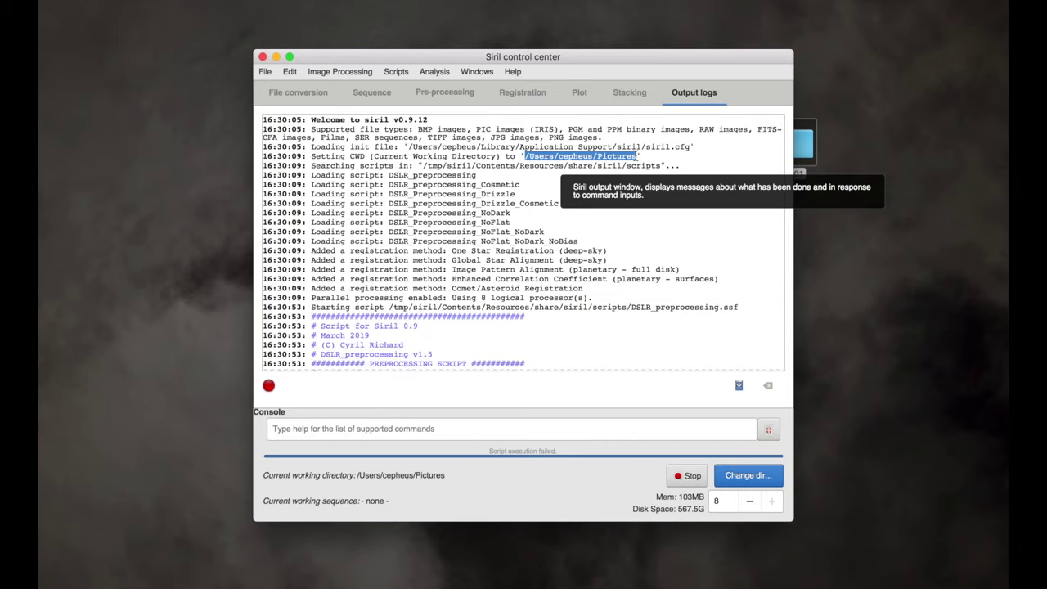
pyautogui.click(586, 169)
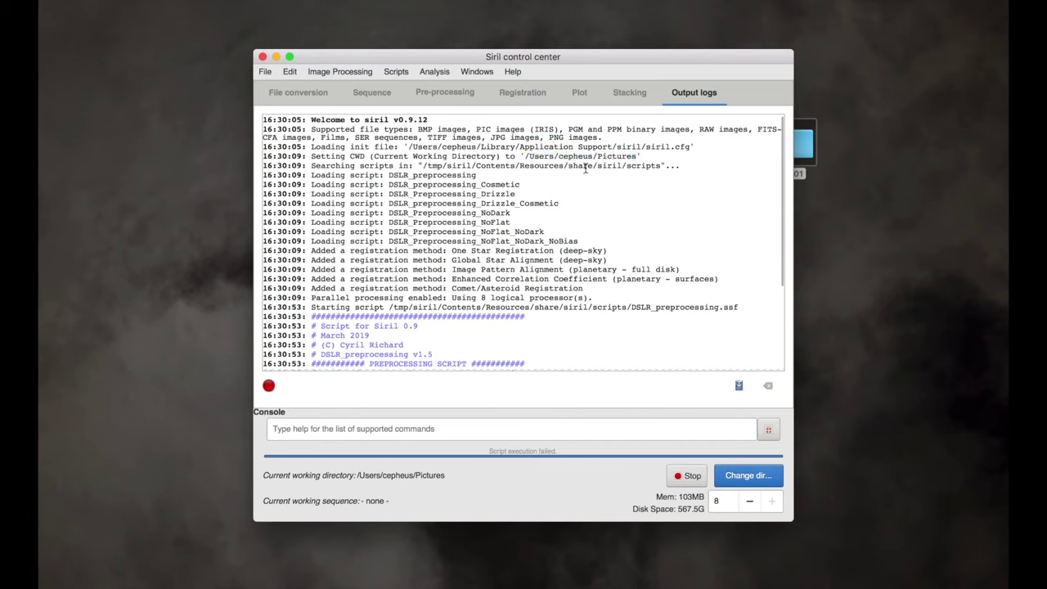
pyautogui.scroll(-5, 461, 197)
pyautogui.scroll(3, 461, 199)
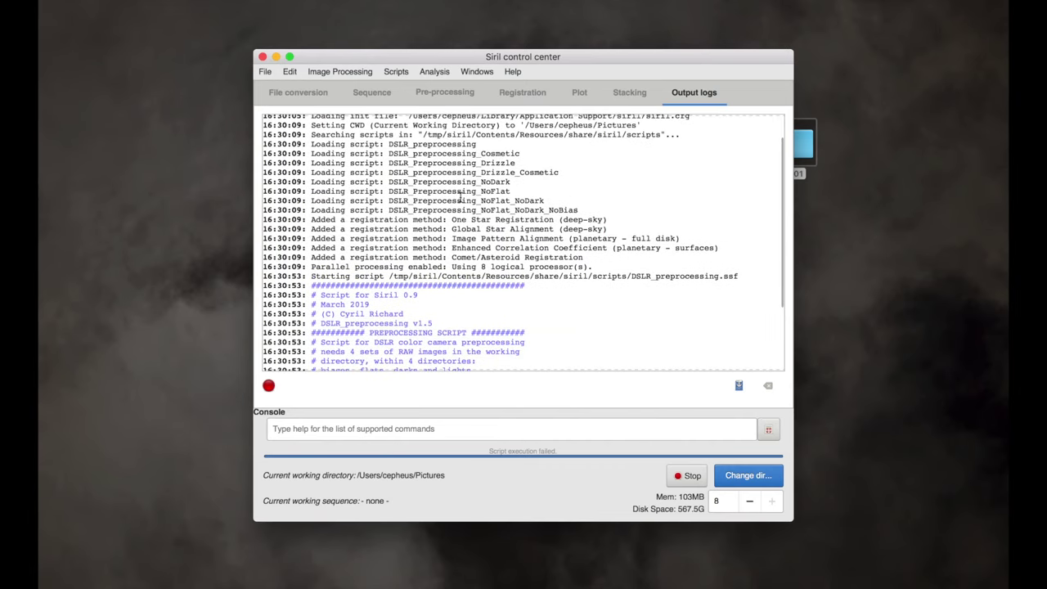
pyautogui.scroll(-5, 461, 197)
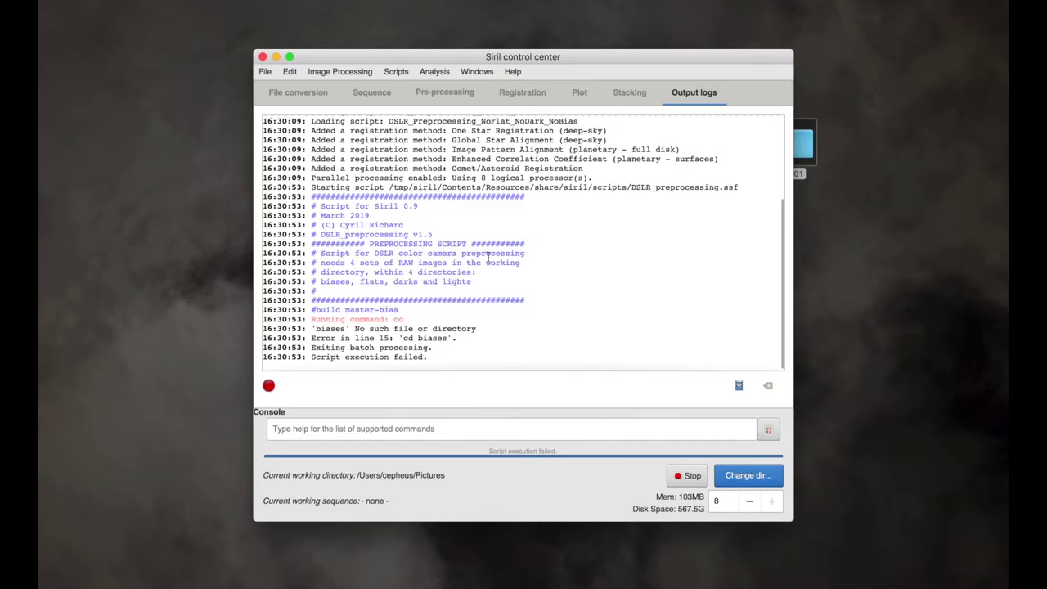
pyautogui.moveTo(356, 266); pyautogui.dragTo(460, 291)
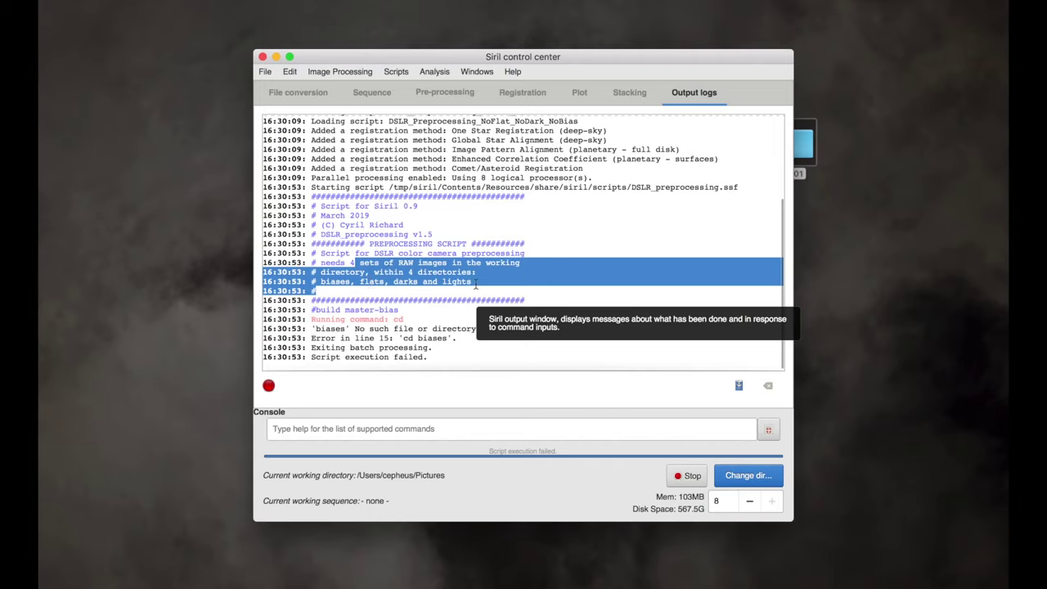
pyautogui.click(354, 296)
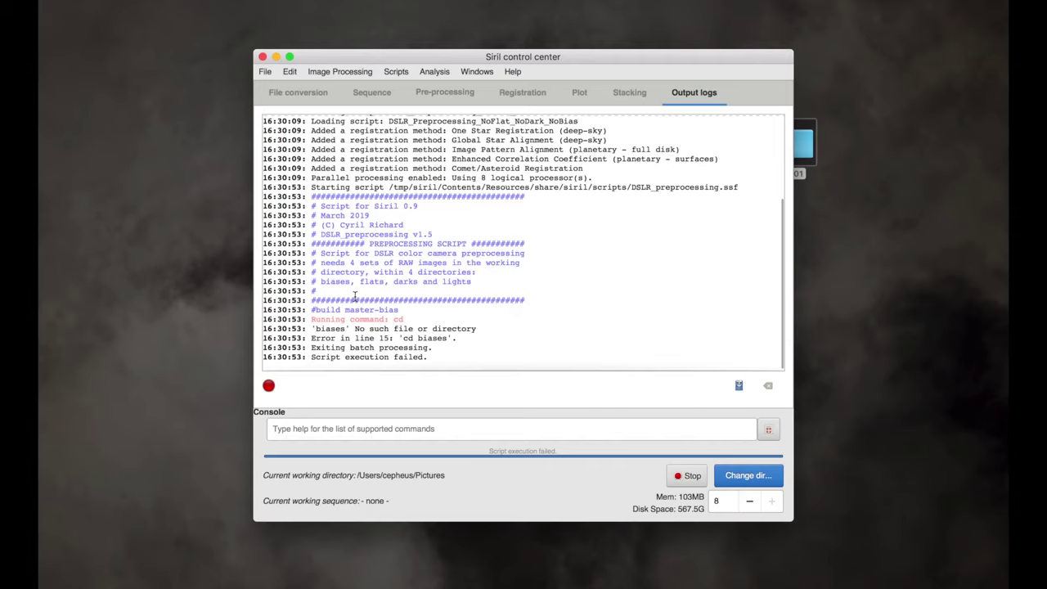
# Step: Open the m101 desktop folder and look into its biases, darks, flats and lights subfolders
pyautogui.moveTo(612, 56); pyautogui.dragTo(529, 51)
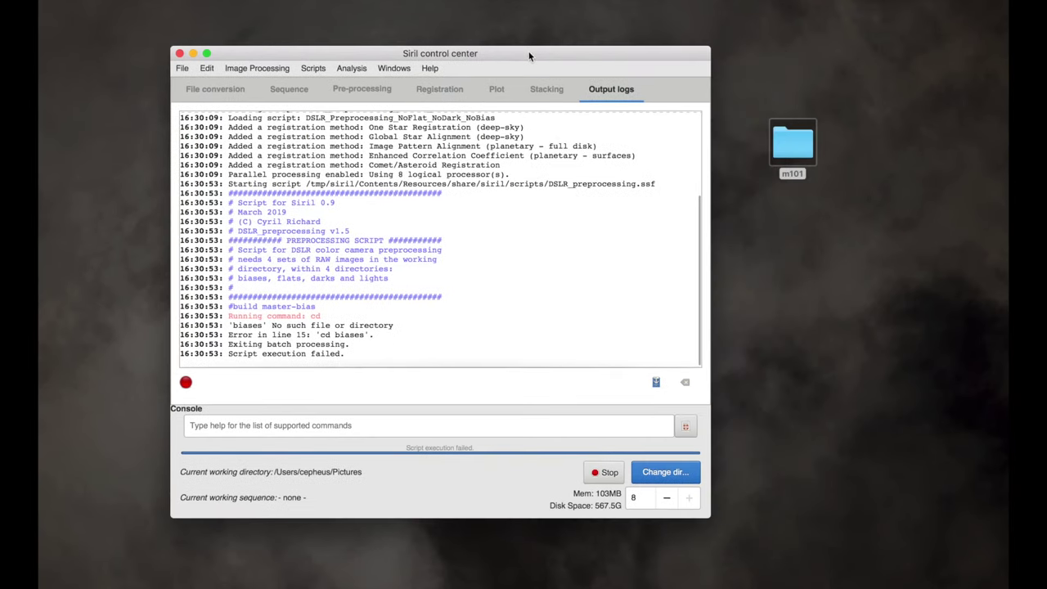
pyautogui.doubleClick(796, 147)
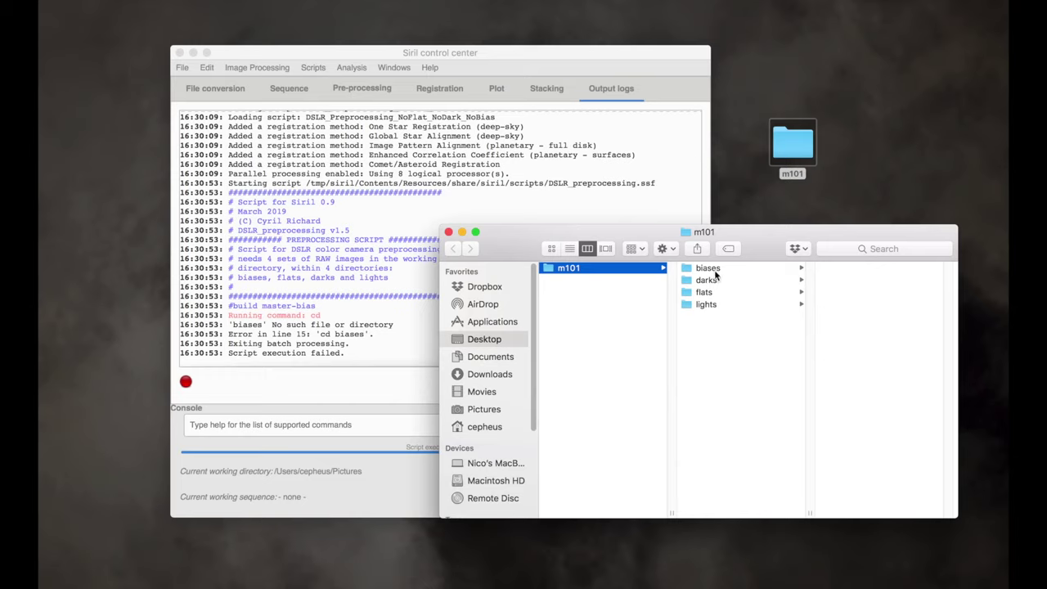
pyautogui.click(715, 271)
pyautogui.click(708, 281)
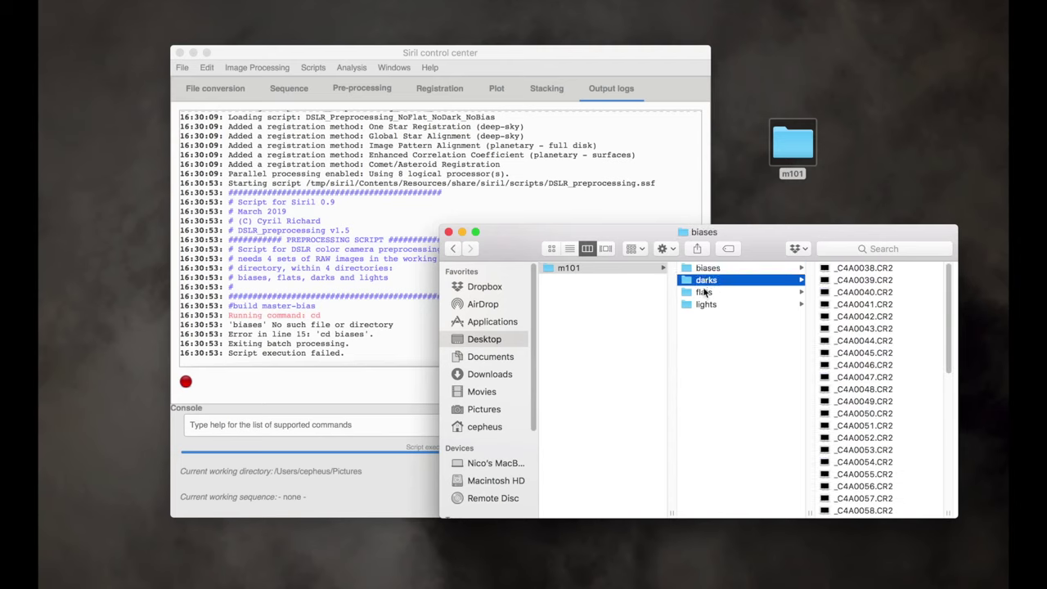
pyautogui.click(704, 294)
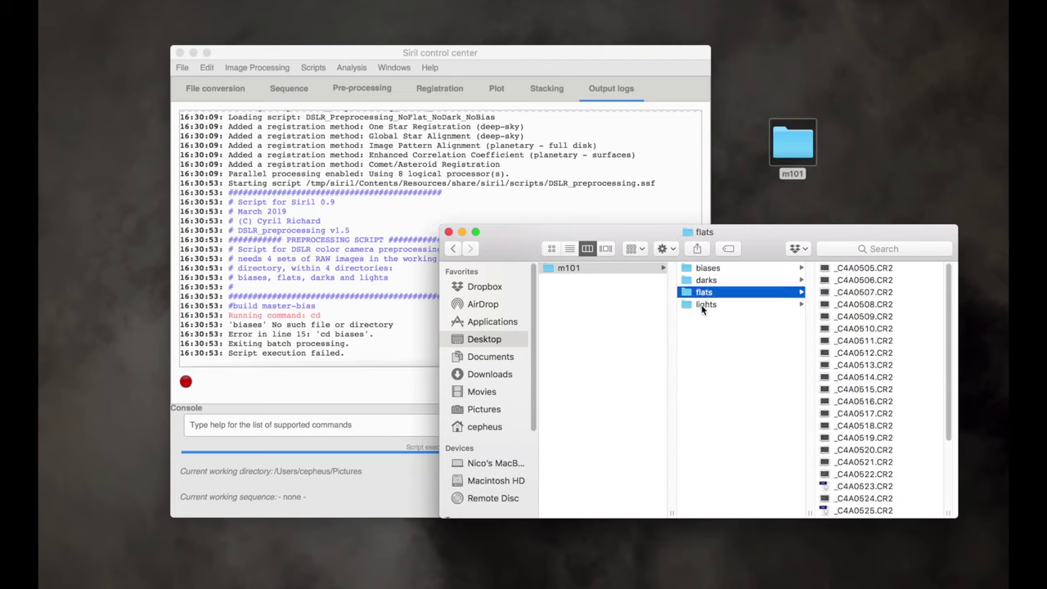
pyautogui.click(702, 306)
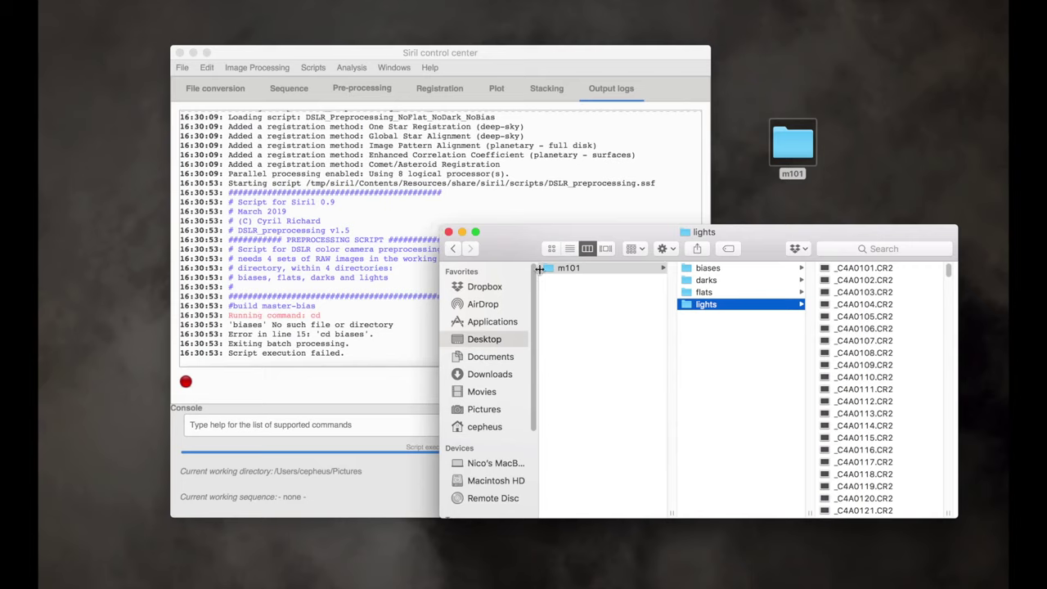
# Step: List the CR2 files in the biases, darks, flats and lights folders of m101
pyautogui.click(597, 272)
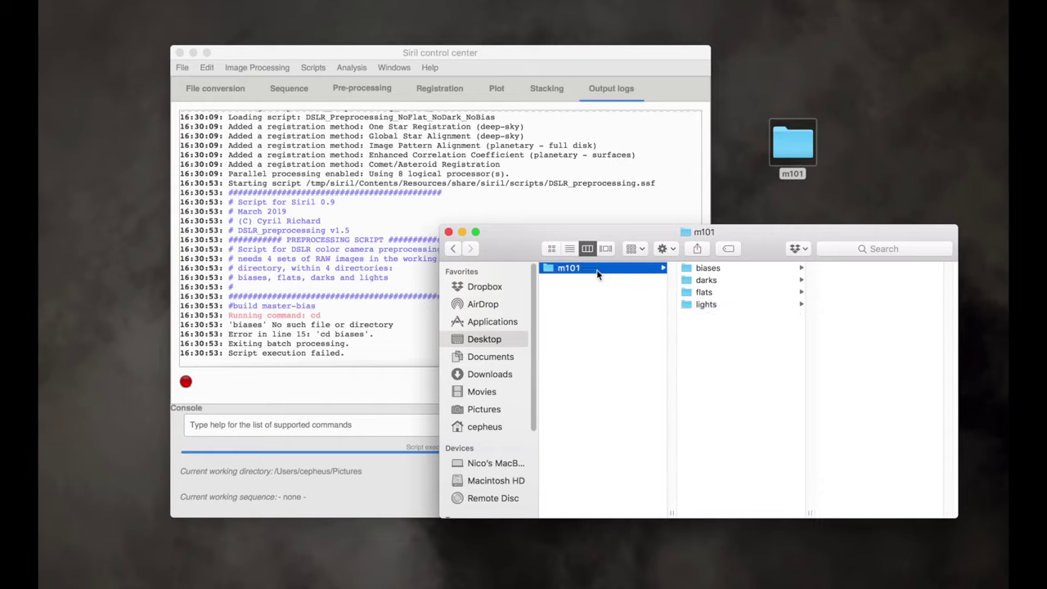
pyautogui.click(697, 270)
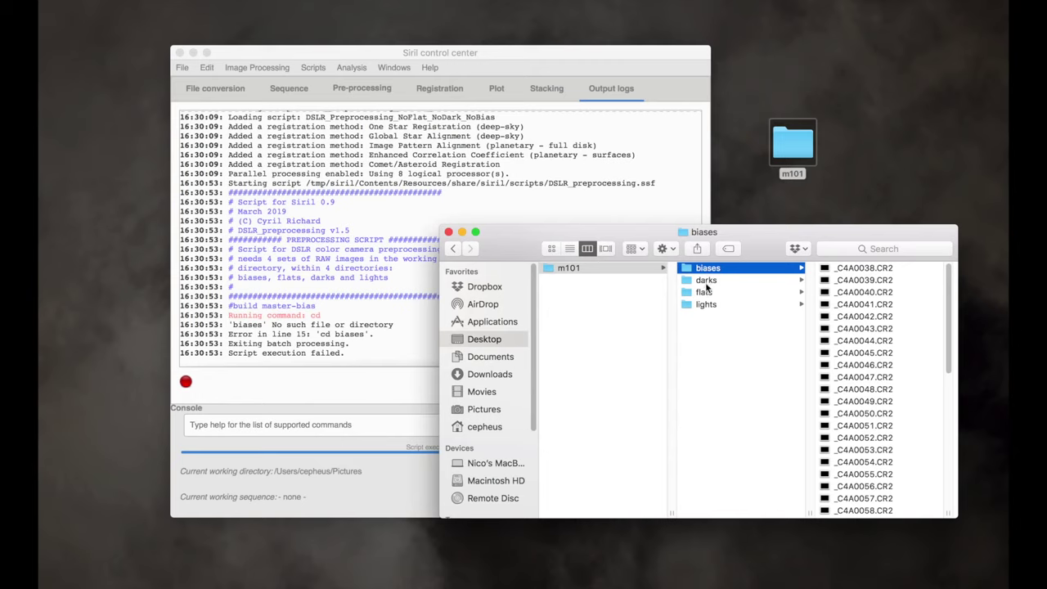
pyautogui.click(706, 282)
pyautogui.click(706, 294)
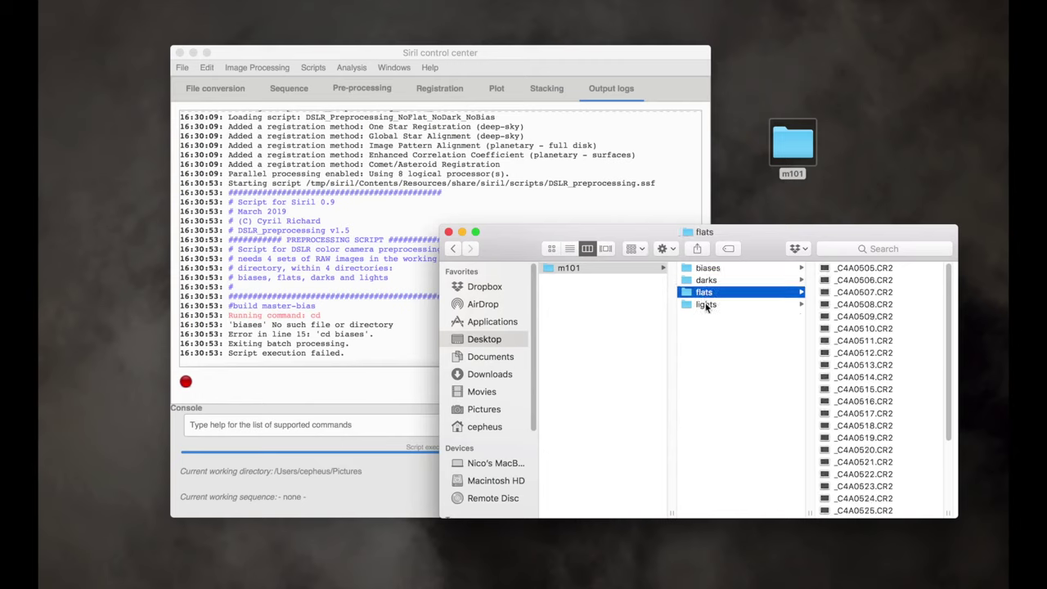
pyautogui.click(706, 305)
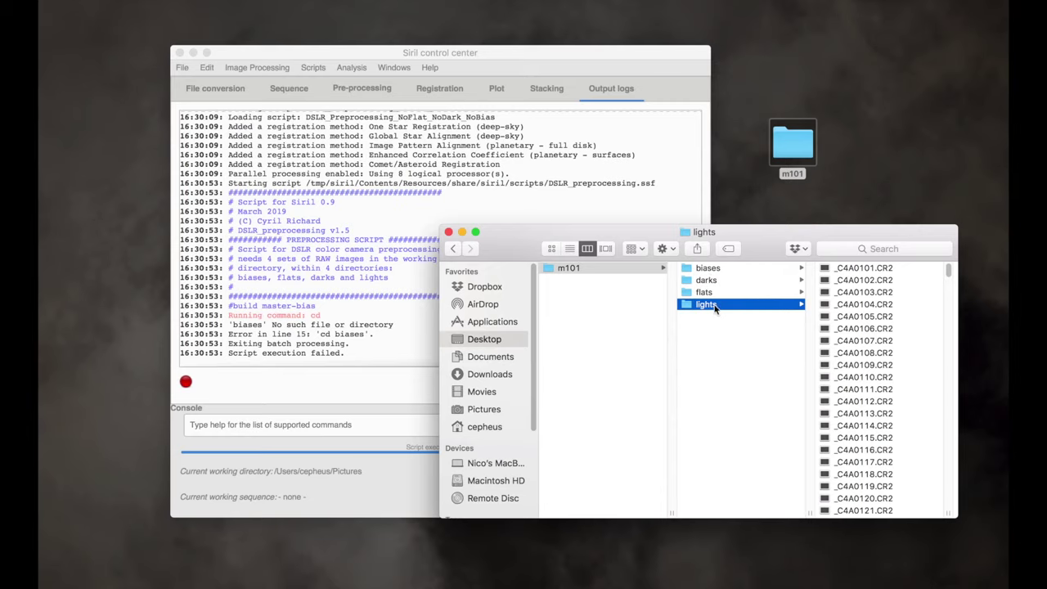
# Step: Set Siril's working directory to Desktop > m101 with Change dir..
pyautogui.click(448, 232)
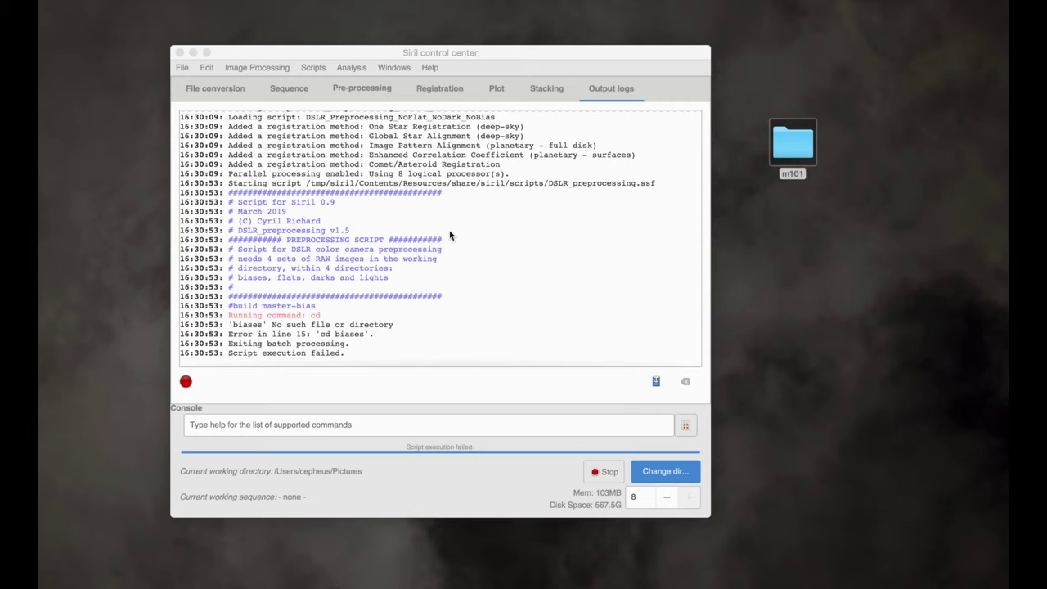
pyautogui.click(507, 333)
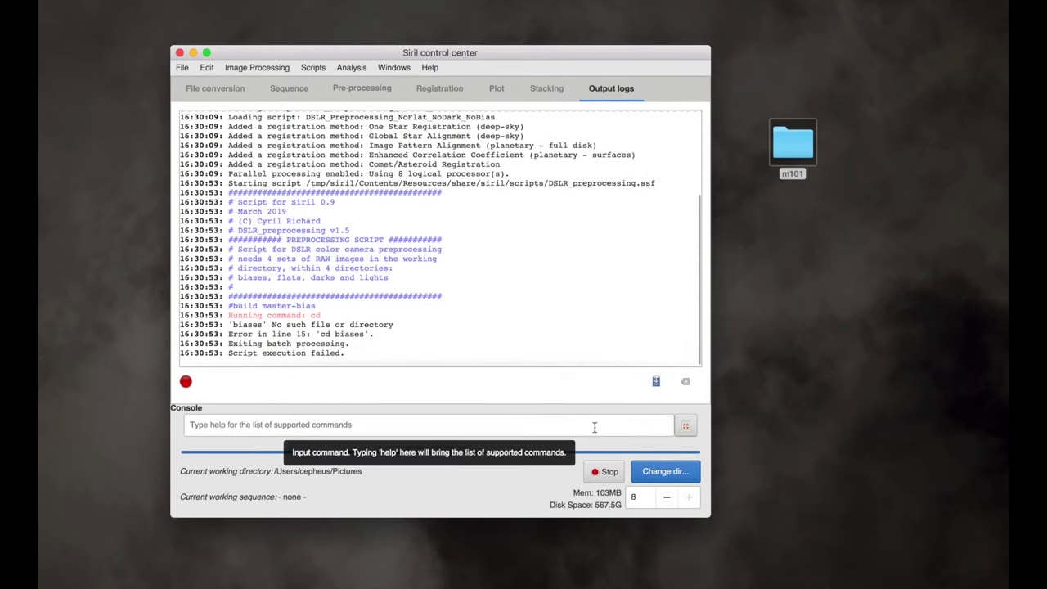
pyautogui.click(667, 479)
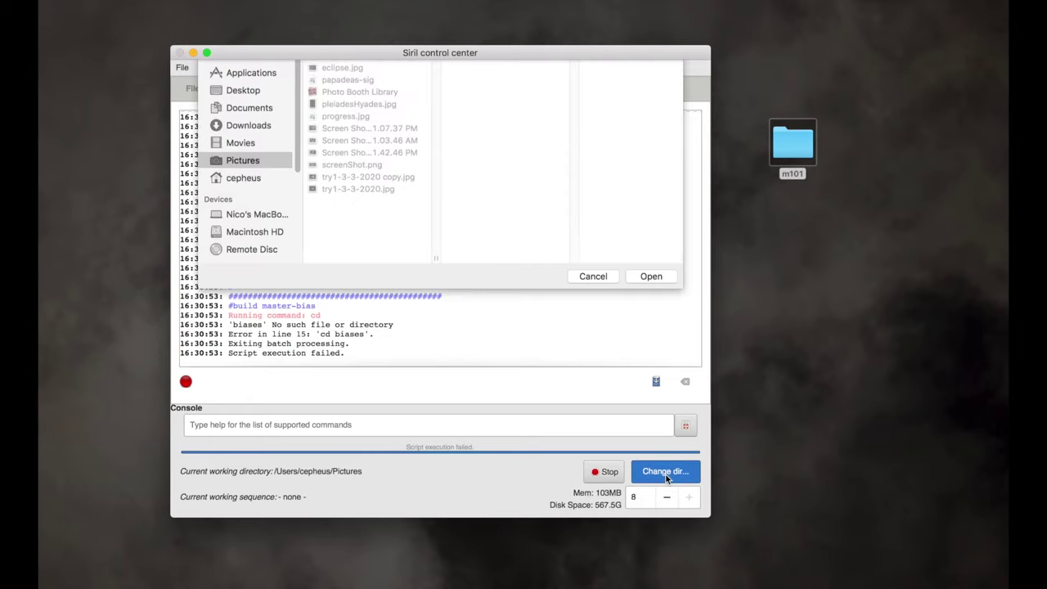
pyautogui.click(235, 165)
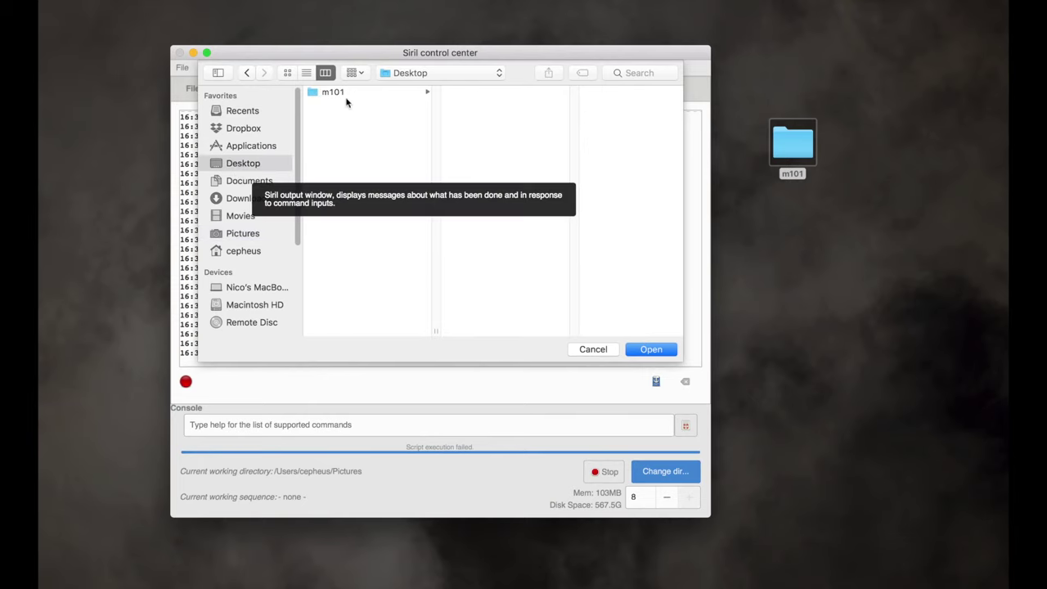
pyautogui.click(346, 92)
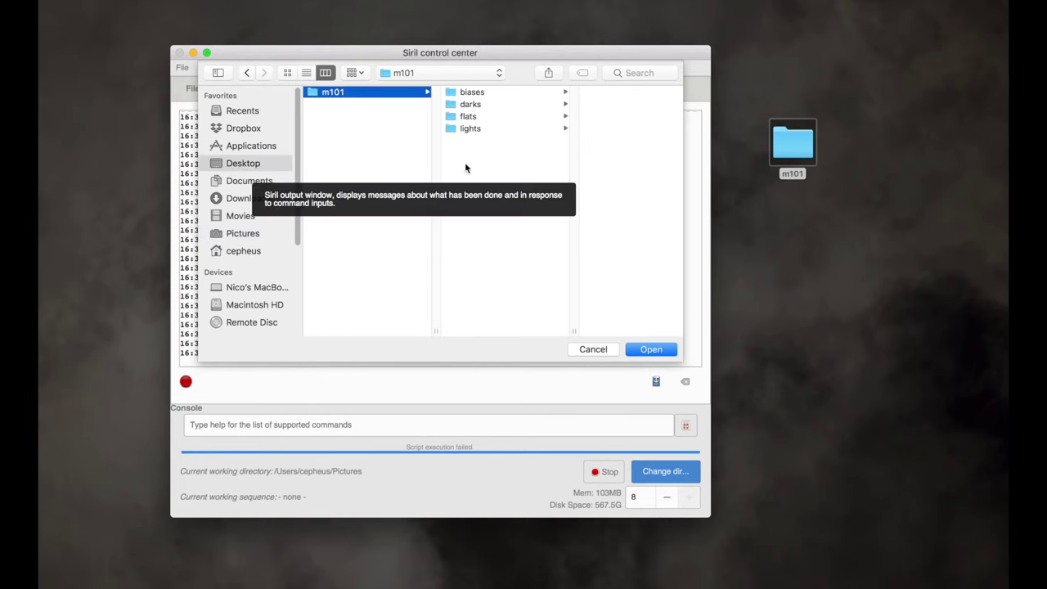
pyautogui.click(650, 349)
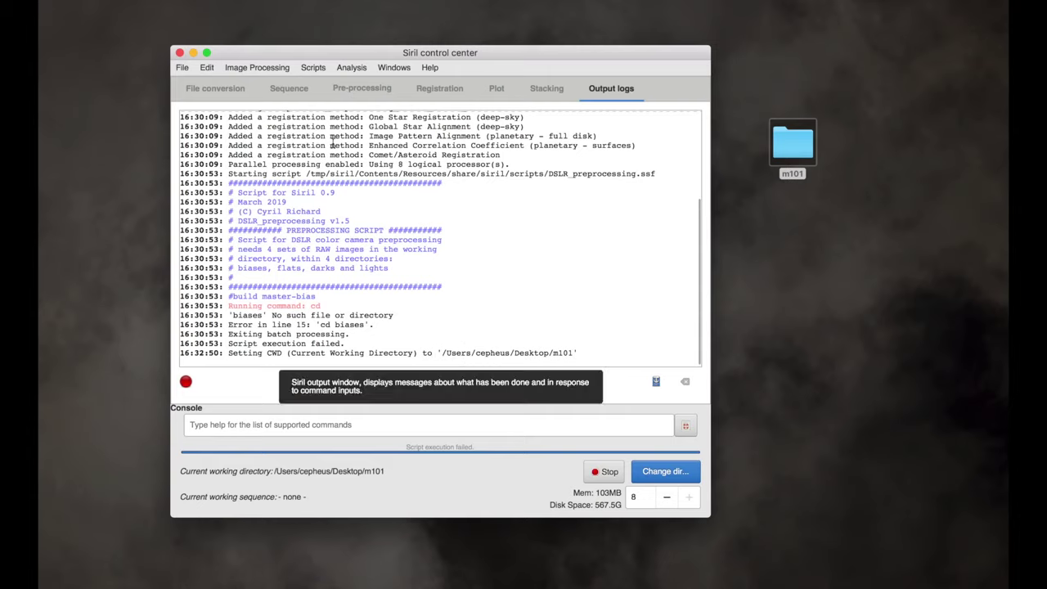
# Step: Rerun the DSLR_preprocessing script from the Scripts menu on the m101 data
pyautogui.click(314, 68)
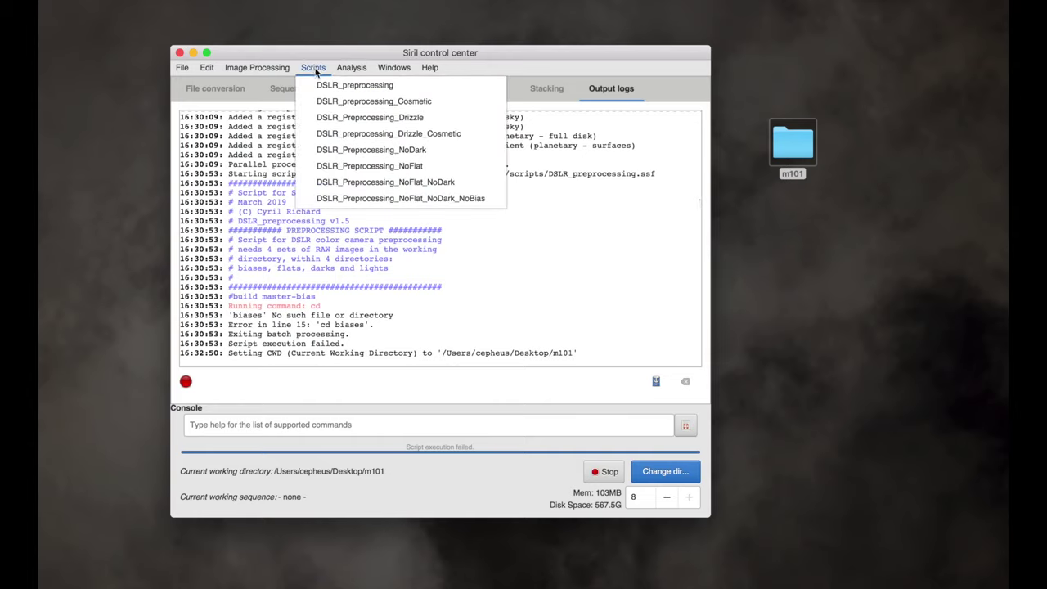
pyautogui.click(328, 86)
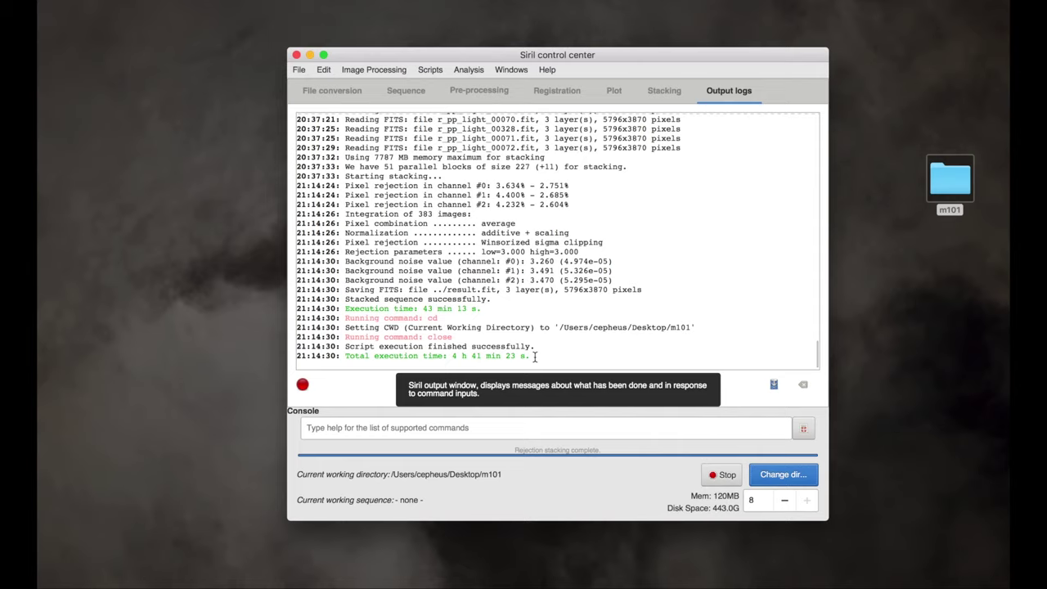
pyautogui.moveTo(535, 357); pyautogui.dragTo(346, 358)
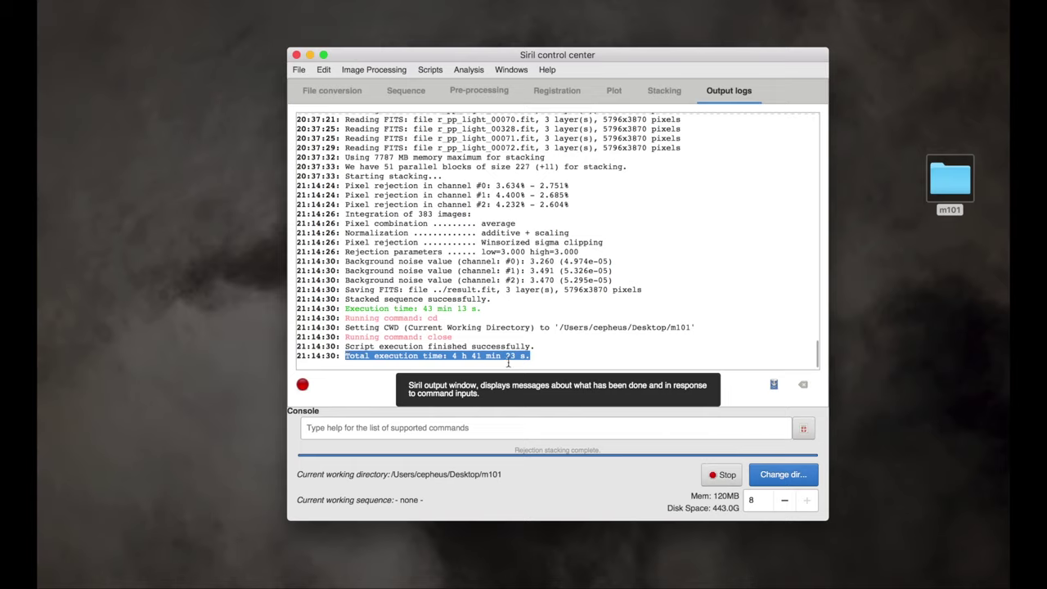
pyautogui.click(547, 359)
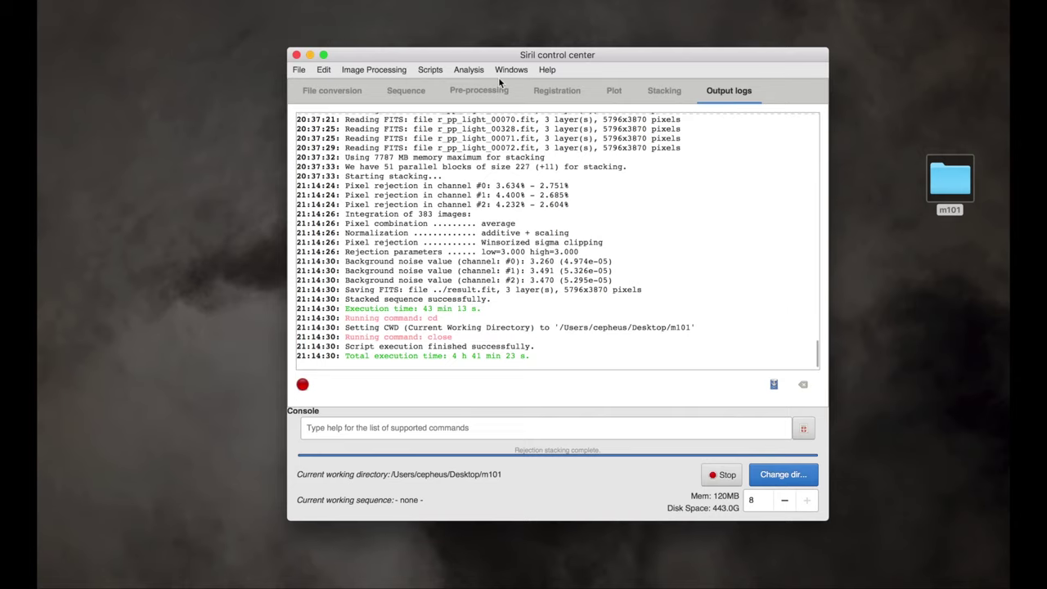
# Step: Check result.fit's details and Open With options in the m101 folder, then return to Siril
pyautogui.doubleClick(971, 187)
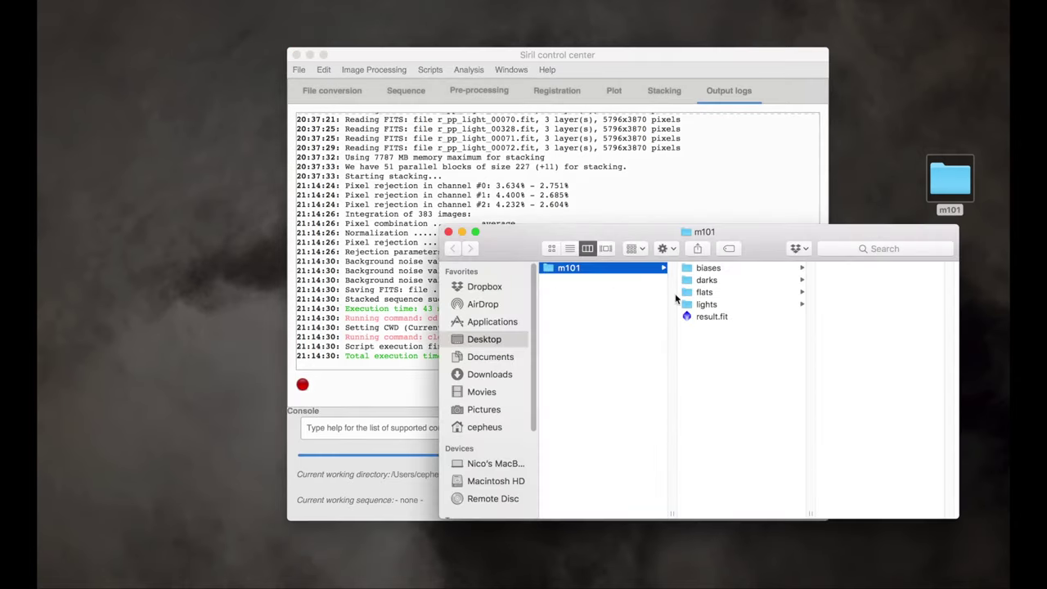
pyautogui.click(708, 318)
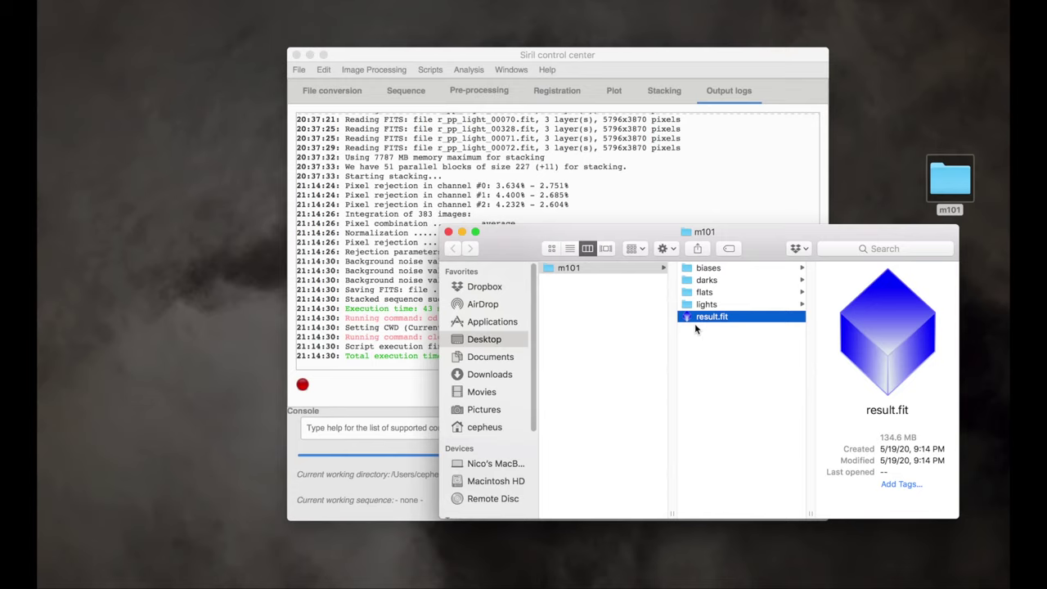
pyautogui.rightClick(698, 325)
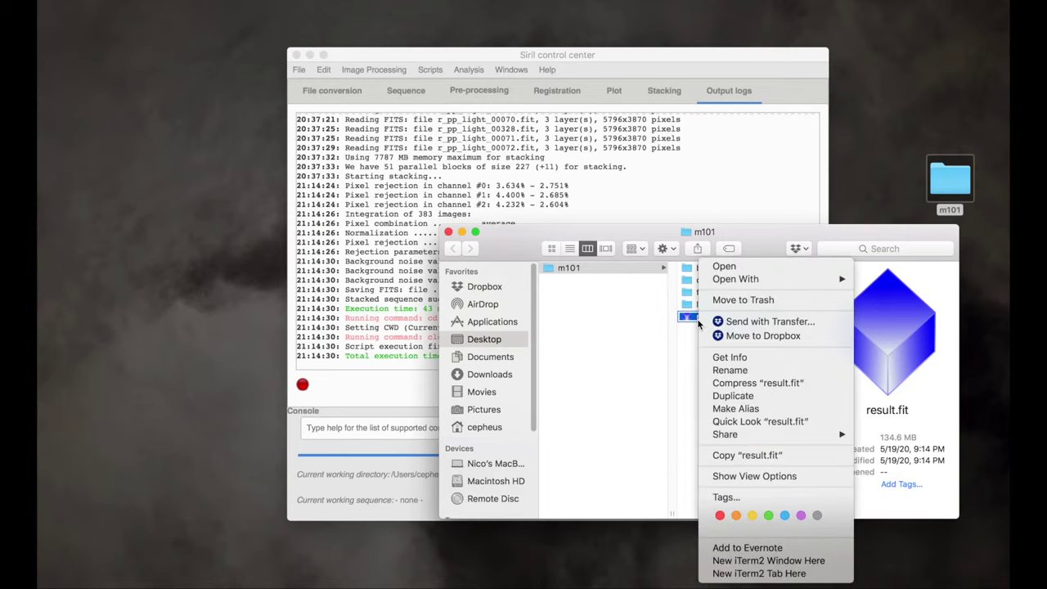
pyautogui.moveTo(736, 279)
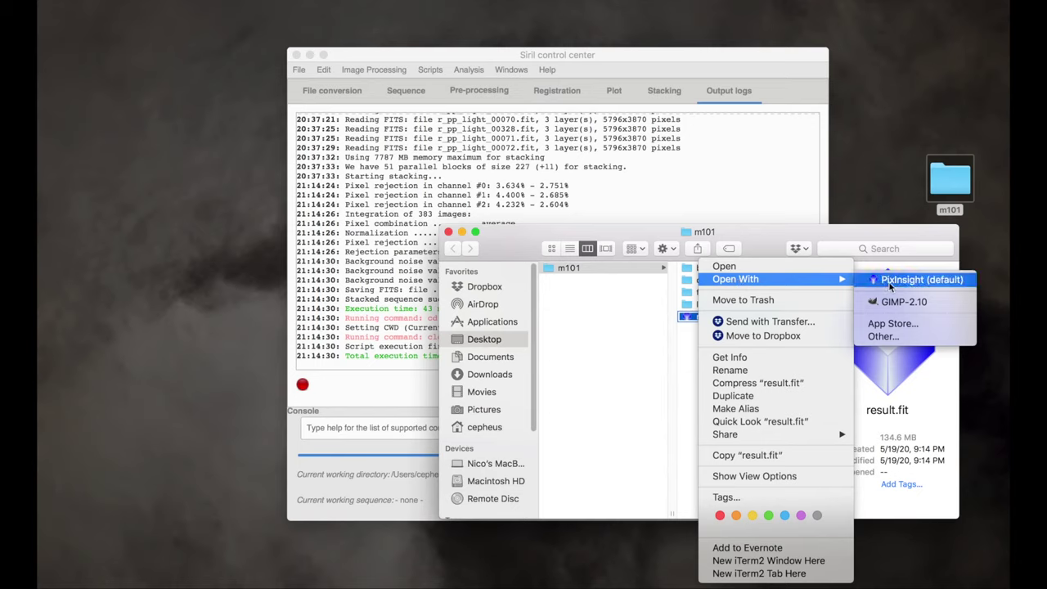
pyautogui.press('Escape')
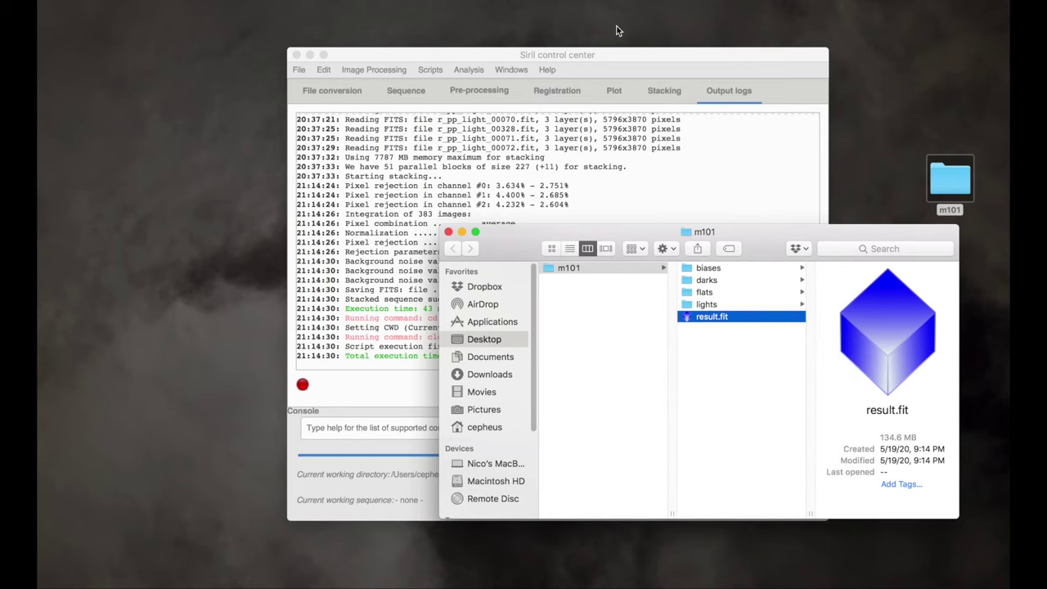
pyautogui.click(605, 61)
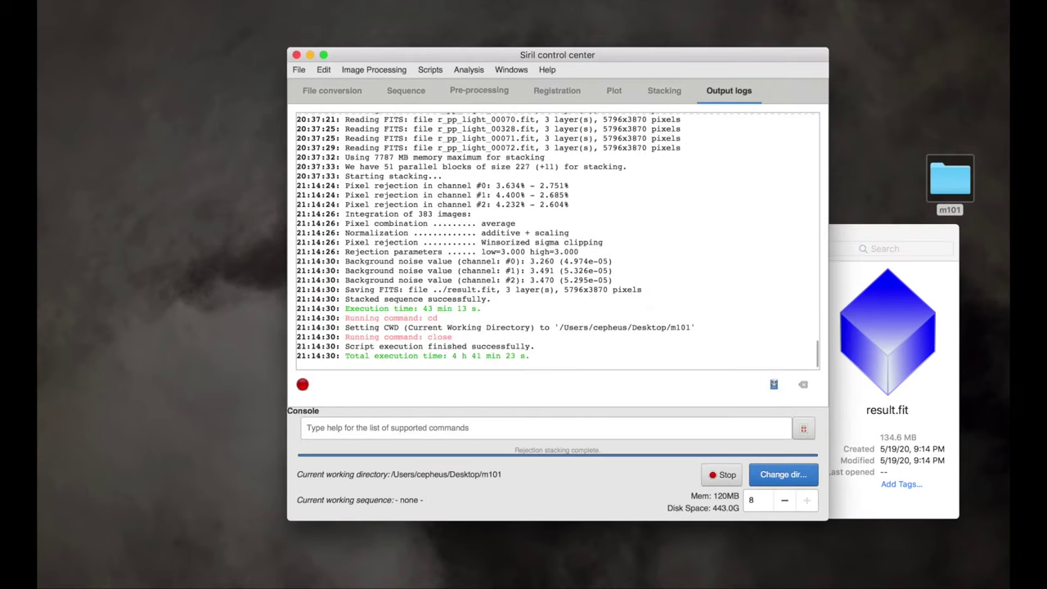
# Step: Open result.fit from the m101 folder with the file filter set to FITS Files
pyautogui.click(303, 70)
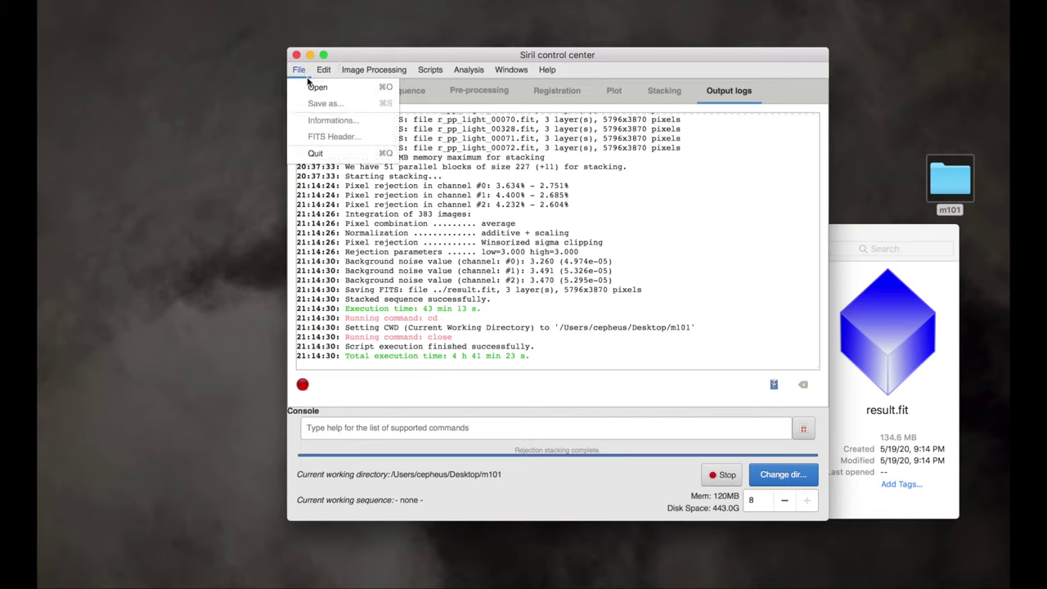
pyautogui.click(315, 86)
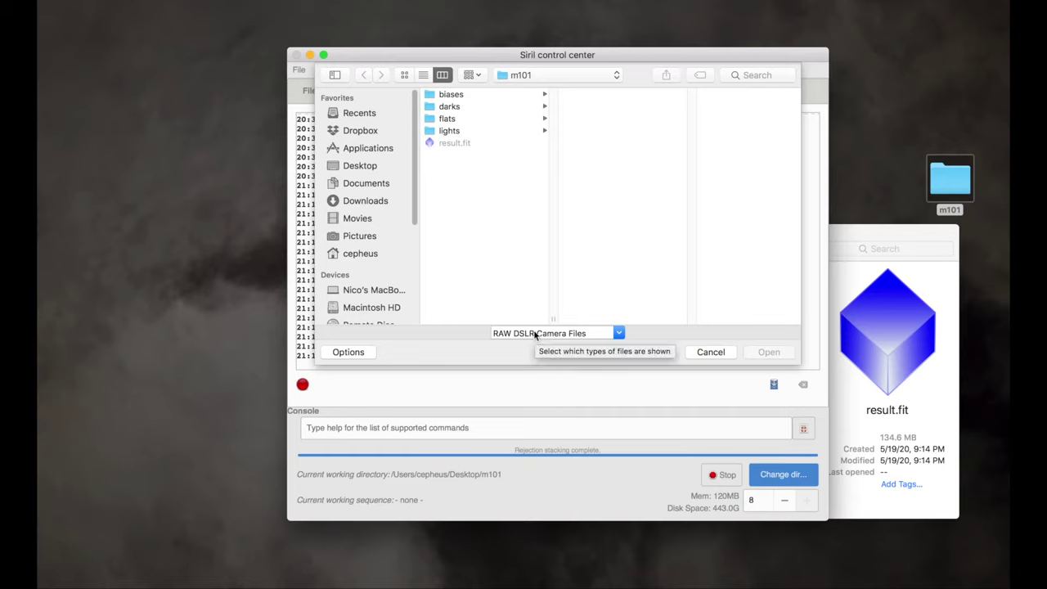
pyautogui.click(621, 333)
pyautogui.scroll(-1, 617, 376)
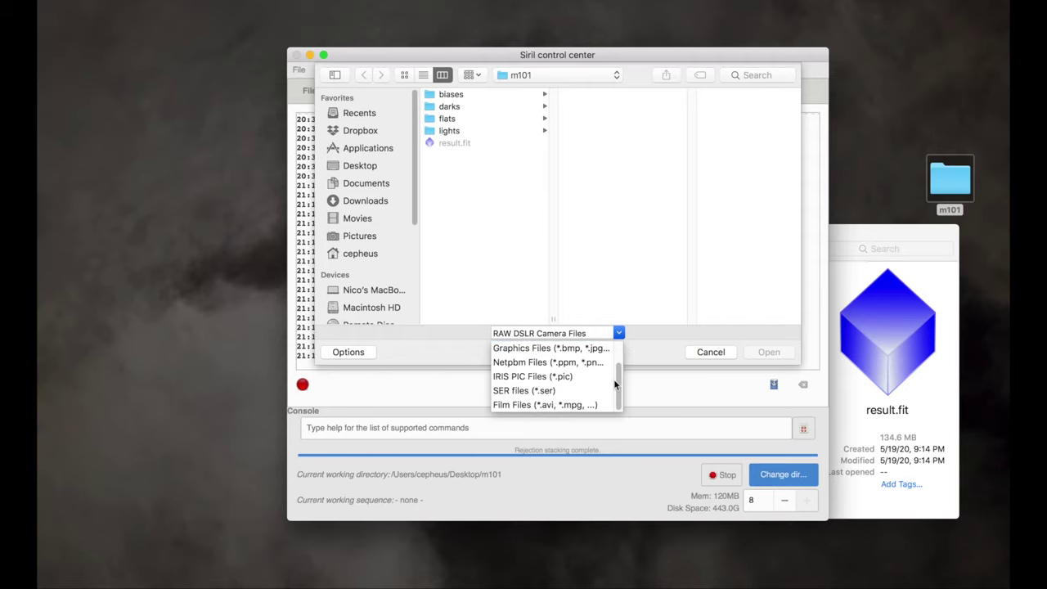
pyautogui.scroll(2, 614, 386)
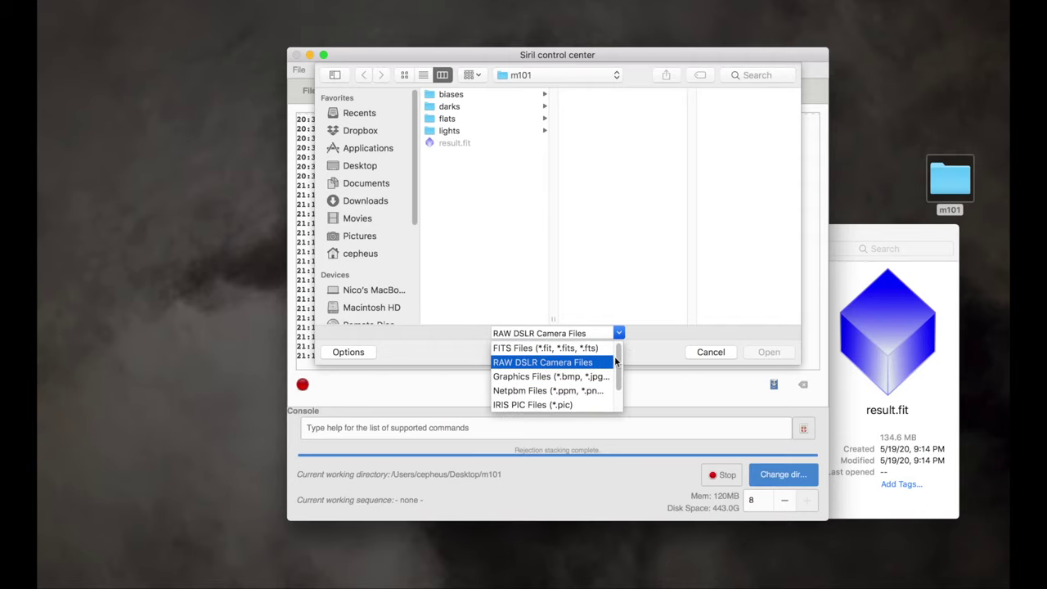
pyautogui.click(545, 351)
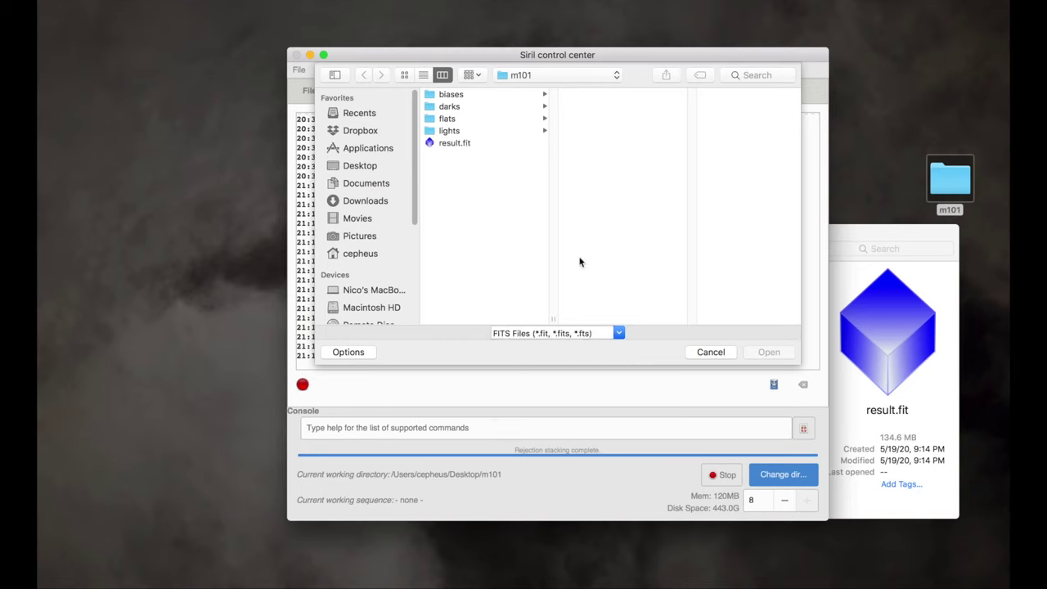
pyautogui.click(448, 144)
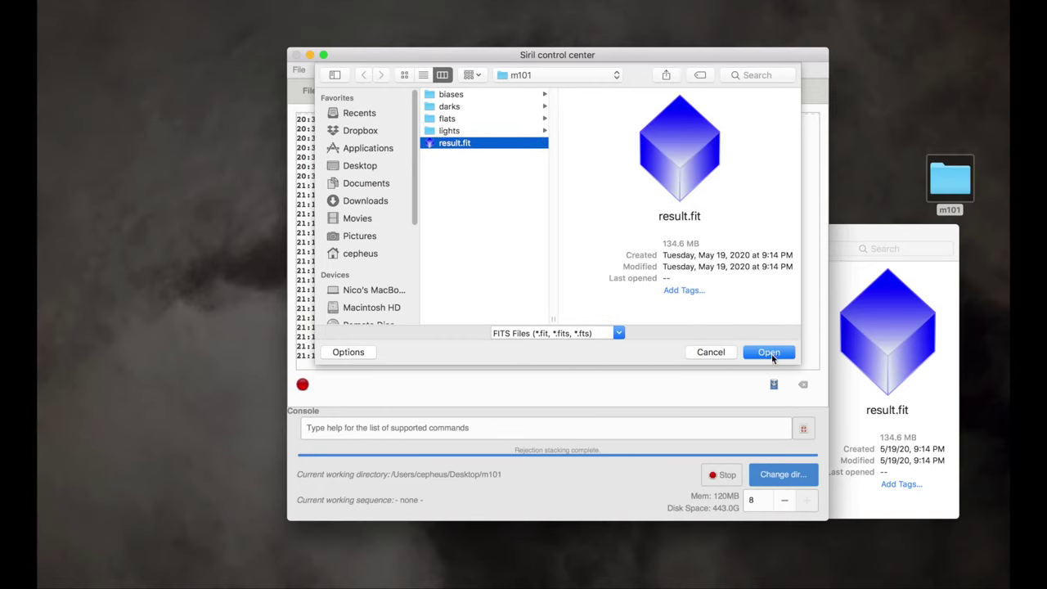
pyautogui.click(772, 355)
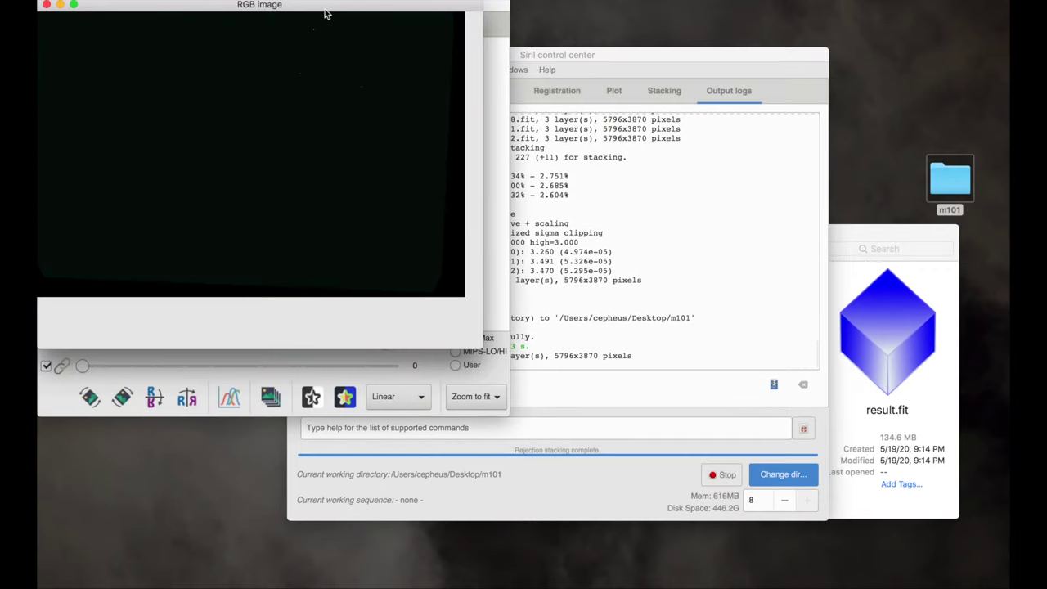
# Step: Place the RGB and channel windows side by side, check the Green, Blue and Red channels, and show the display-mode choices
pyautogui.moveTo(328, 11); pyautogui.dragTo(360, 82)
pyautogui.moveTo(152, 5); pyautogui.dragTo(623, 23)
pyautogui.click(620, 42)
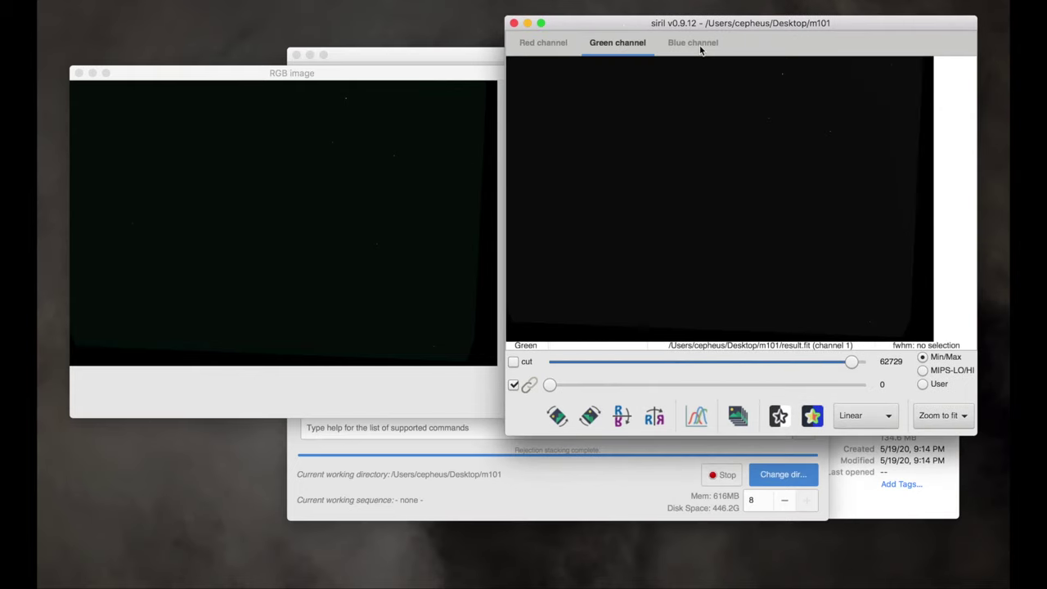
pyautogui.click(700, 48)
pyautogui.click(540, 45)
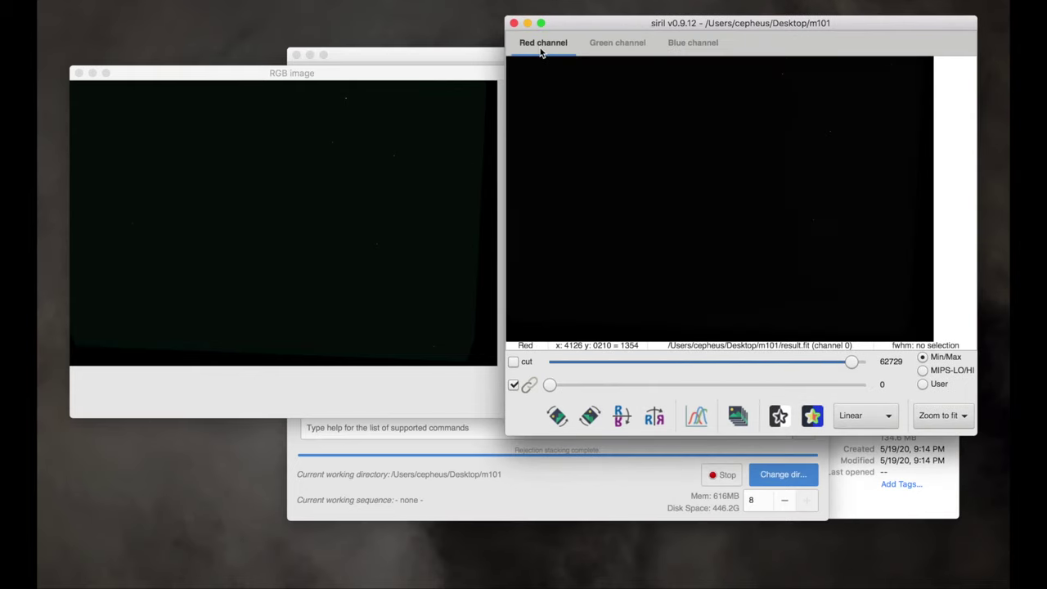
pyautogui.moveTo(320, 77); pyautogui.dragTo(301, 67)
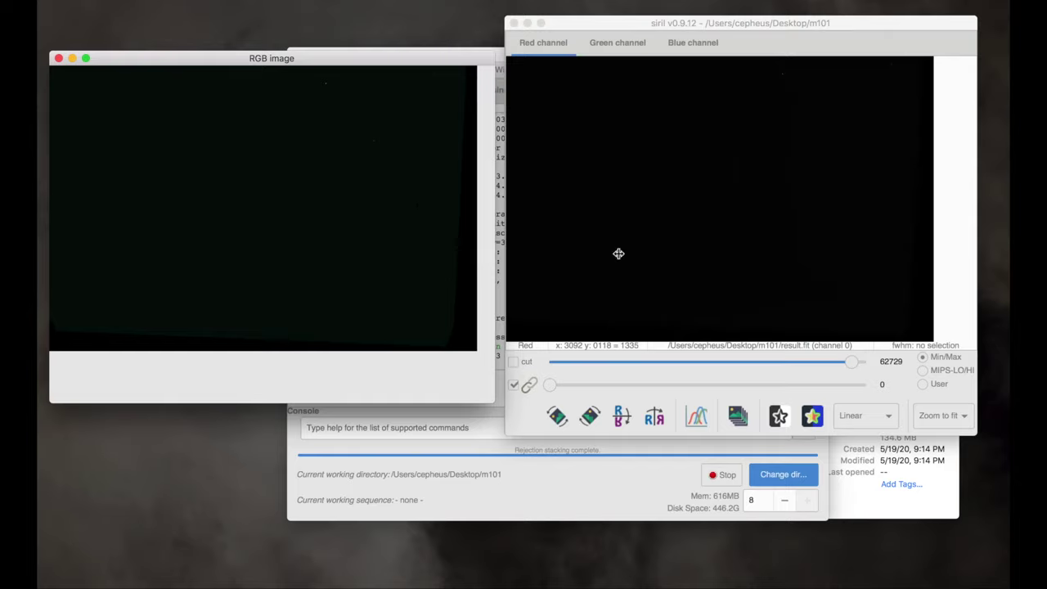
pyautogui.click(868, 415)
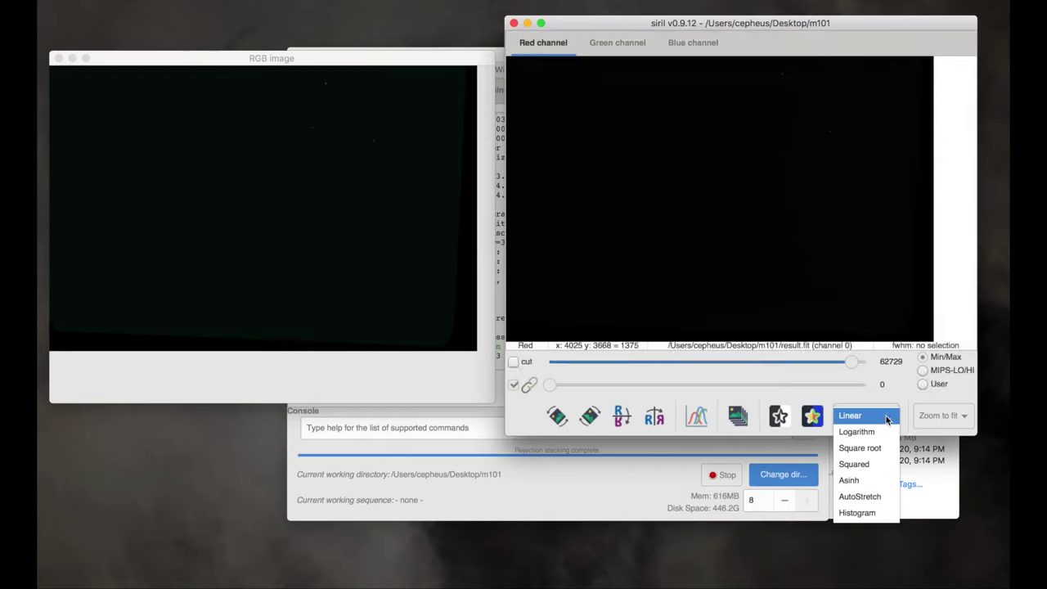
# Step: Switch the display to AutoStretch, then compare the Red, Green and Blue channel views of result.fit
pyautogui.click(859, 497)
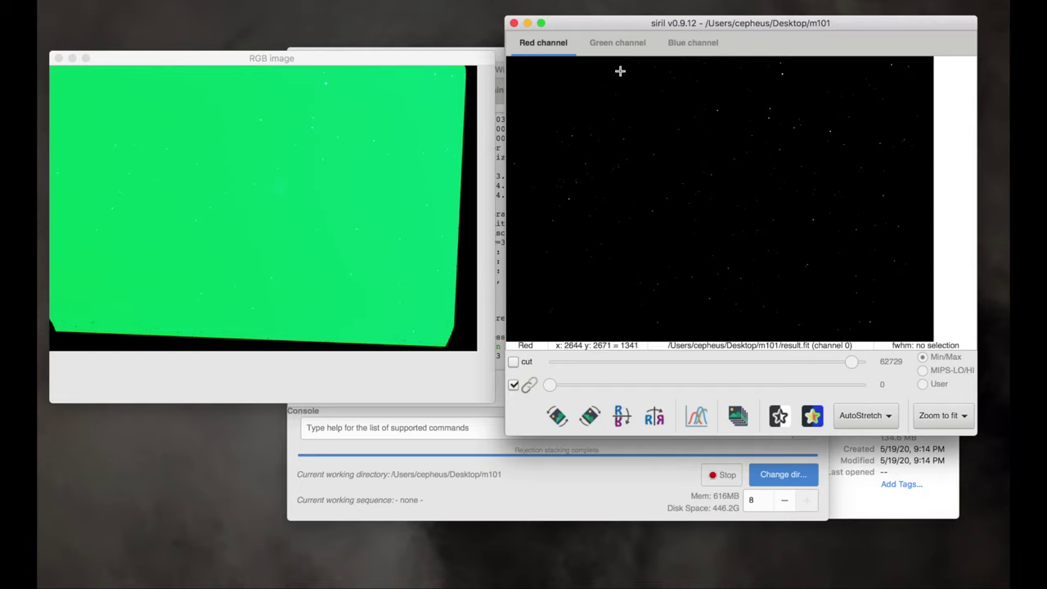
pyautogui.click(620, 44)
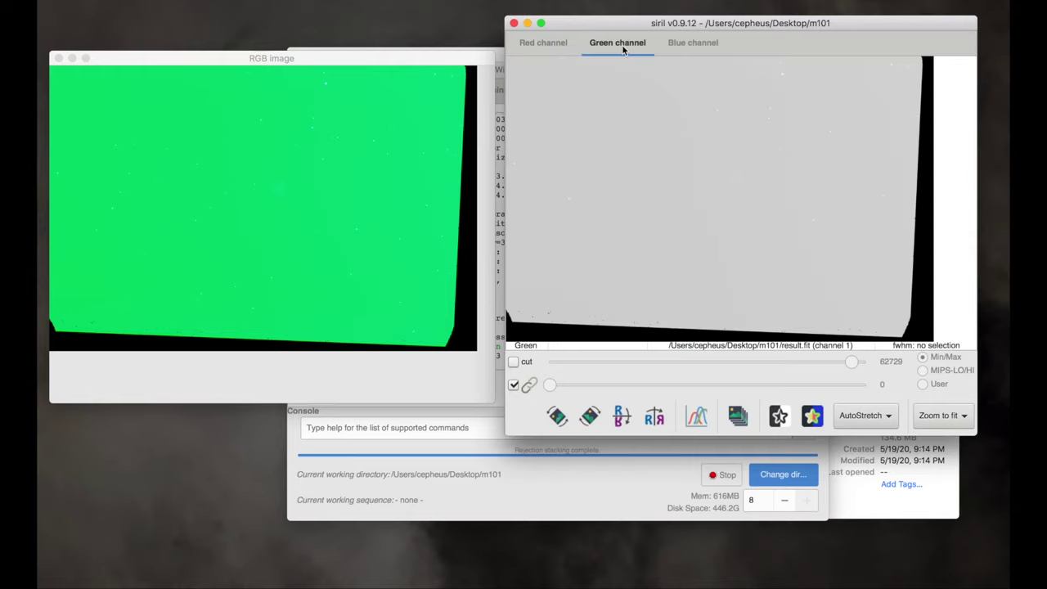
pyautogui.click(687, 45)
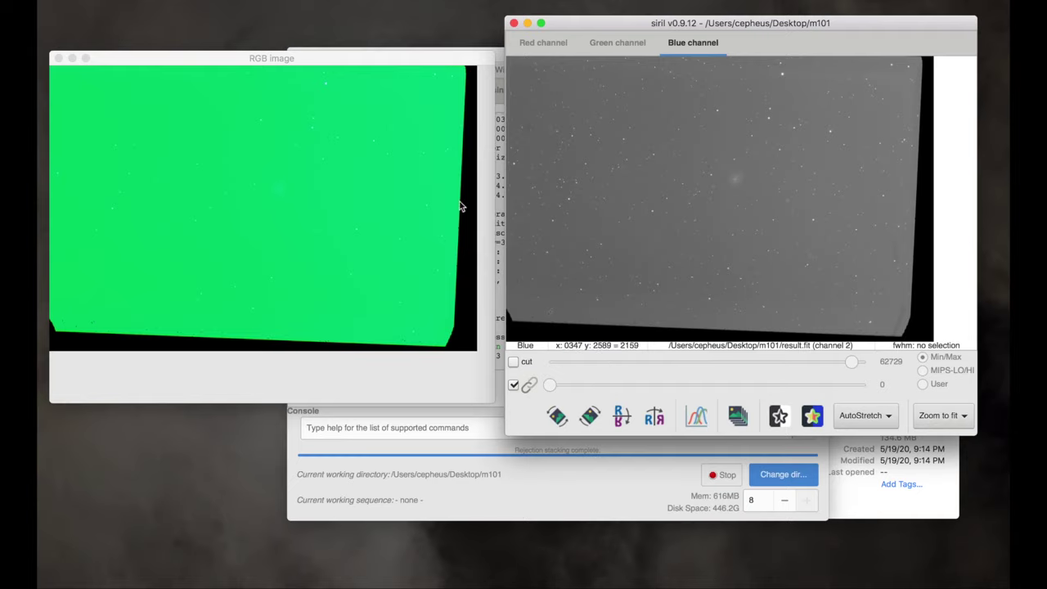
pyautogui.click(563, 52)
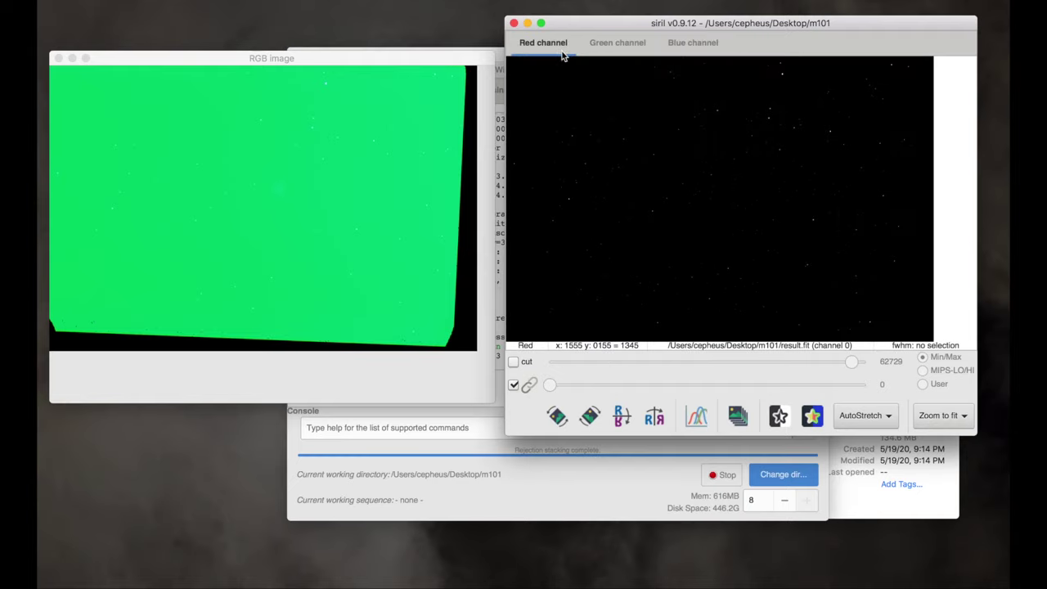
pyautogui.click(620, 49)
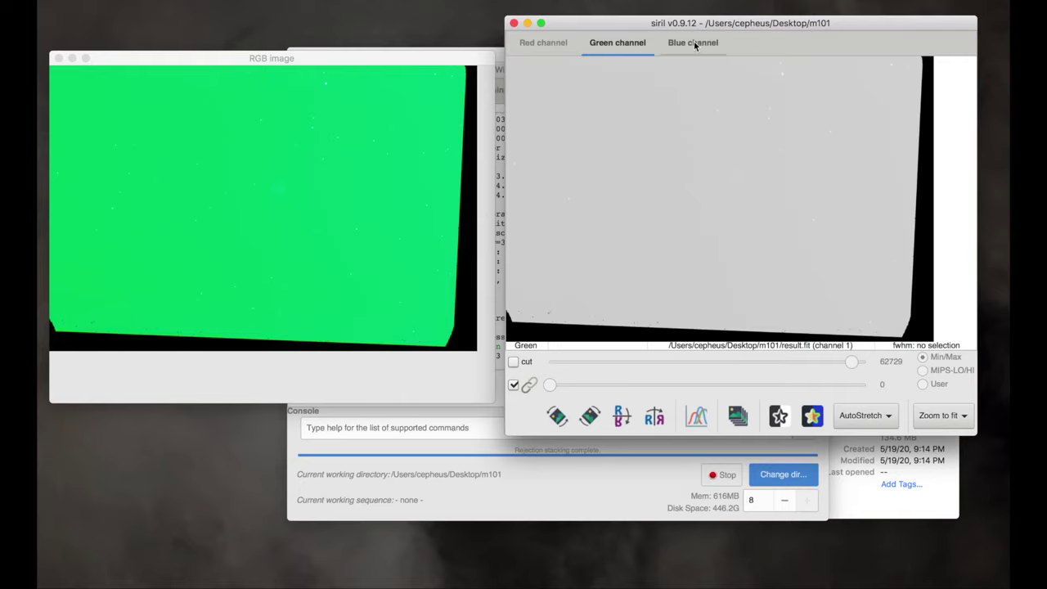
pyautogui.click(695, 44)
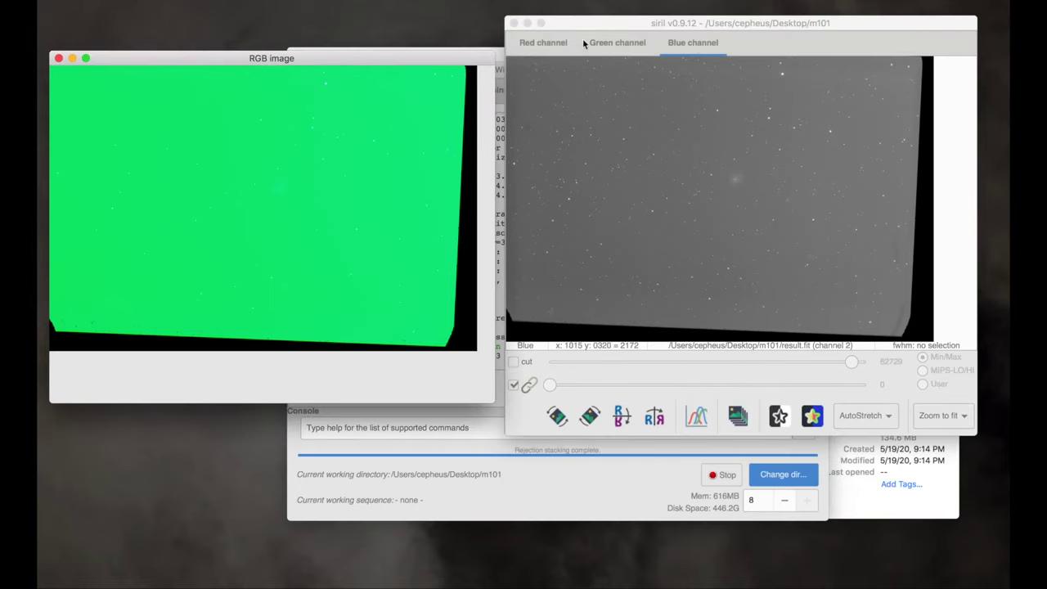
pyautogui.moveTo(589, 24); pyautogui.dragTo(590, 147)
# Step: Open the Image Processing > Color Calibration submenu from the control center
pyautogui.click(602, 53)
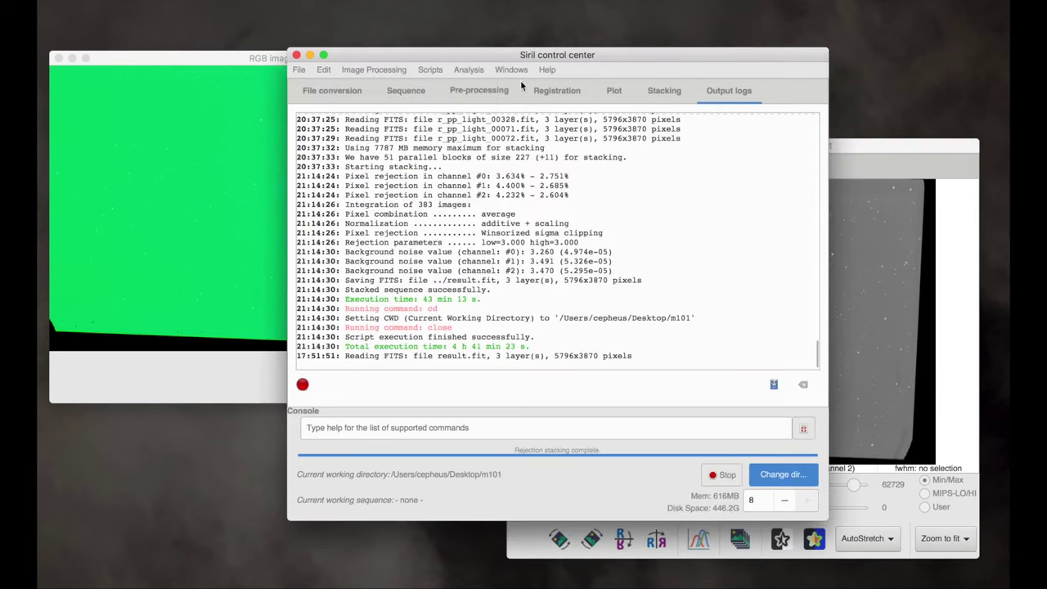
pyautogui.click(357, 70)
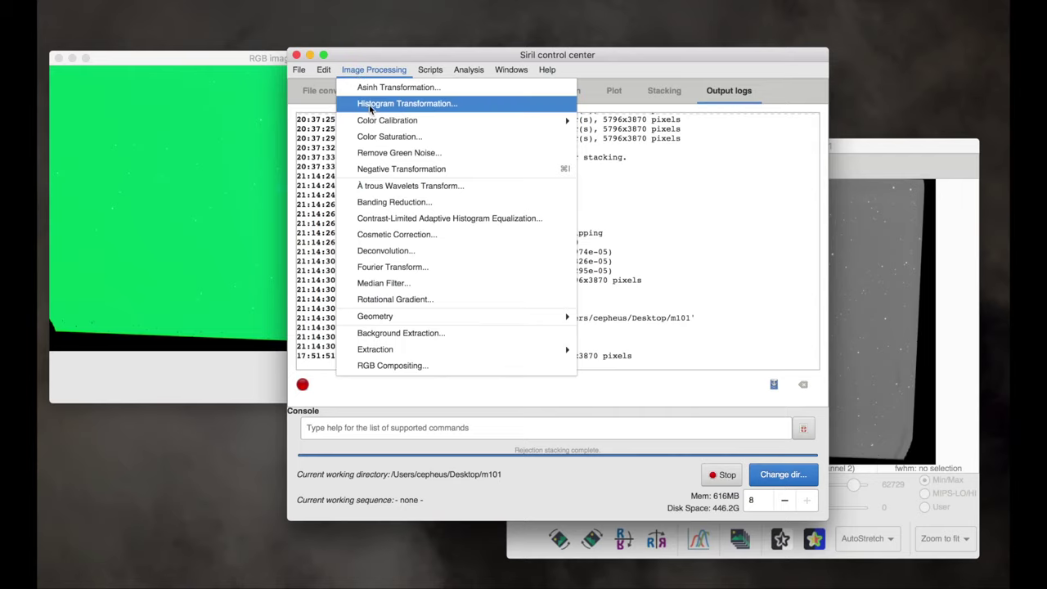
pyautogui.moveTo(378, 121)
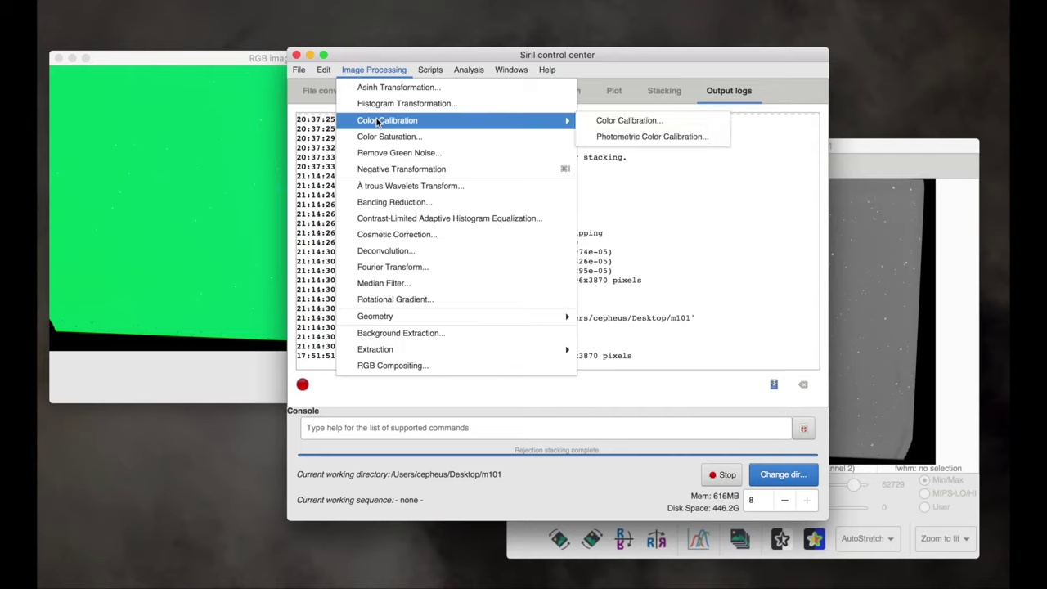
# Step: In Photometric Color Calibration, search for M101 and use the Simbad Pinwheel coordinates
pyautogui.click(640, 136)
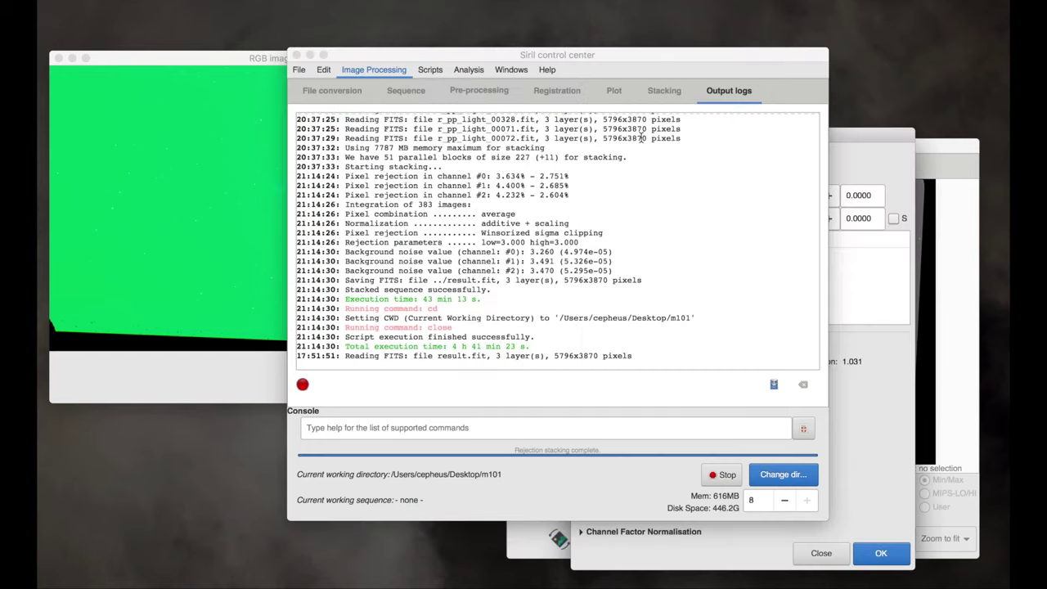
pyautogui.click(868, 137)
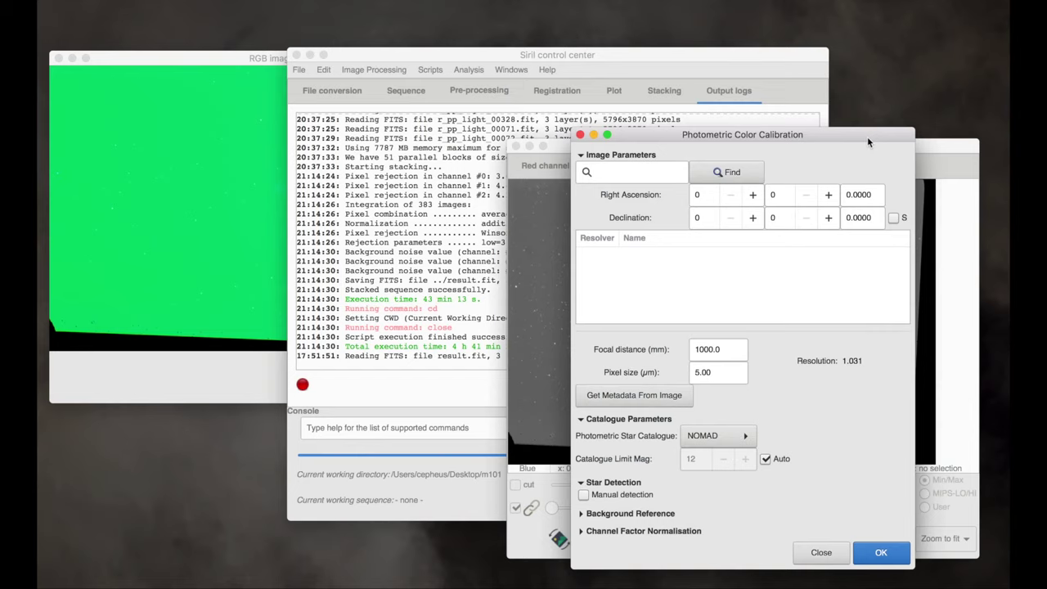
pyautogui.click(622, 175)
pyautogui.write('M101')
pyautogui.click(747, 174)
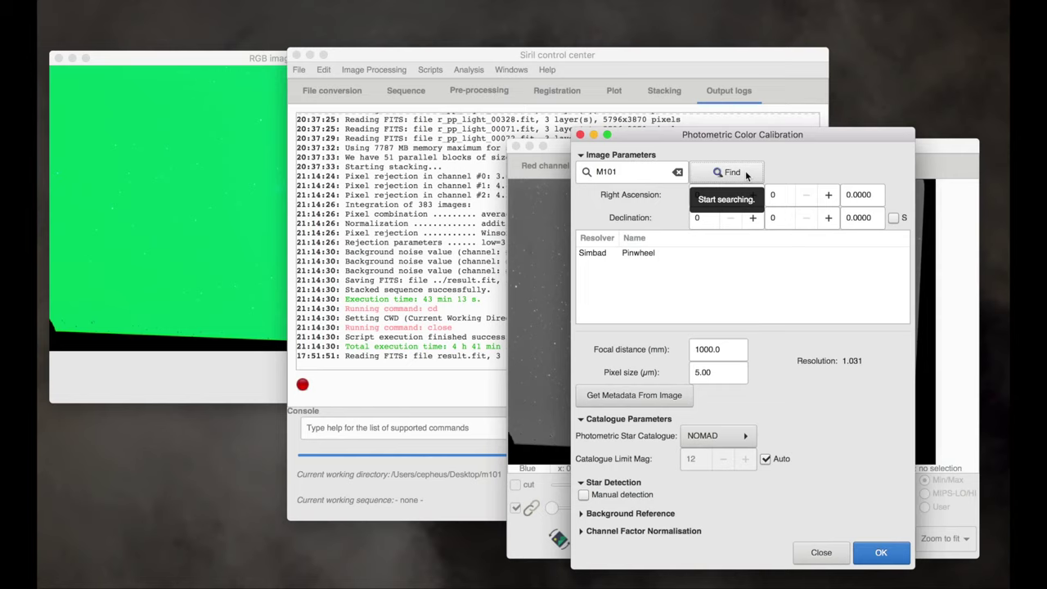
pyautogui.click(645, 254)
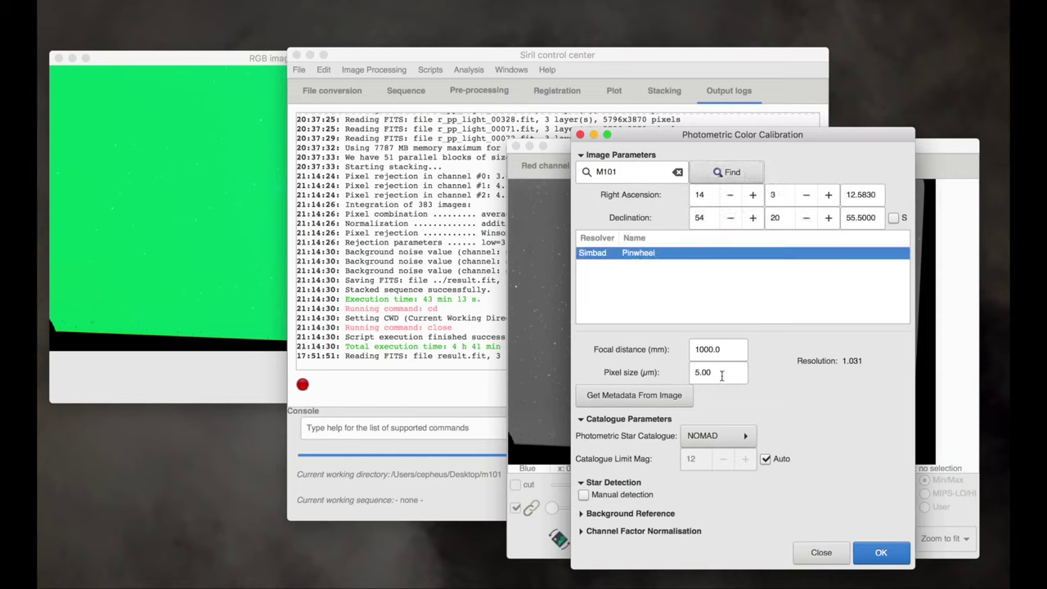
# Step: Set focal distance 360 mm and pixel size 6.25 µm, then run the calibration
pyautogui.doubleClick(727, 350)
pyautogui.write('360')
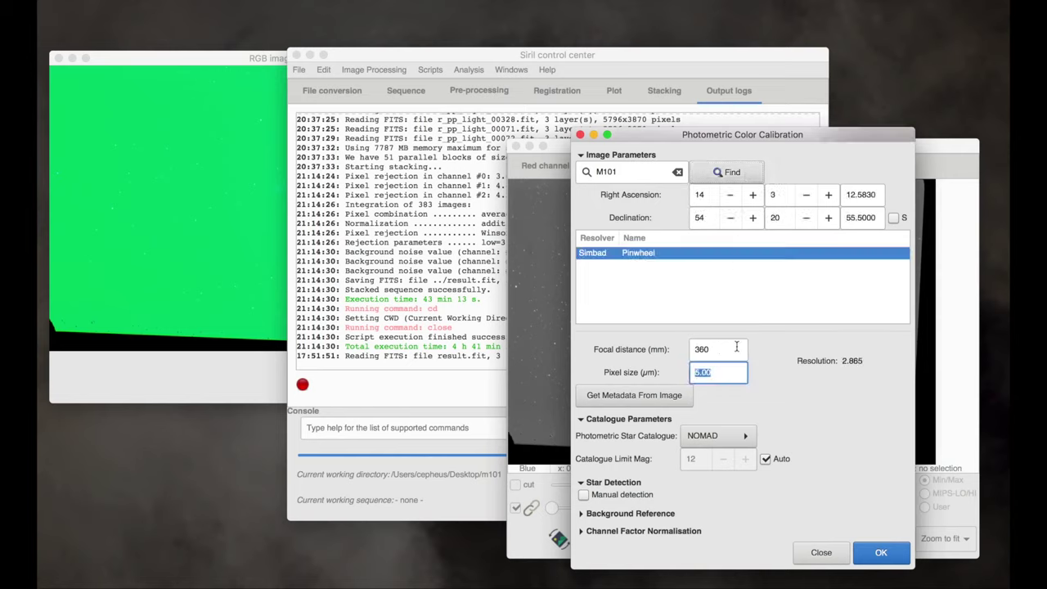
pyautogui.press('Tab')
pyautogui.write('6.25')
pyautogui.click(581, 513)
pyautogui.click(581, 513)
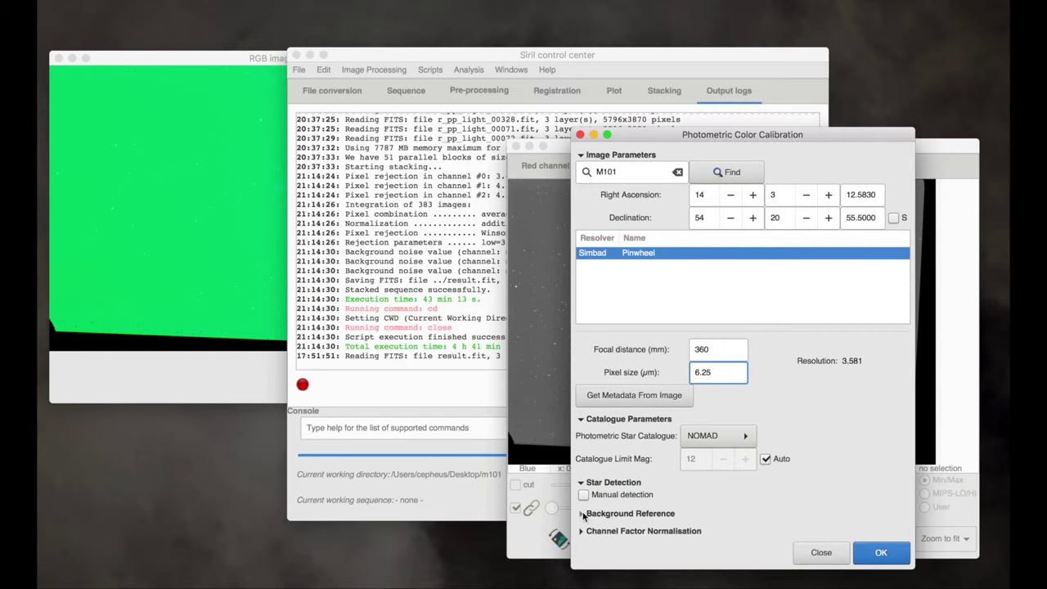
pyautogui.click(881, 554)
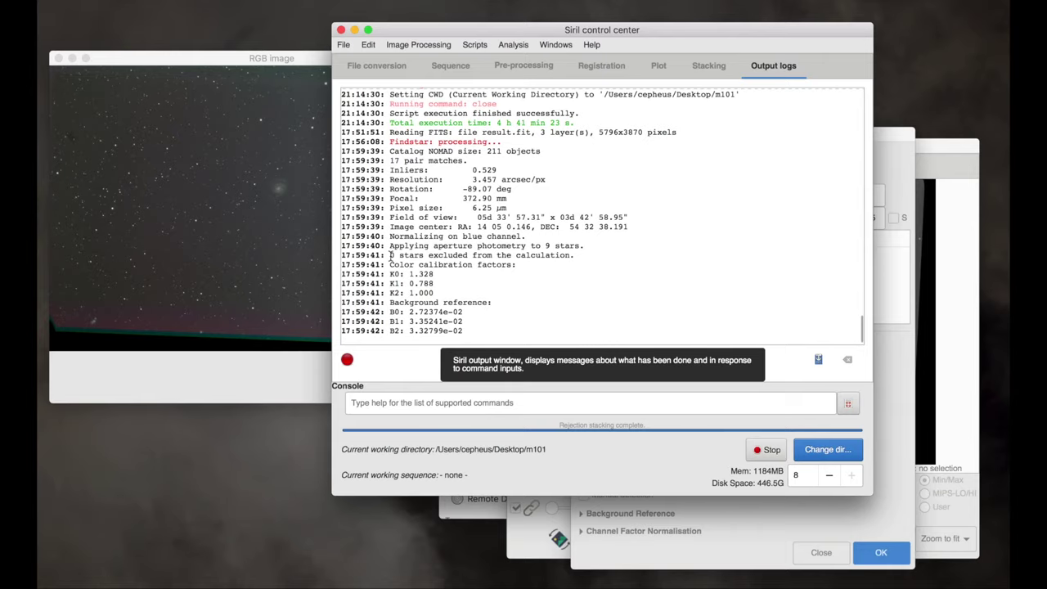
pyautogui.doubleClick(224, 57)
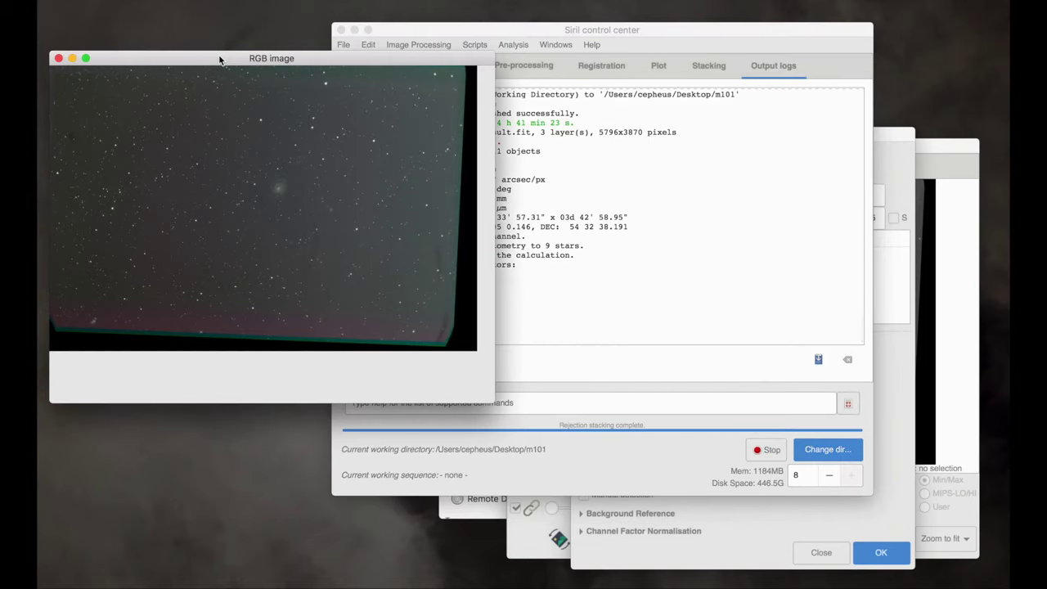
pyautogui.moveTo(223, 57); pyautogui.dragTo(283, 78)
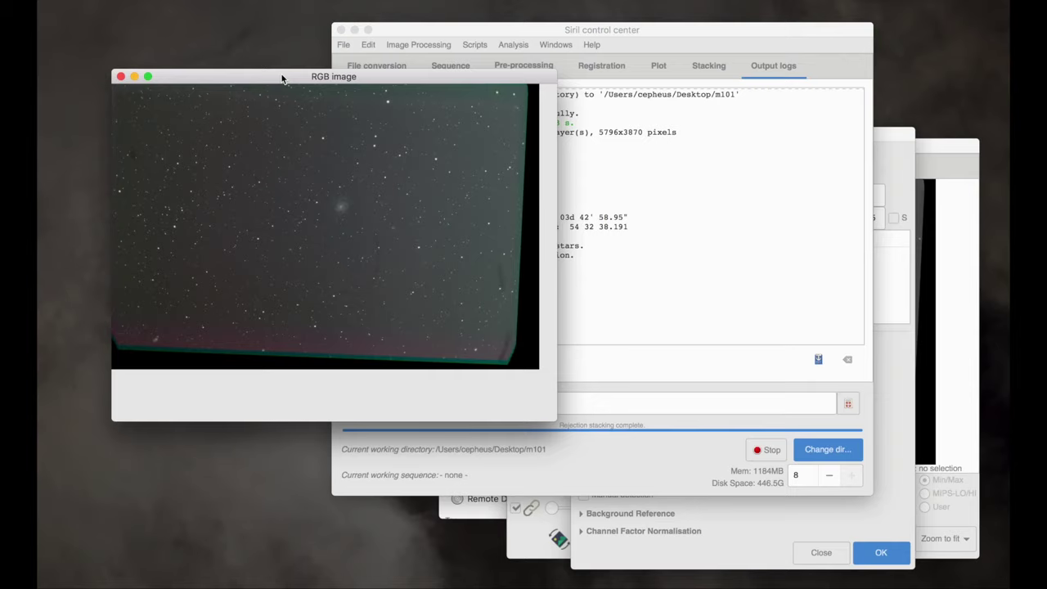
pyautogui.hotkey('ctrl', '1')
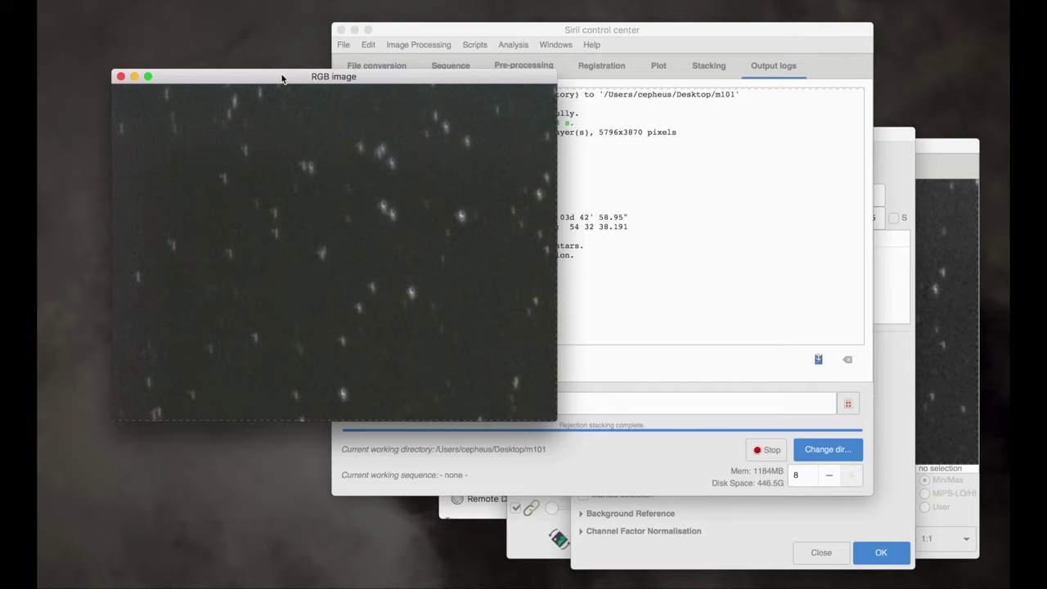
pyautogui.hotkey('ctrl', '-')
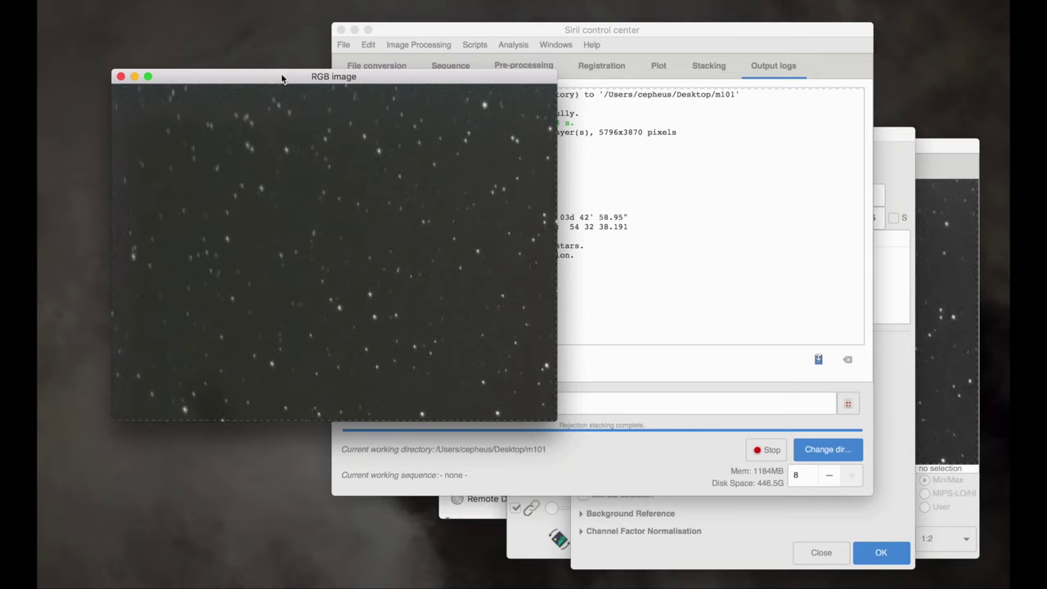
pyautogui.hotkey('ctrl', '-')
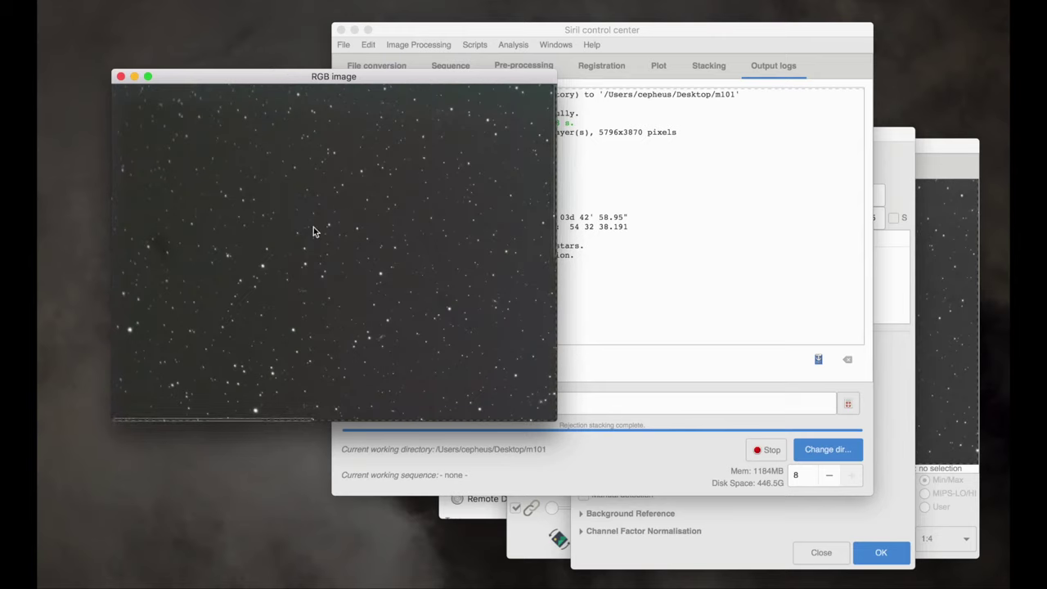
pyautogui.scroll(-5, 313, 226)
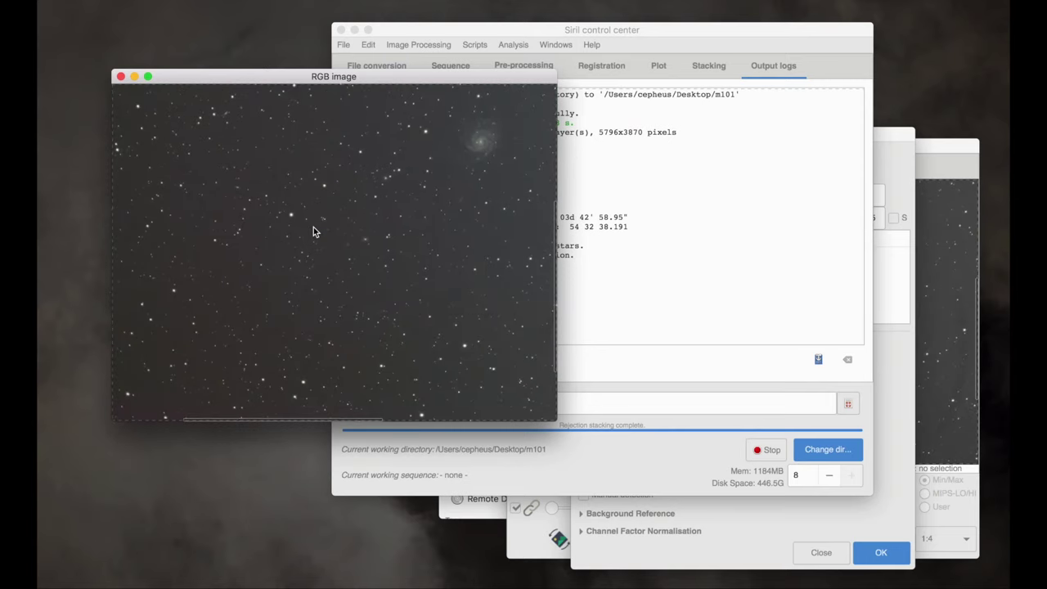
pyautogui.hscroll(3, 313, 227)
pyautogui.scroll(2, 313, 227)
pyautogui.scroll(-2, 313, 226)
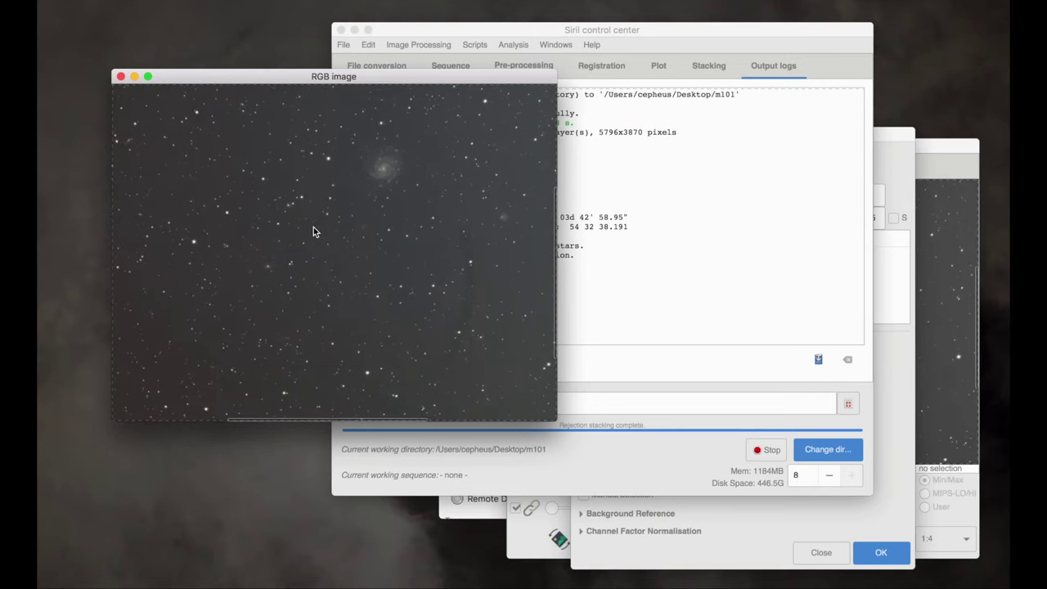
pyautogui.scroll(1, 313, 227)
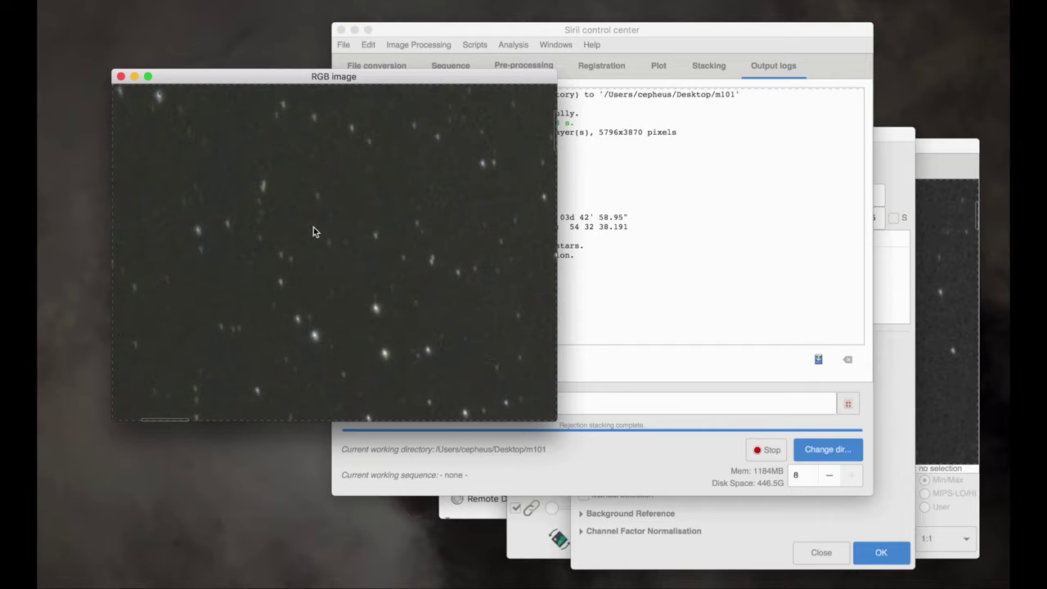
pyautogui.scroll(-1, 313, 227)
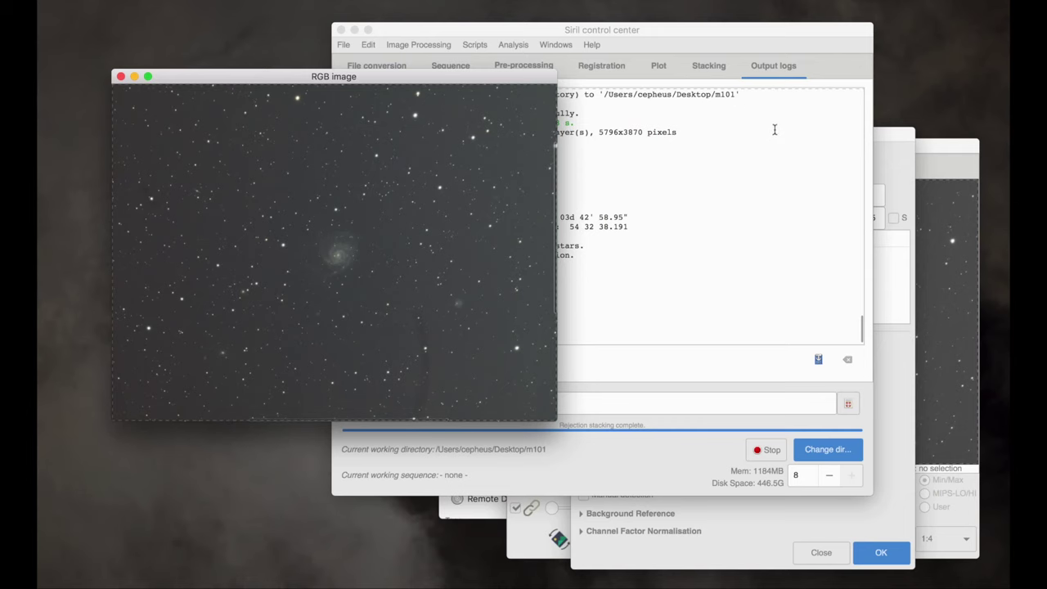
# Step: Review the calibration log and close the Photometric Color Calibration dialog
pyautogui.click(747, 35)
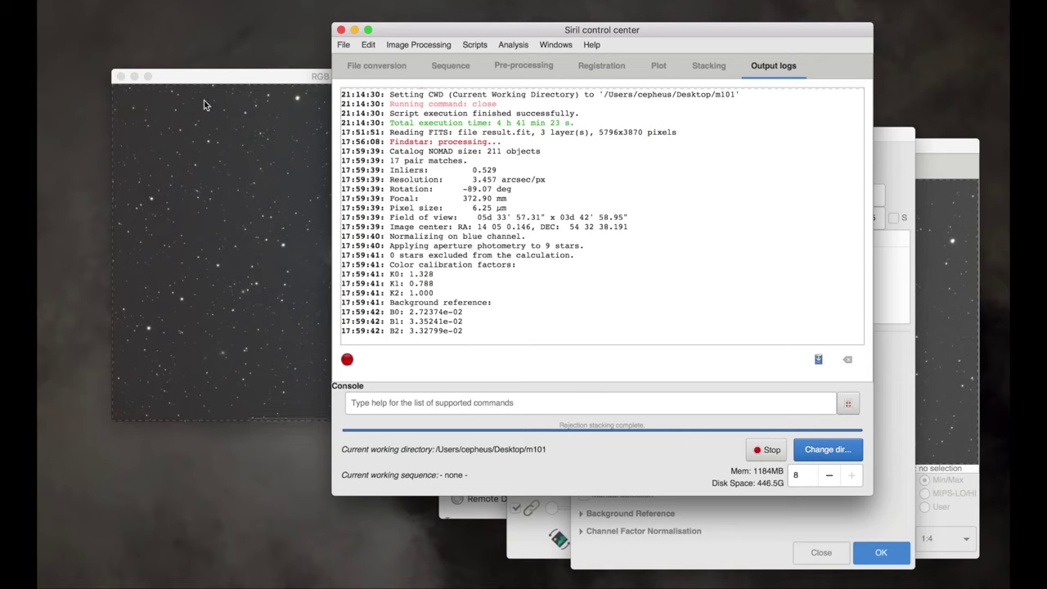
pyautogui.click(257, 80)
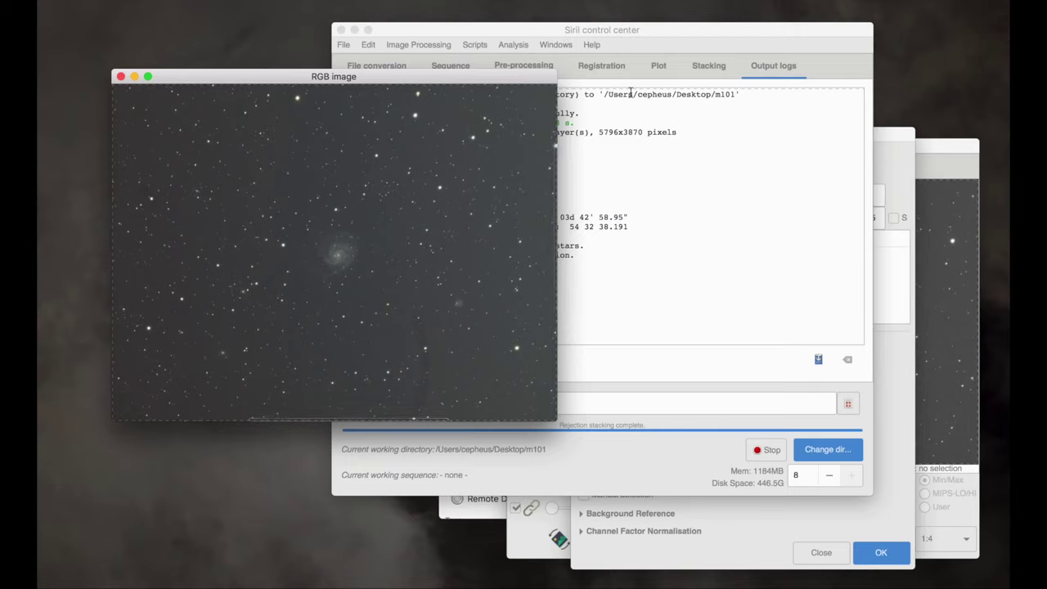
pyautogui.click(695, 28)
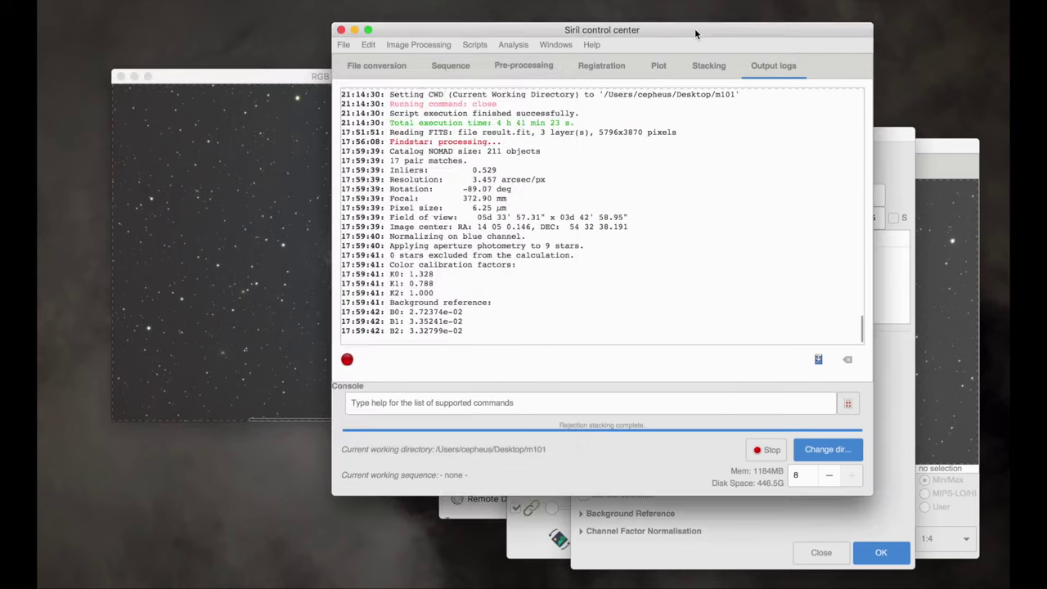
pyautogui.click(893, 133)
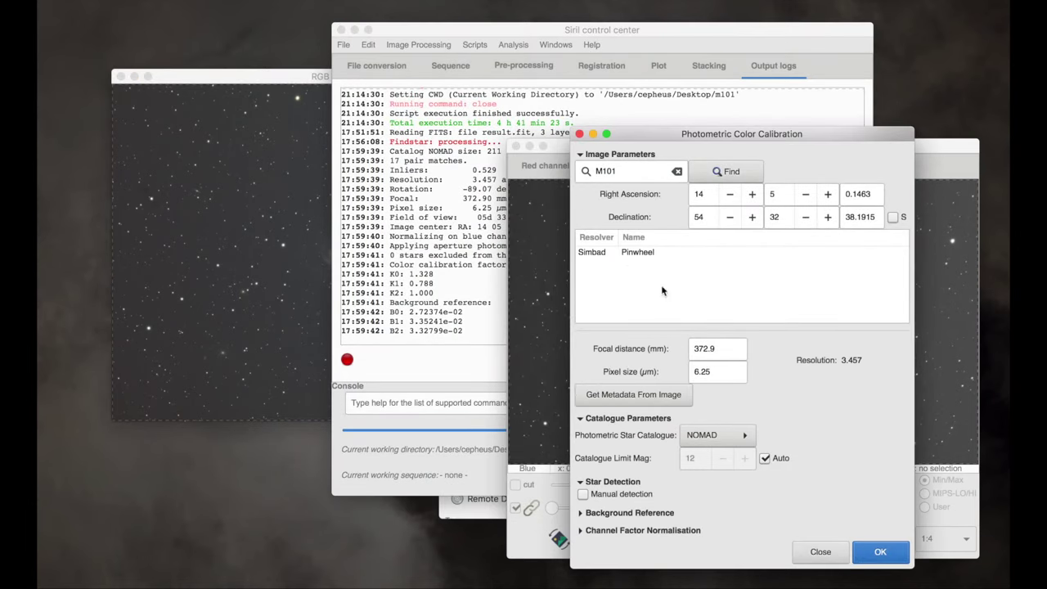
pyautogui.click(825, 550)
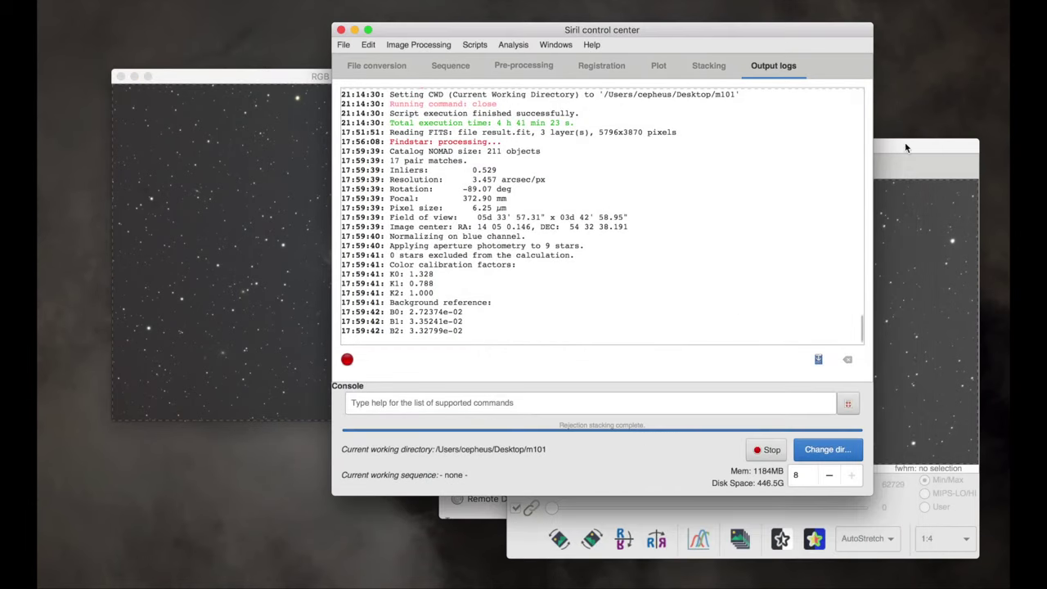
# Step: Compare the Green, Red and Blue channels of the calibrated result
pyautogui.click(939, 149)
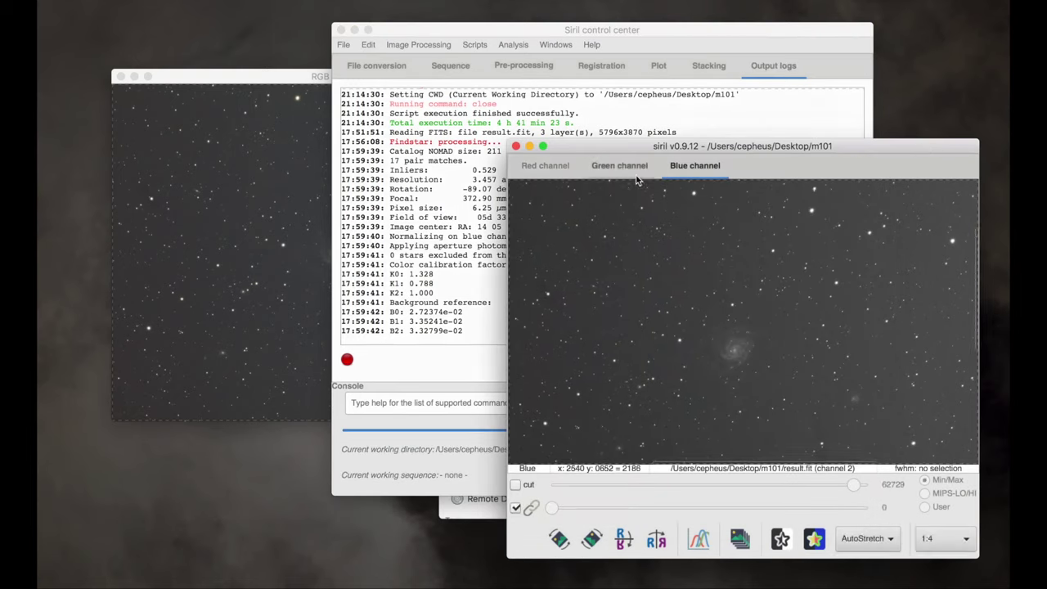
pyautogui.click(603, 166)
pyautogui.click(549, 166)
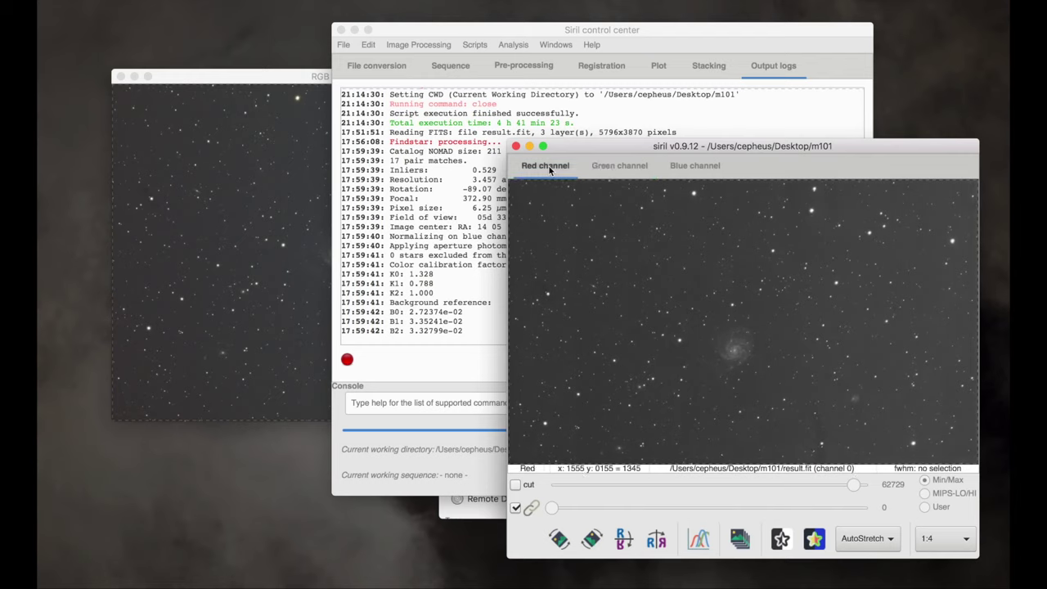
pyautogui.click(696, 166)
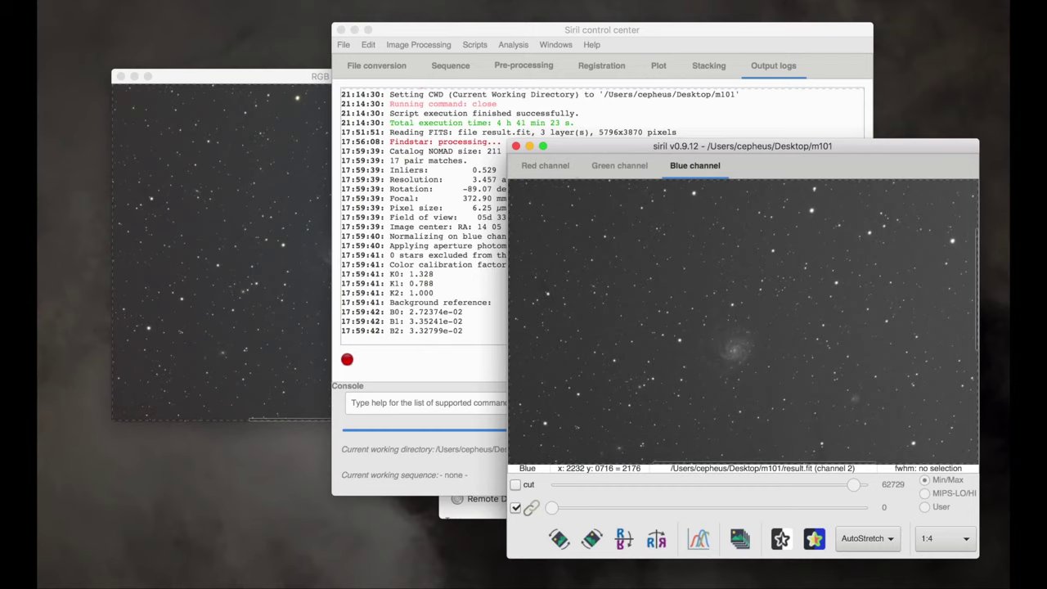
pyautogui.click(411, 27)
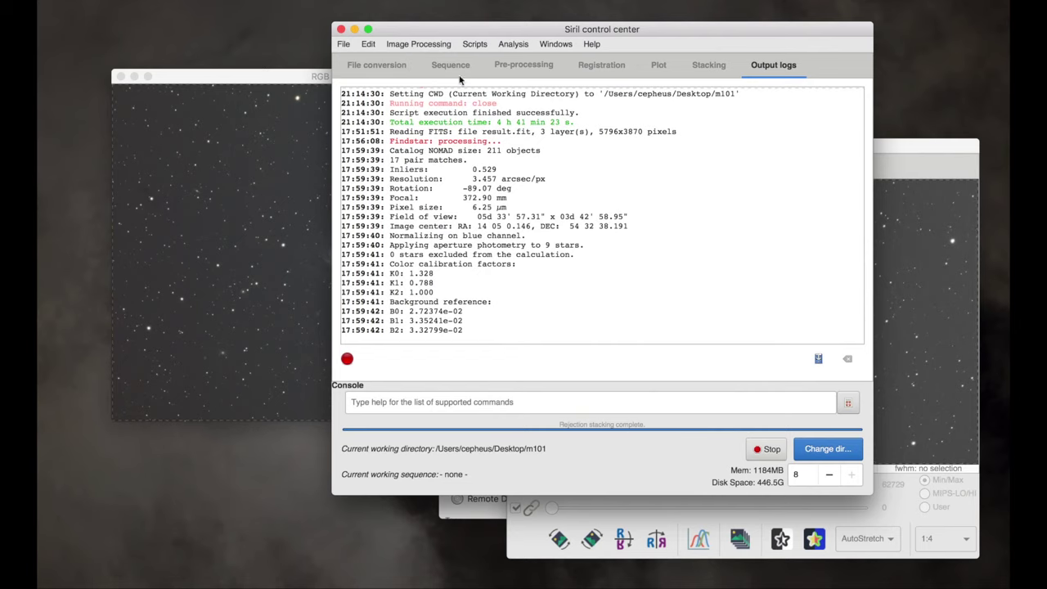
# Step: Set the display mode to Linear
pyautogui.click(882, 537)
pyautogui.click(882, 537)
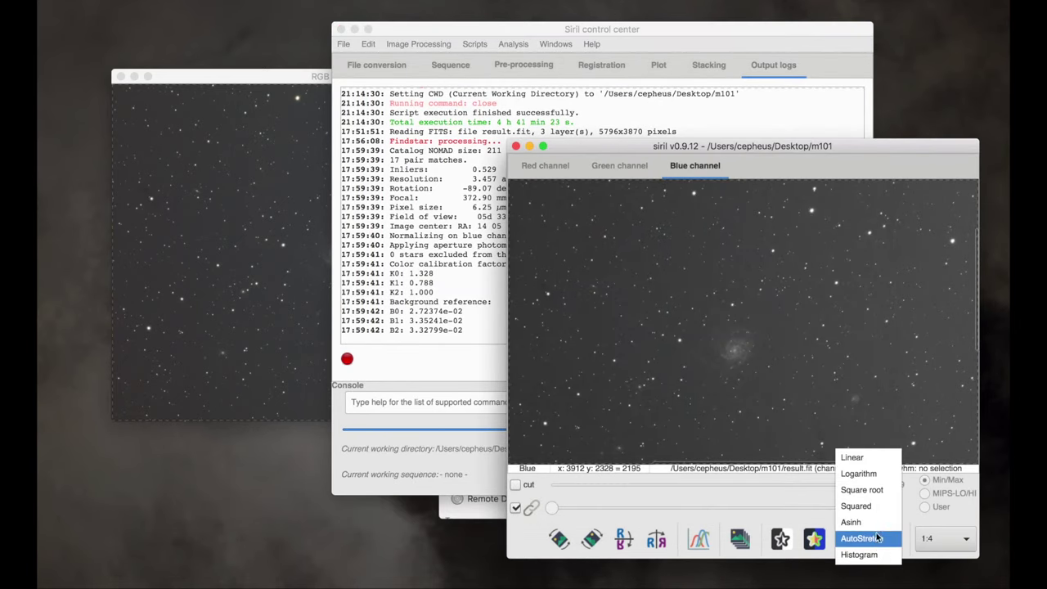
pyautogui.click(873, 459)
pyautogui.click(454, 25)
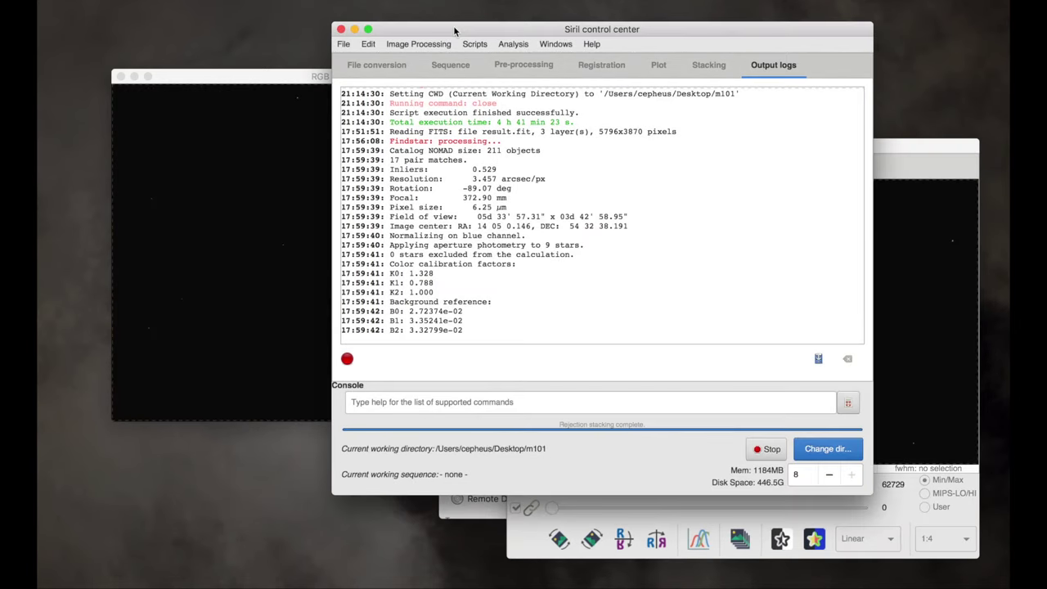
# Step: Apply an autostretch Histogram Transformation to permanently stretch the image
pyautogui.click(419, 44)
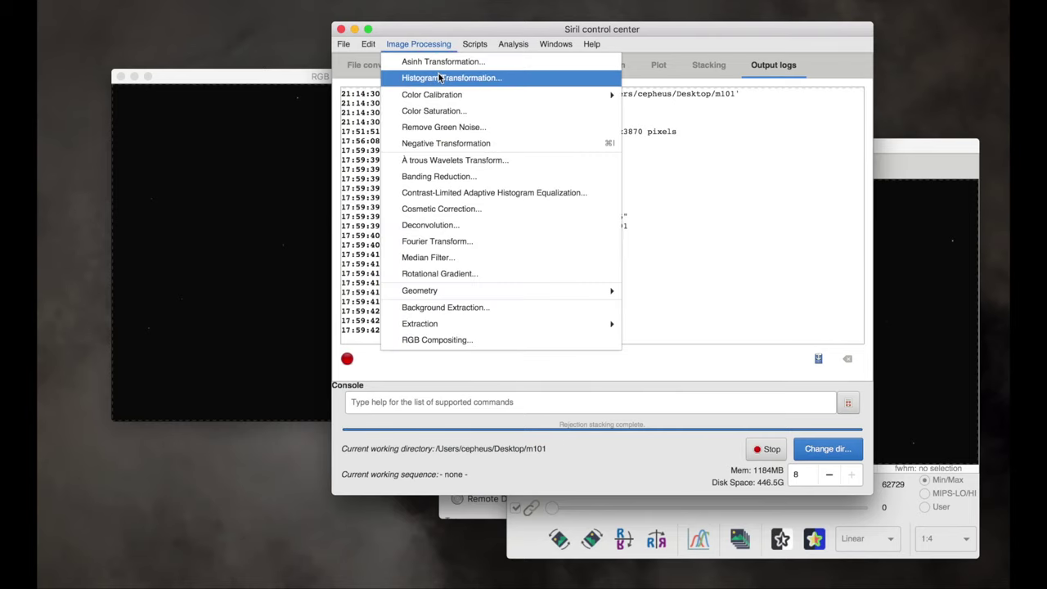
pyautogui.click(440, 78)
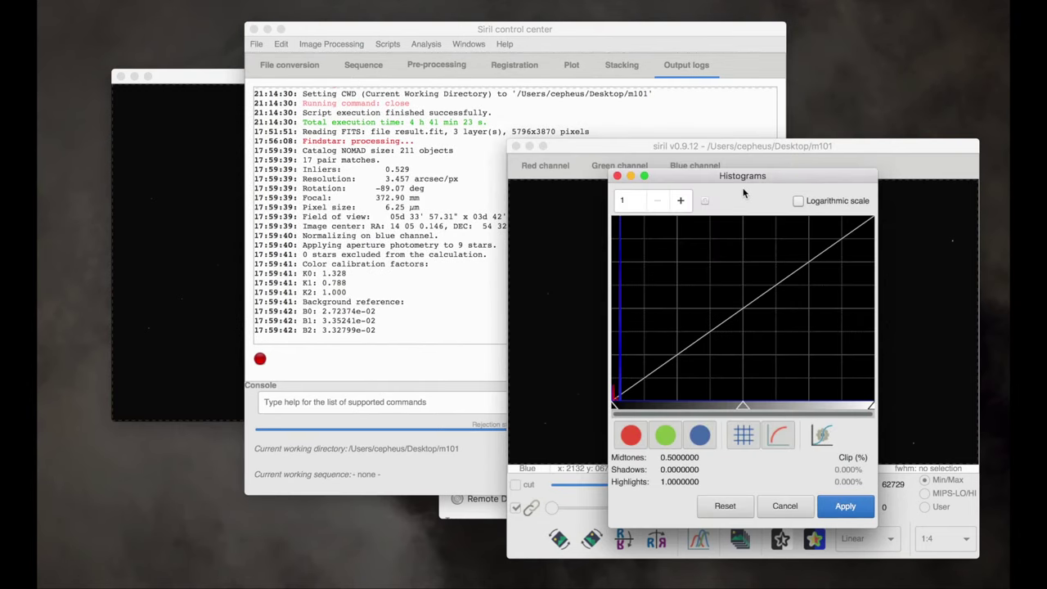
pyautogui.click(823, 438)
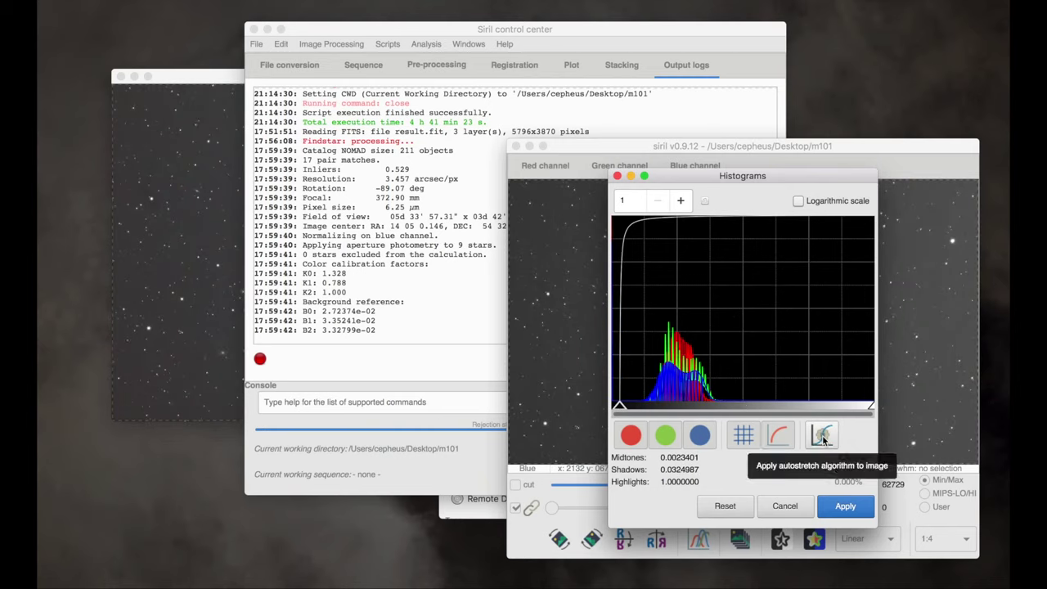
pyautogui.click(846, 507)
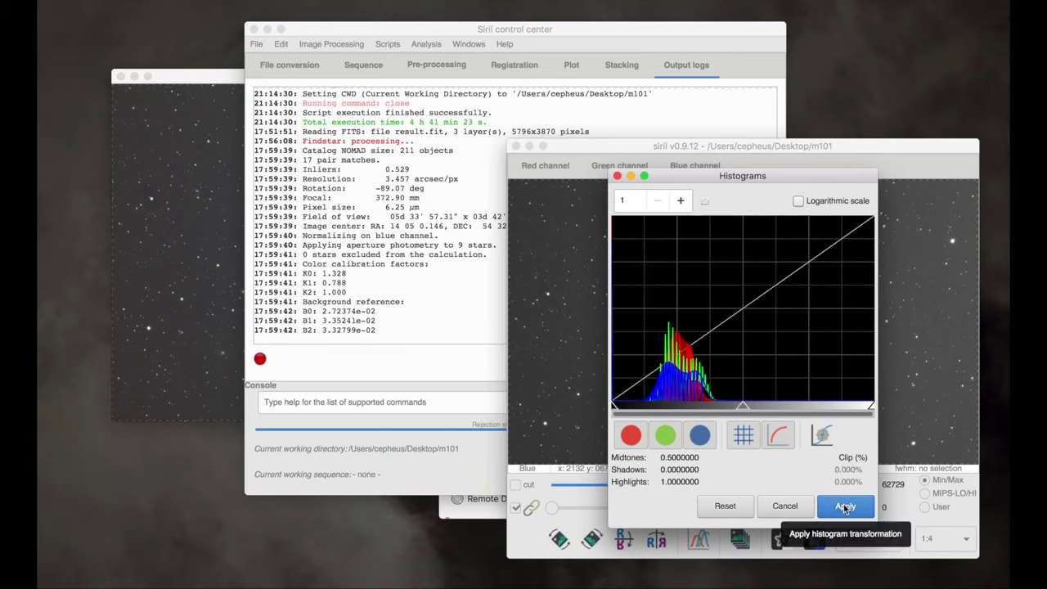
pyautogui.click(209, 79)
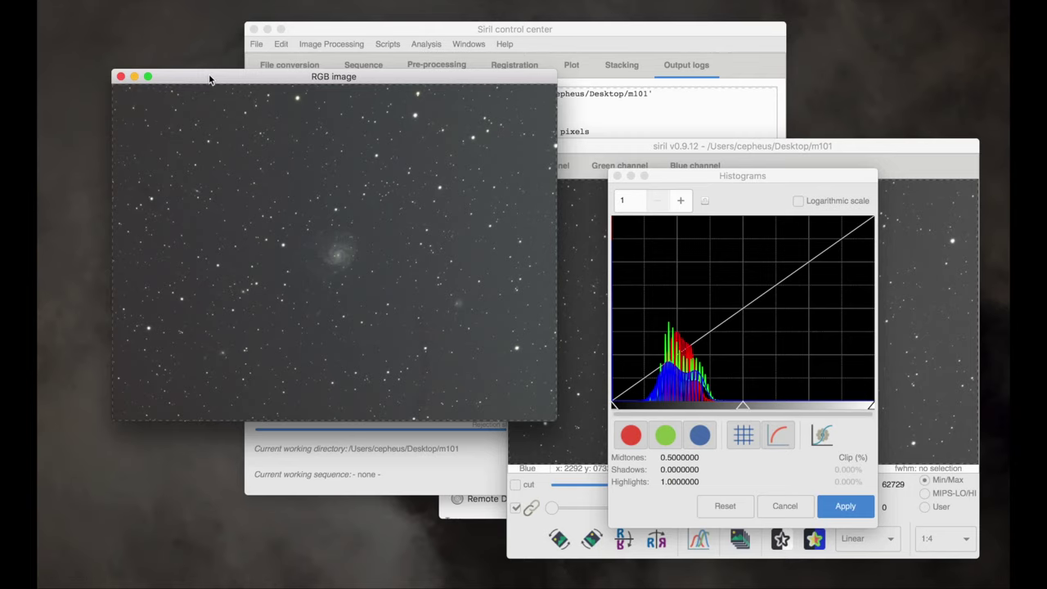
# Step: Zoom the image out to 1:8 to show the whole frame
pyautogui.hotkey('ctrl', '1')
pyautogui.hotkey('ctrl', '-')
pyautogui.hotkey('ctrl', '-')
pyautogui.hotkey('ctrl', '-')
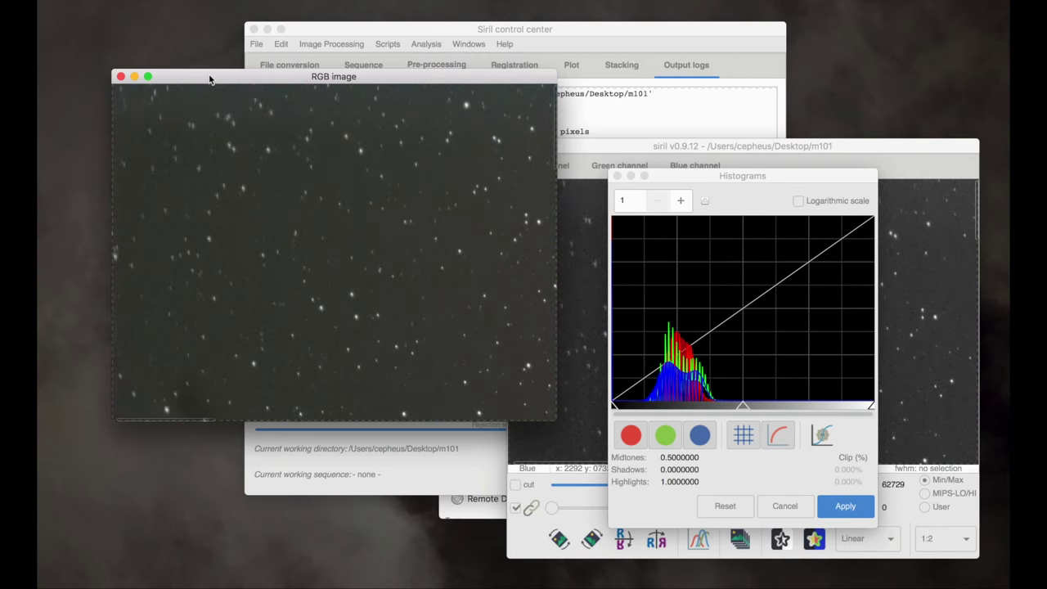
pyautogui.hotkey('ctrl', '+')
pyautogui.hotkey('ctrl', '-')
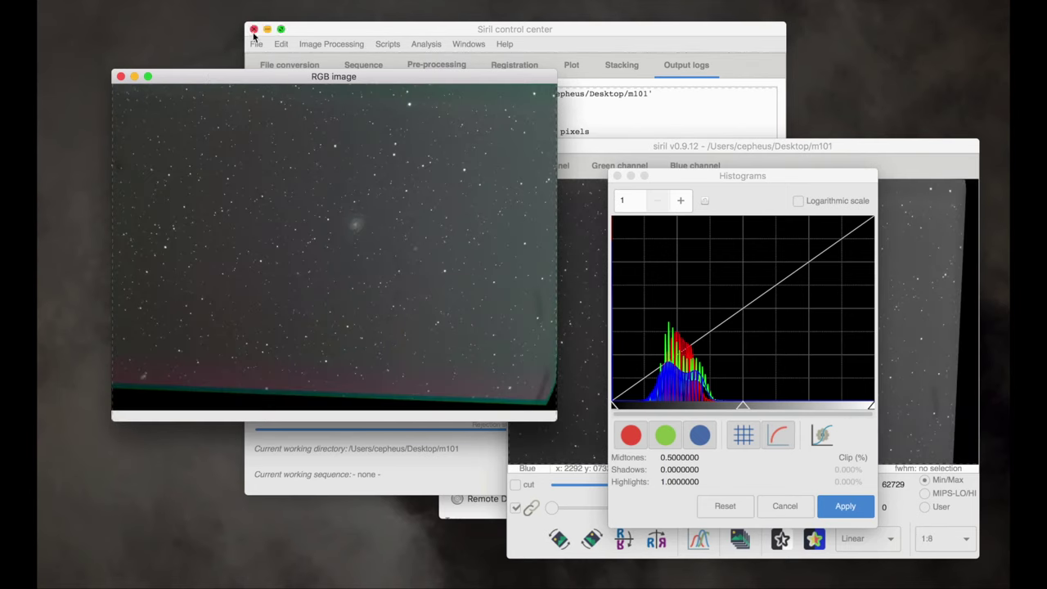
# Step: Rearrange the RGB image, channel and Histograms windows to see the full frame
pyautogui.click(599, 88)
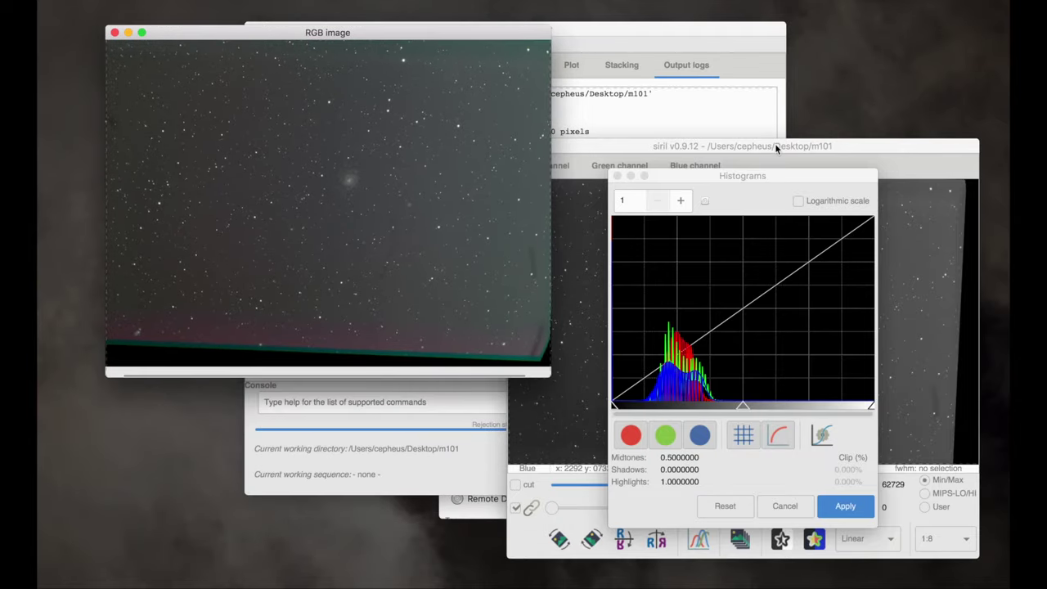
pyautogui.moveTo(775, 143); pyautogui.dragTo(800, 83)
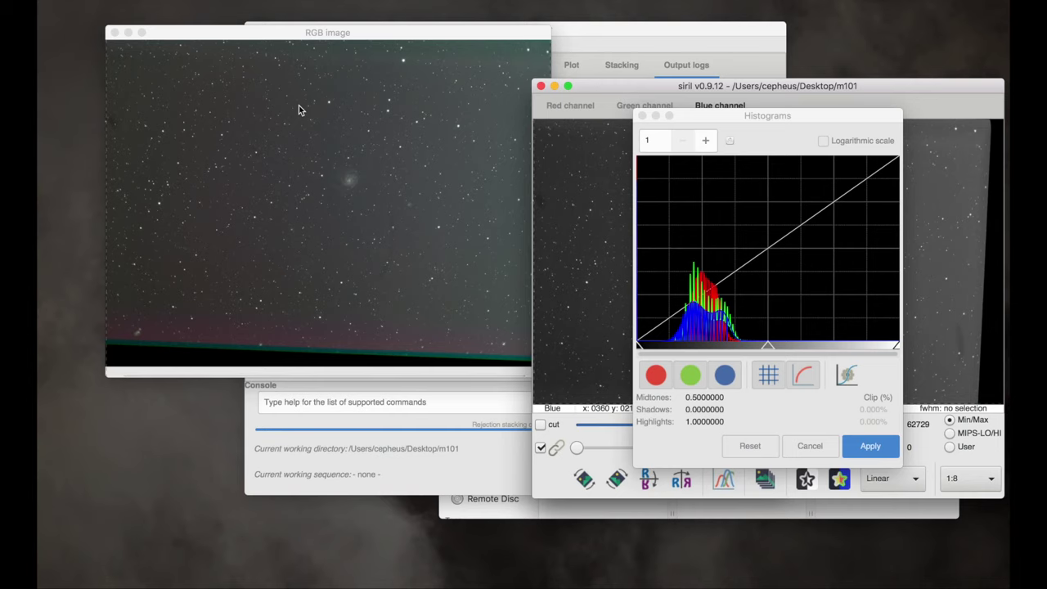
pyautogui.moveTo(690, 126); pyautogui.dragTo(371, 210)
pyautogui.moveTo(500, 40); pyautogui.dragTo(453, 63)
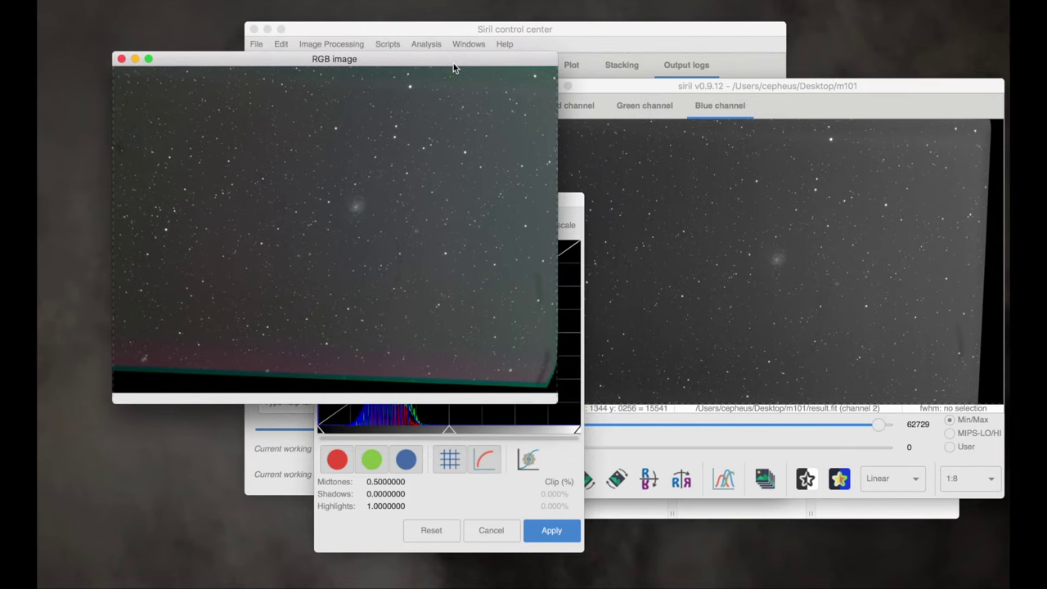
pyautogui.click(367, 27)
pyautogui.click(343, 44)
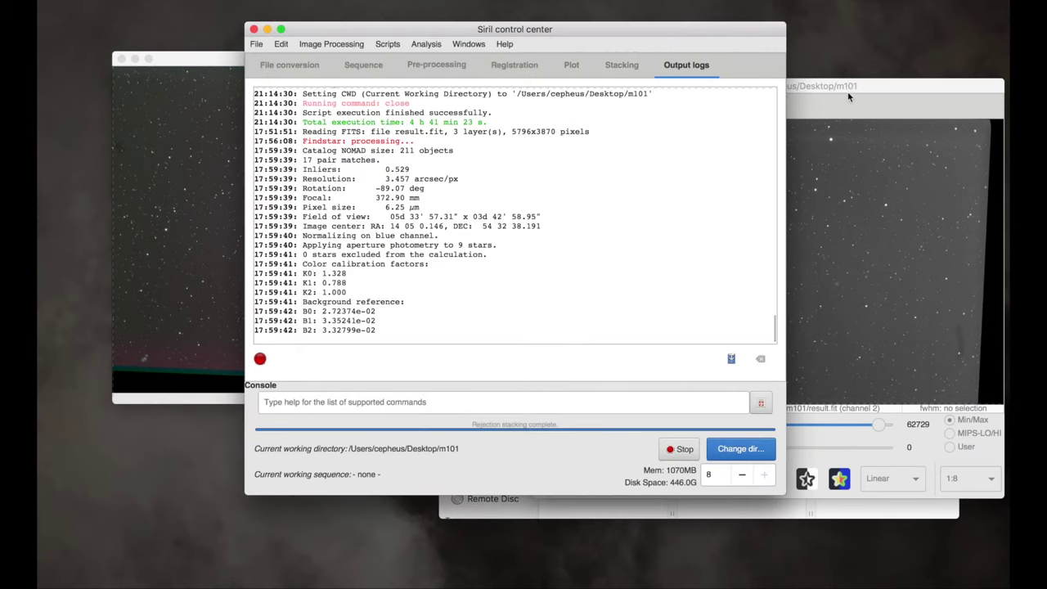
# Step: Apply Remove Green Noise with Average Neutral, amount 1.00 and Preserve lightness, then close it
pyautogui.click(839, 85)
pyautogui.click(222, 60)
pyautogui.click(643, 161)
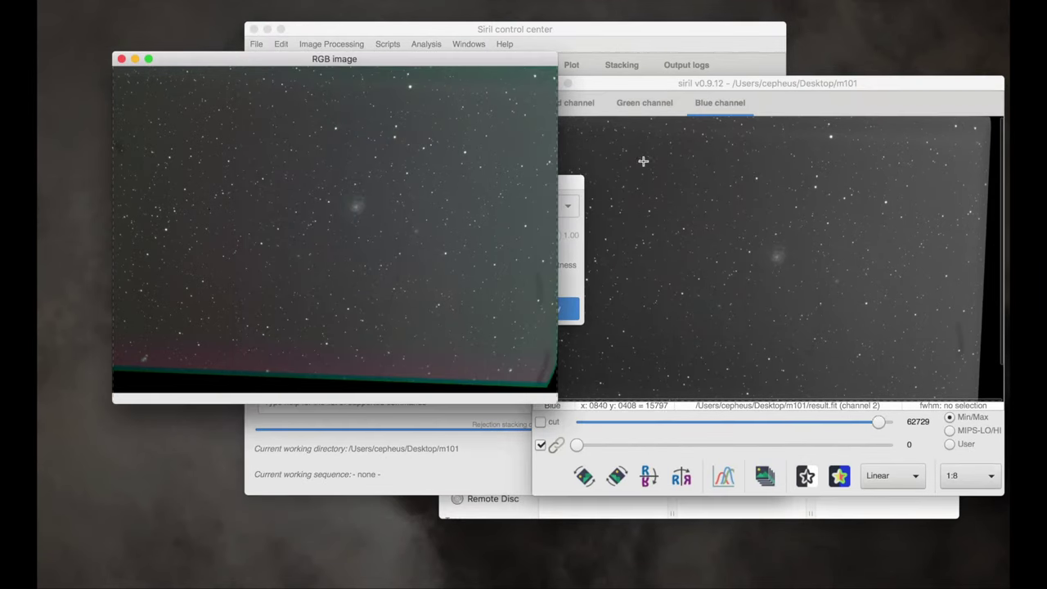
pyautogui.click(578, 180)
pyautogui.moveTo(564, 182); pyautogui.dragTo(811, 160)
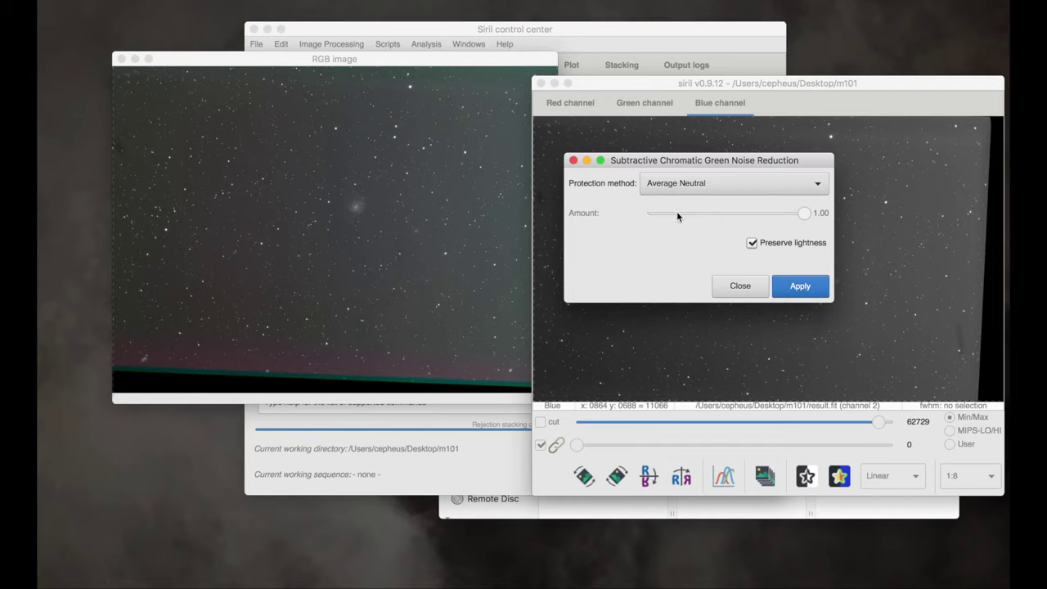
pyautogui.click(801, 286)
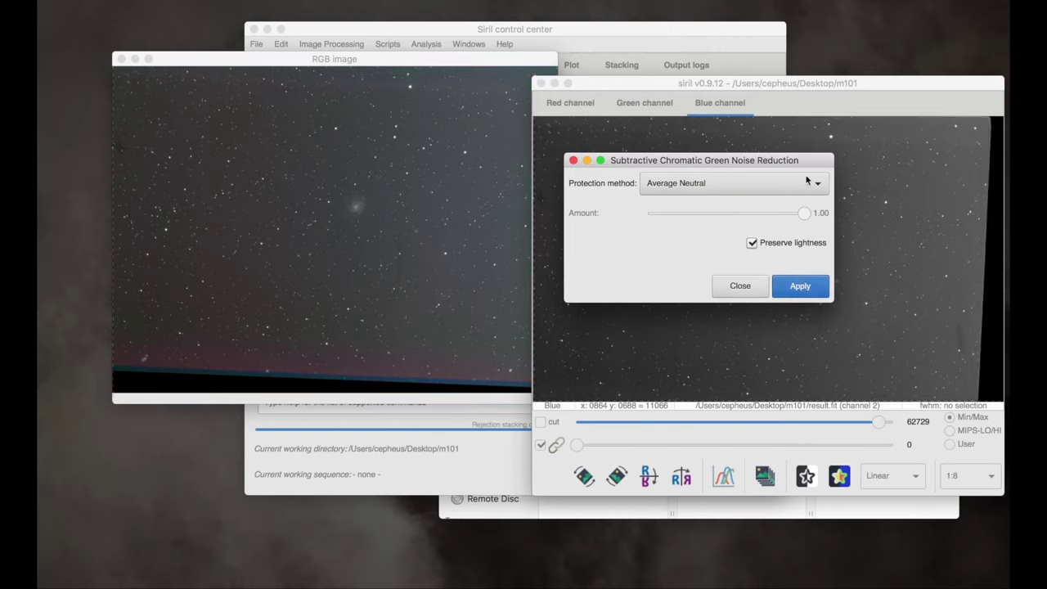
pyautogui.click(740, 285)
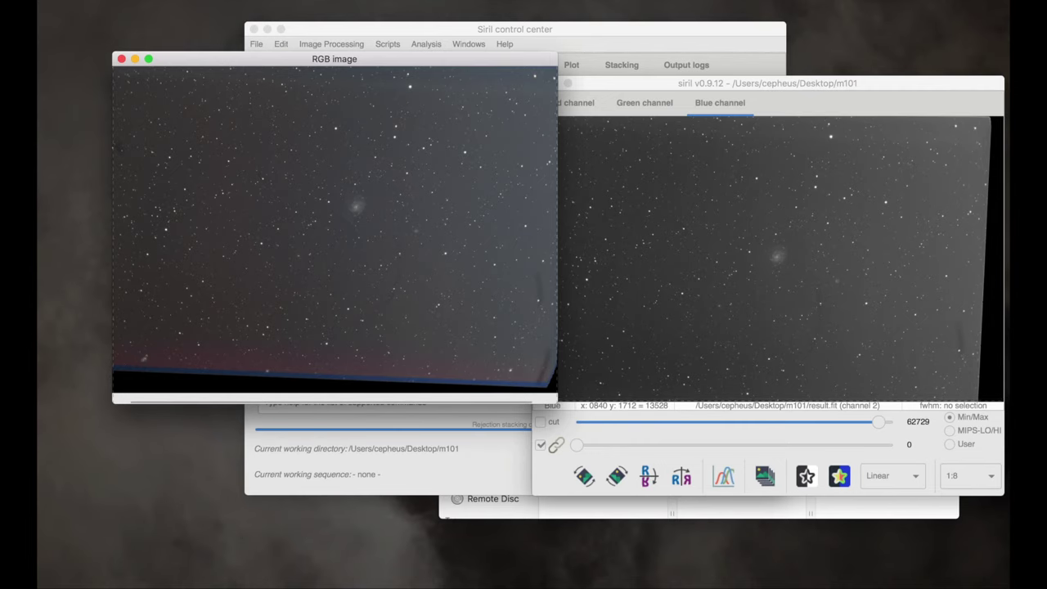
pyautogui.click(399, 41)
pyautogui.click(351, 44)
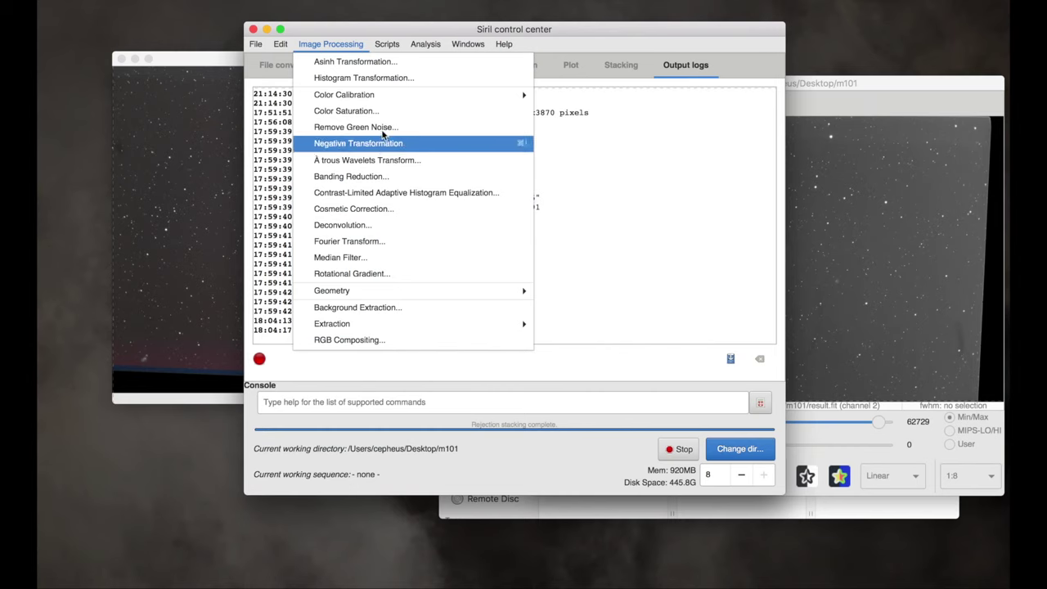
# Step: Open Background Extraction and generate degree 4, 20-per-line background samples
pyautogui.click(412, 306)
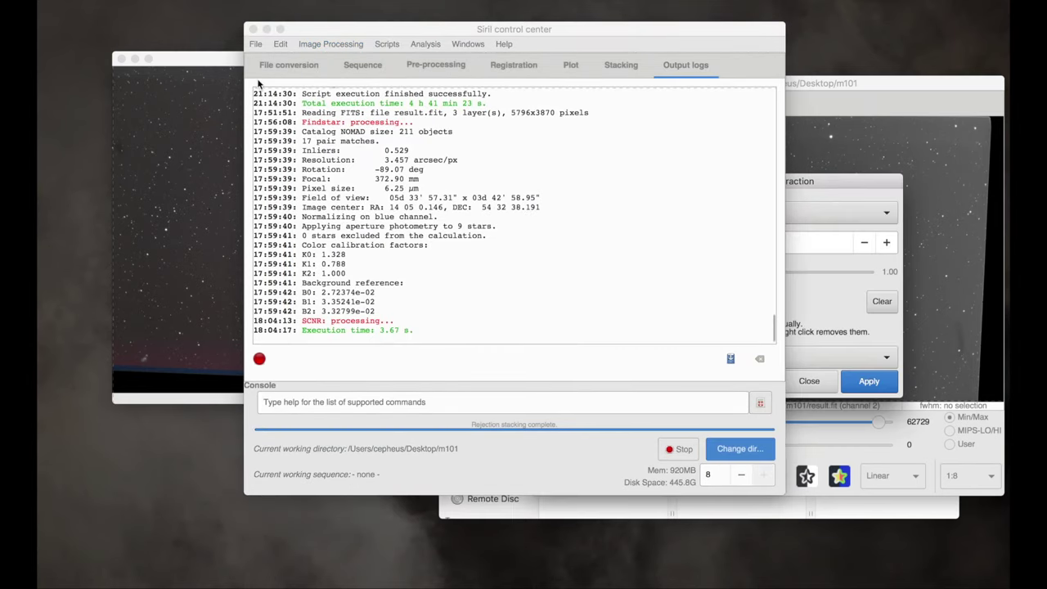
pyautogui.click(849, 184)
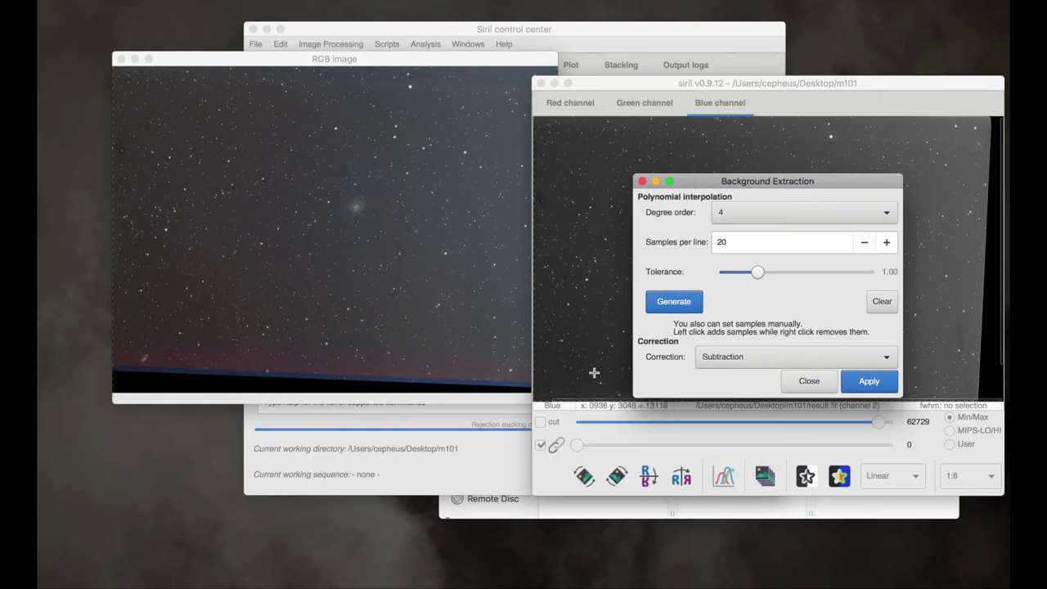
pyautogui.click(675, 311)
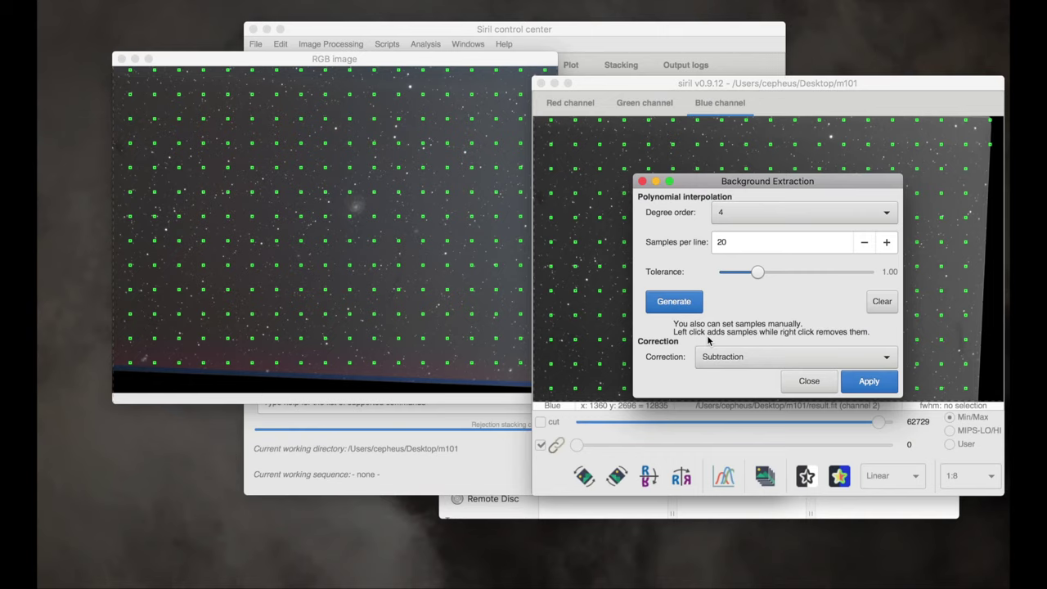
# Step: Apply the Subtraction correction to remove the modelled background gradient
pyautogui.rightClick(349, 219)
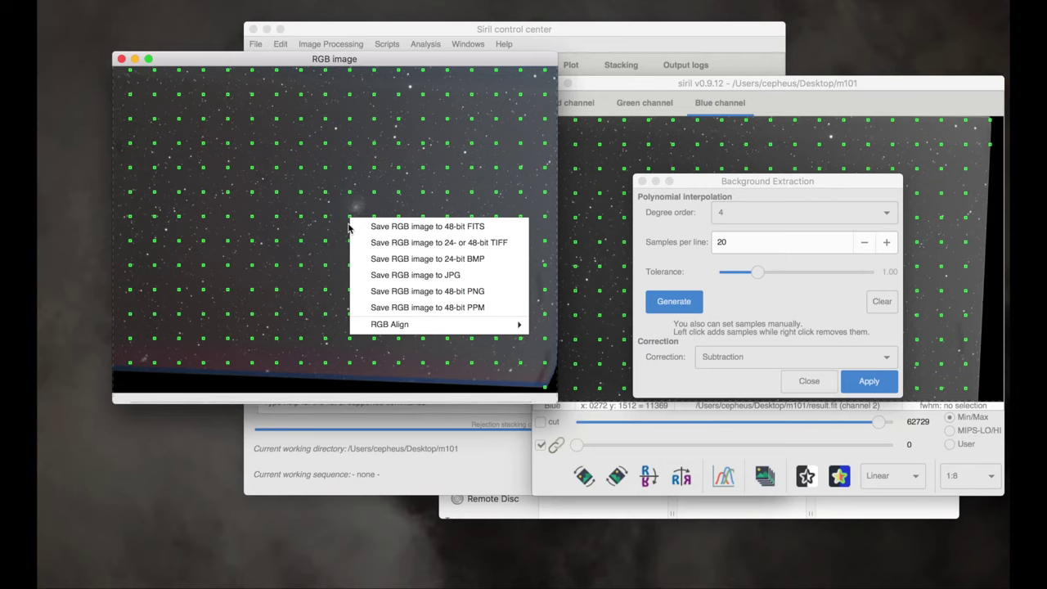
pyautogui.click(739, 292)
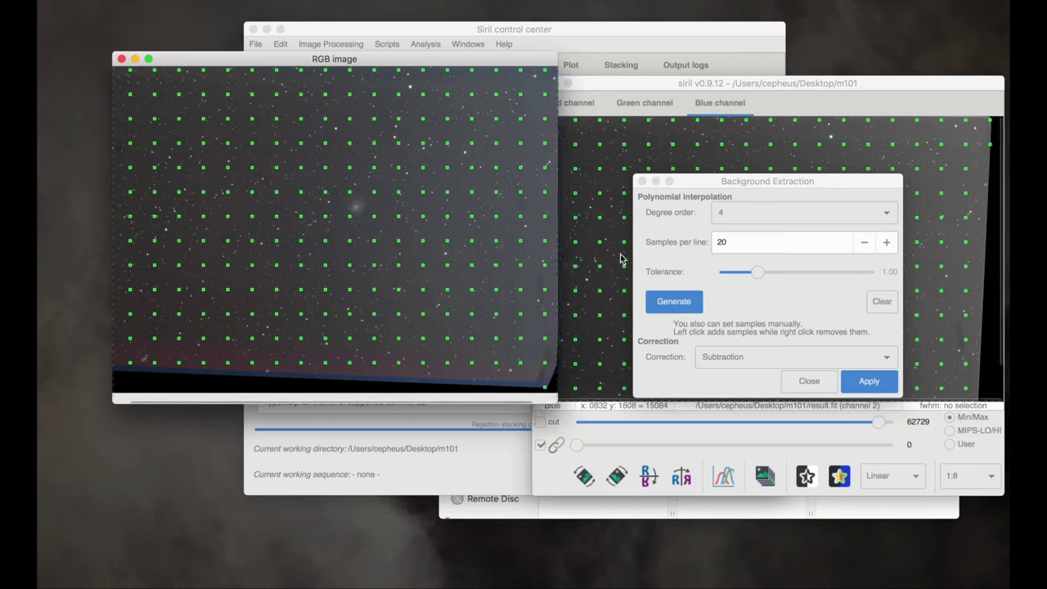
pyautogui.click(690, 201)
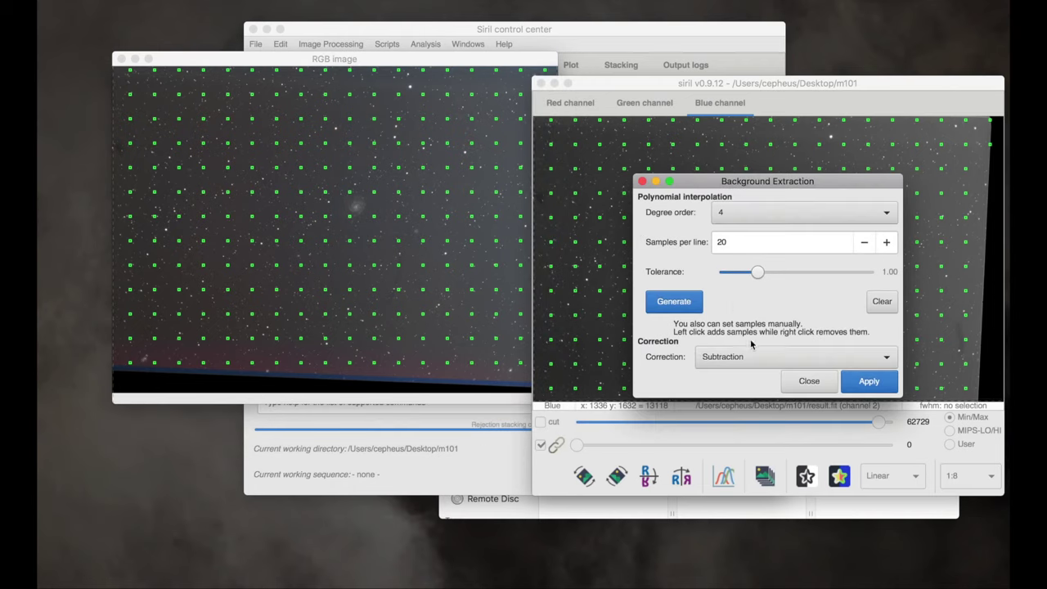
pyautogui.click(865, 381)
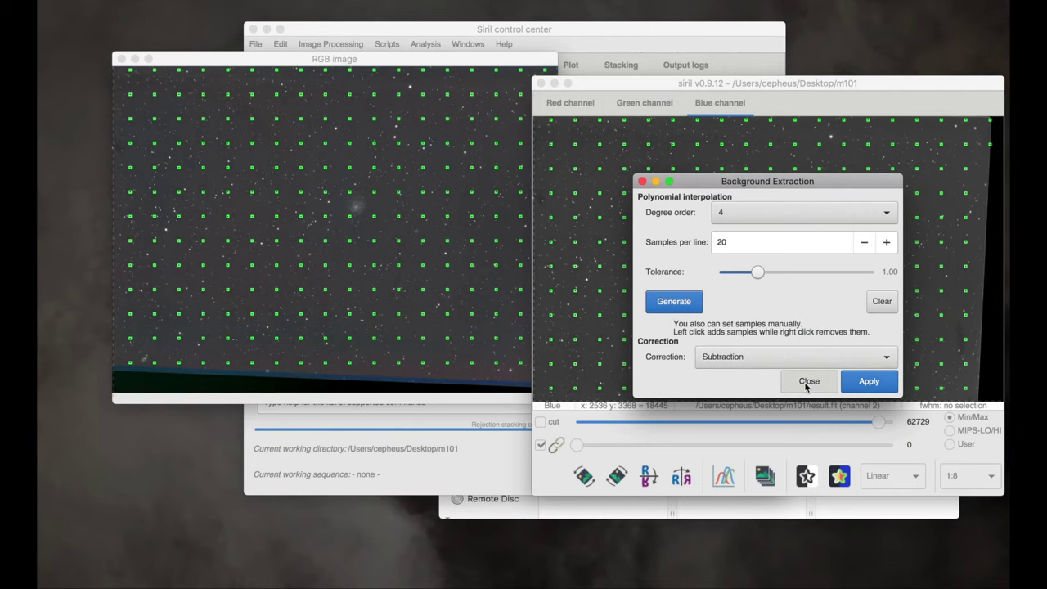
# Step: Close Background Extraction and zoom around the gradient-free M101 image to inspect it
pyautogui.click(806, 382)
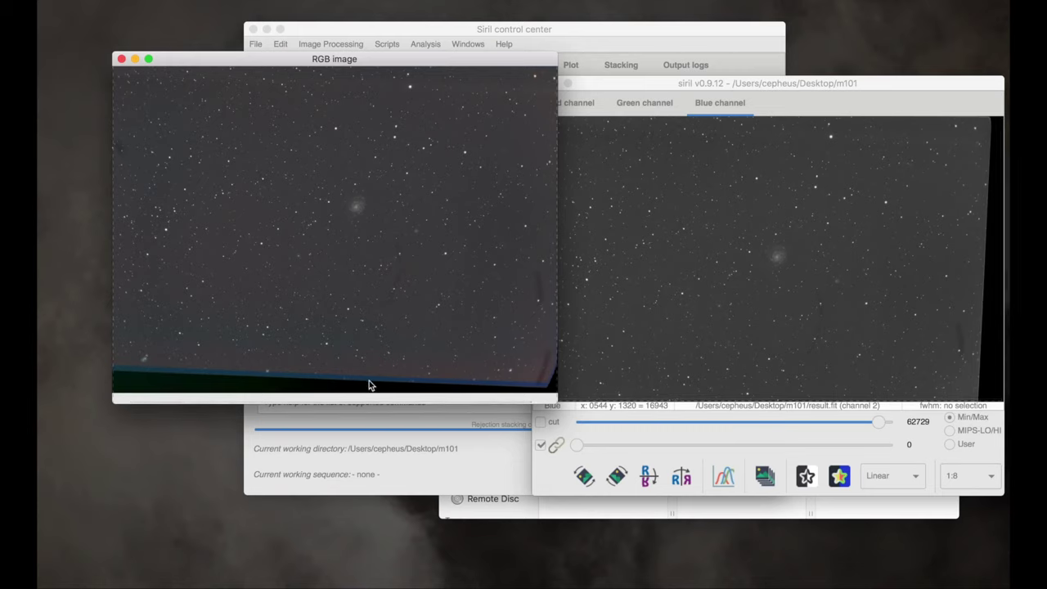
pyautogui.scroll(3, 354, 236)
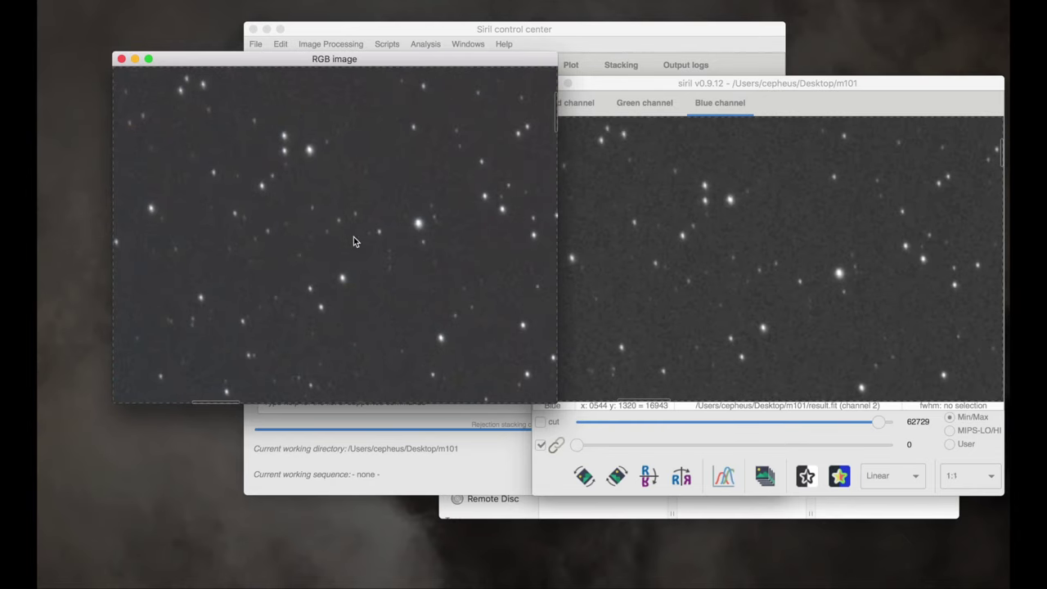
pyautogui.scroll(-5, 354, 237)
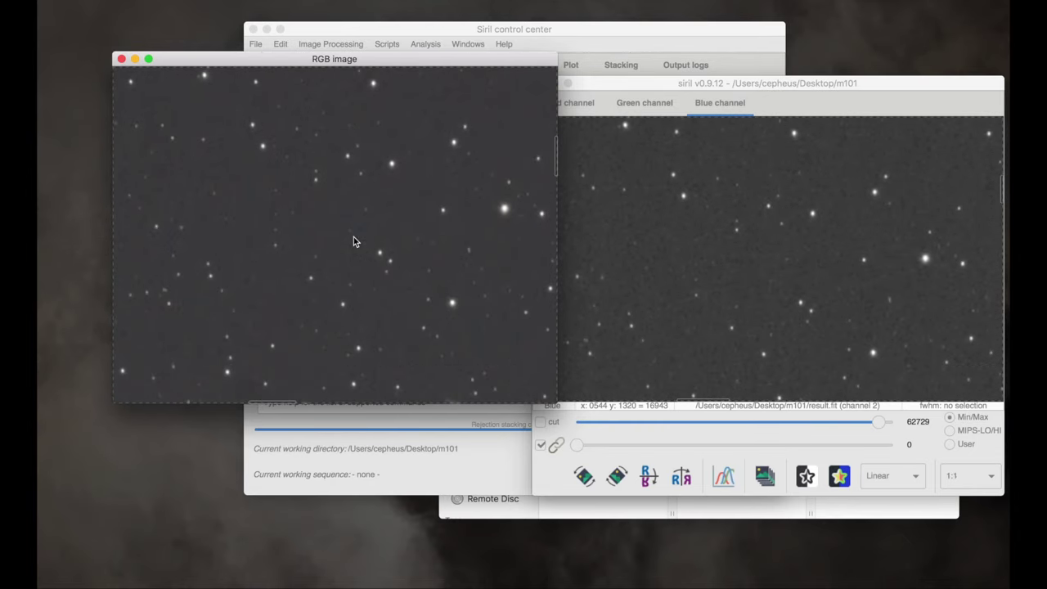
pyautogui.scroll(-5, 353, 241)
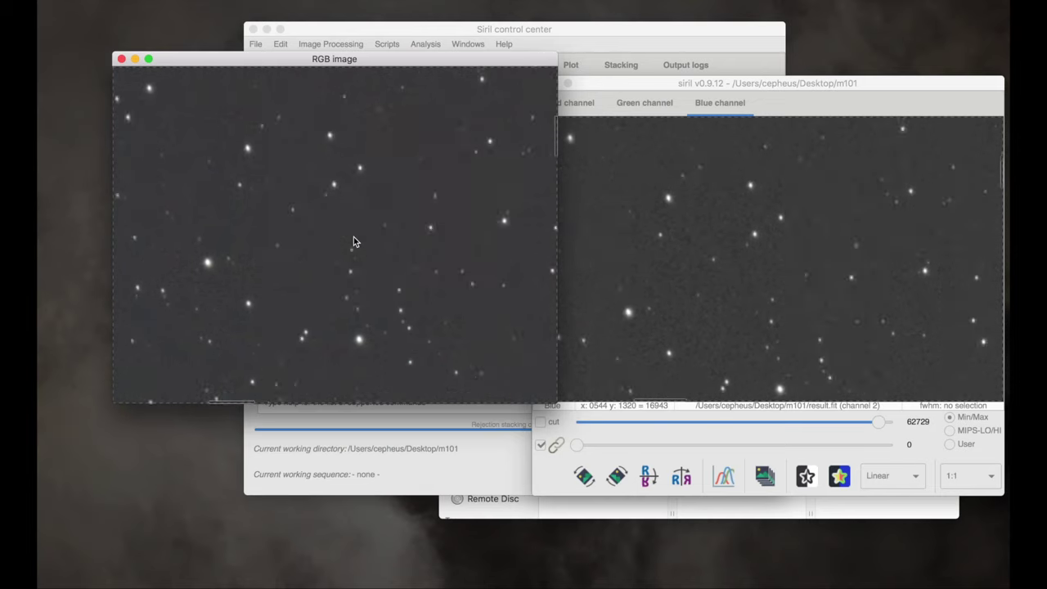
pyautogui.scroll(-3, 354, 242)
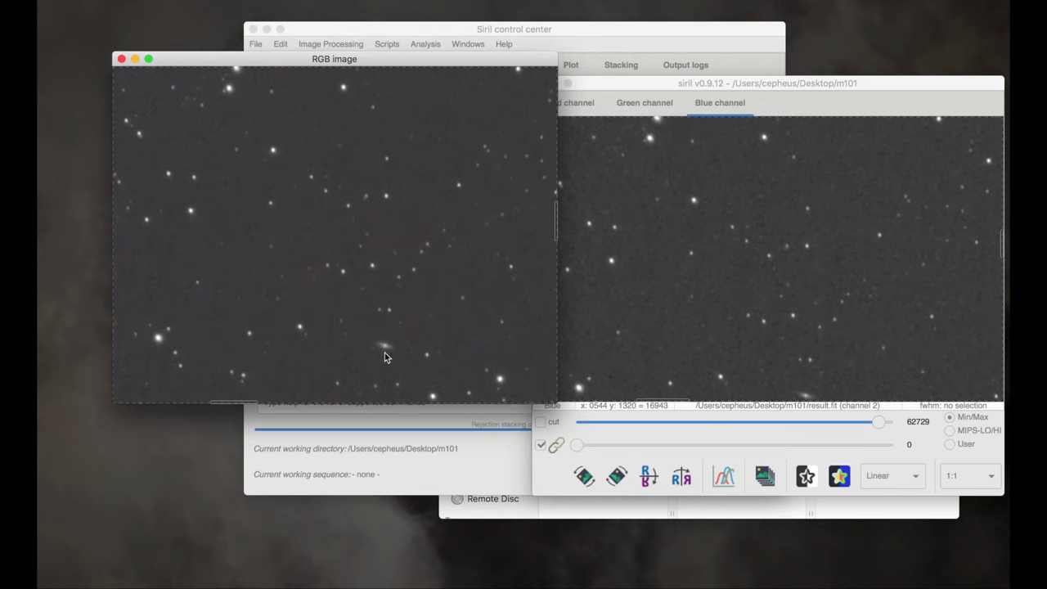
pyautogui.scroll(-5, 389, 197)
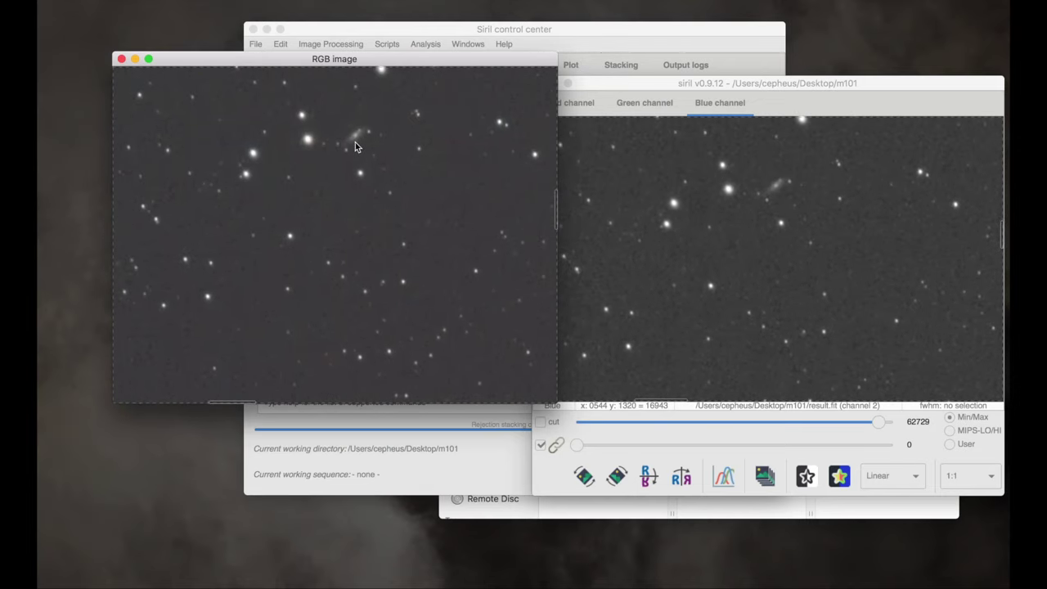
pyautogui.hscroll(10, 507, 227)
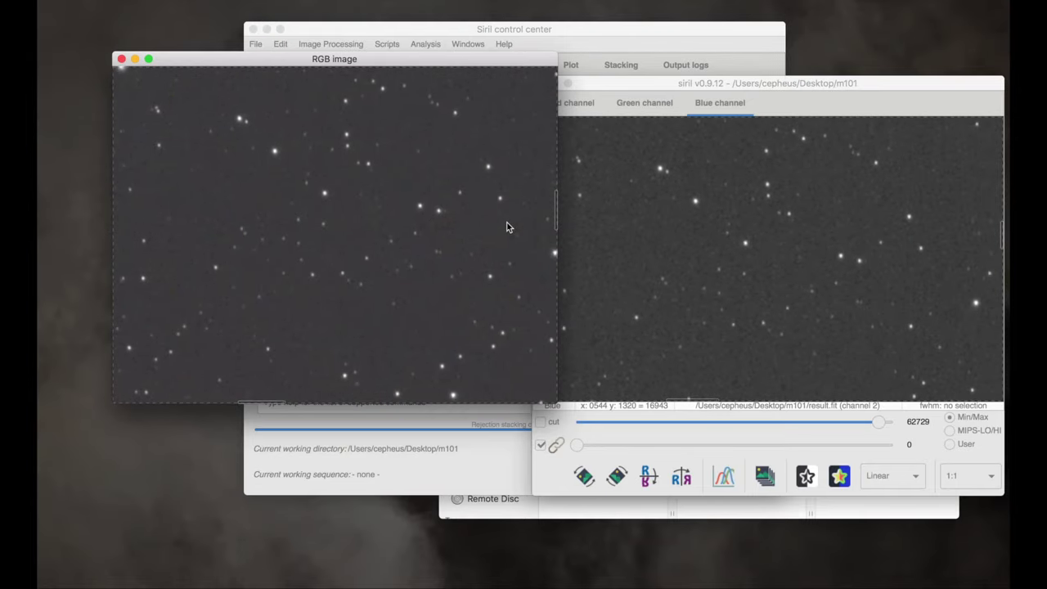
pyautogui.hscroll(2, 507, 226)
pyautogui.scroll(3, 507, 227)
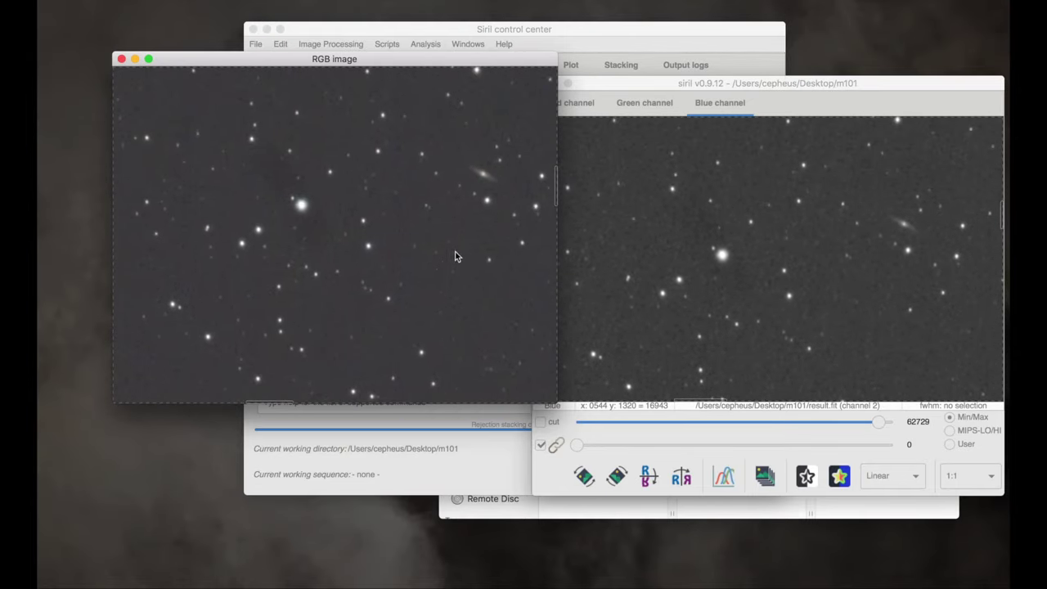
pyautogui.scroll(2, 434, 261)
pyautogui.scroll(-1, 435, 261)
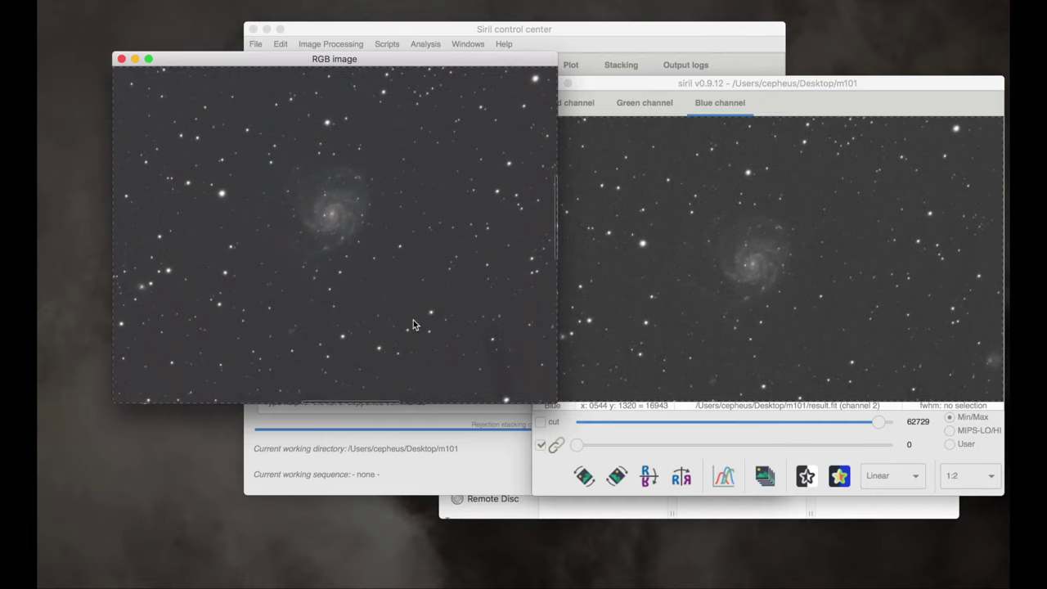
pyautogui.click(331, 44)
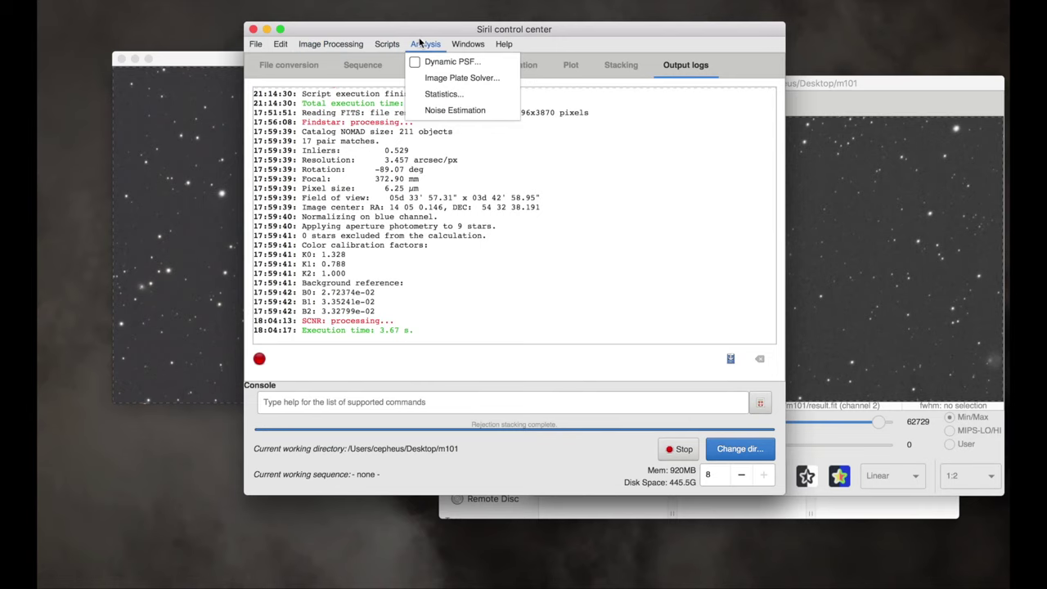
pyautogui.click(332, 46)
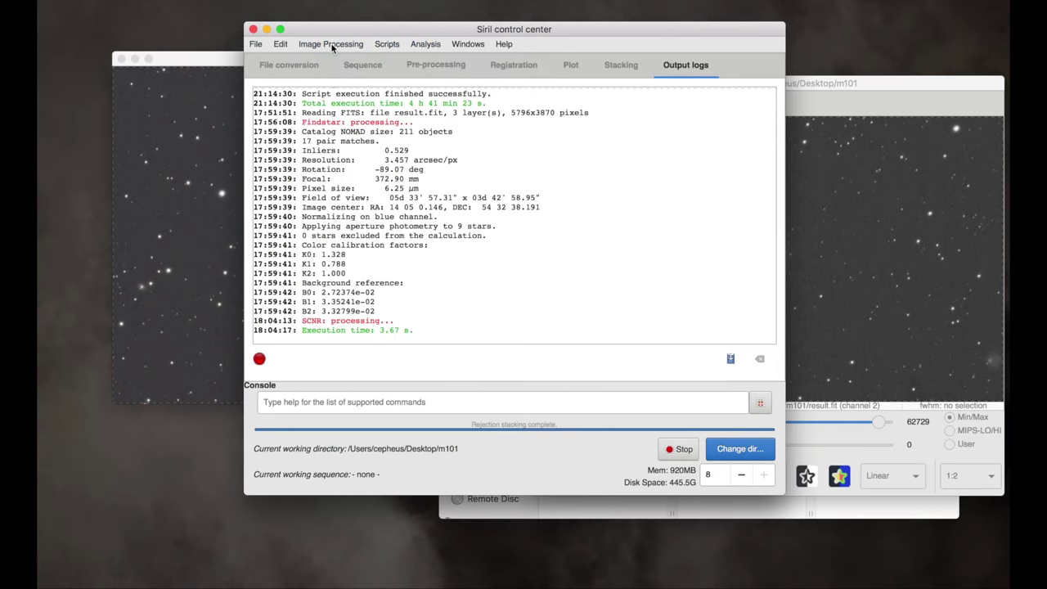
pyautogui.click(222, 63)
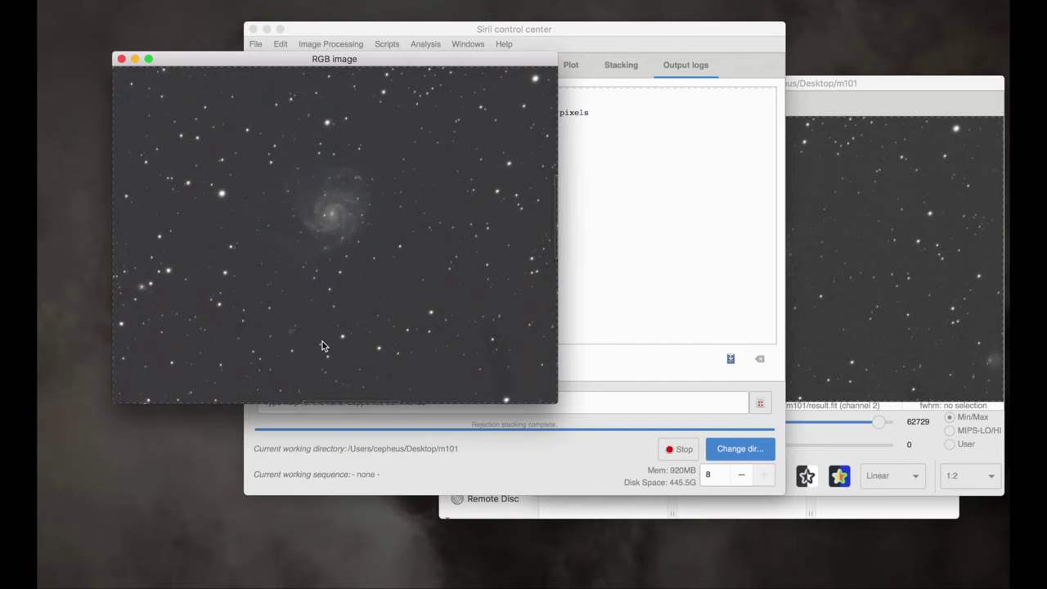
pyautogui.click(330, 33)
pyautogui.click(328, 45)
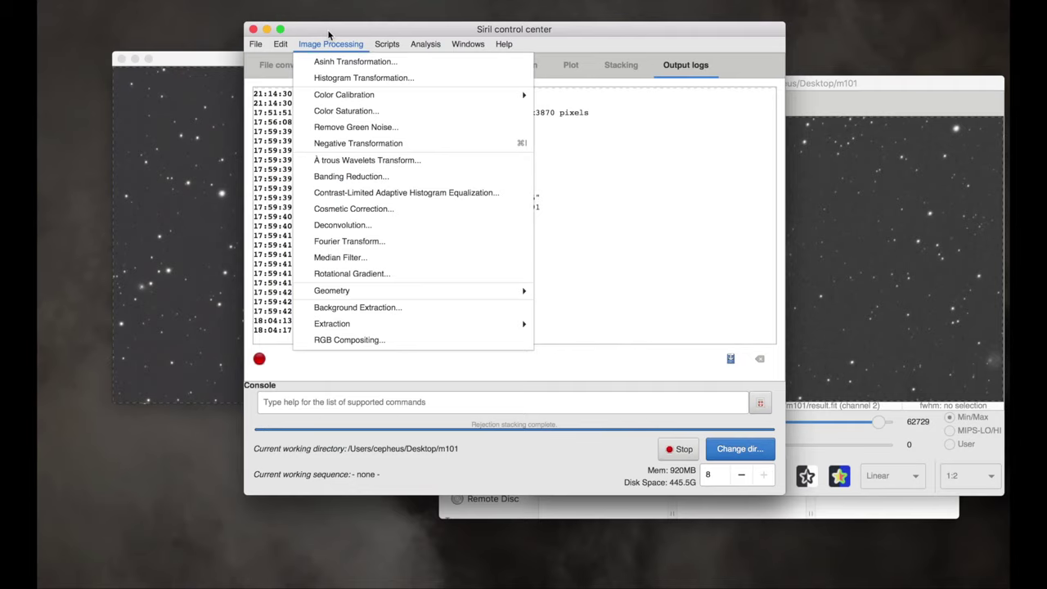
pyautogui.click(328, 32)
pyautogui.click(211, 65)
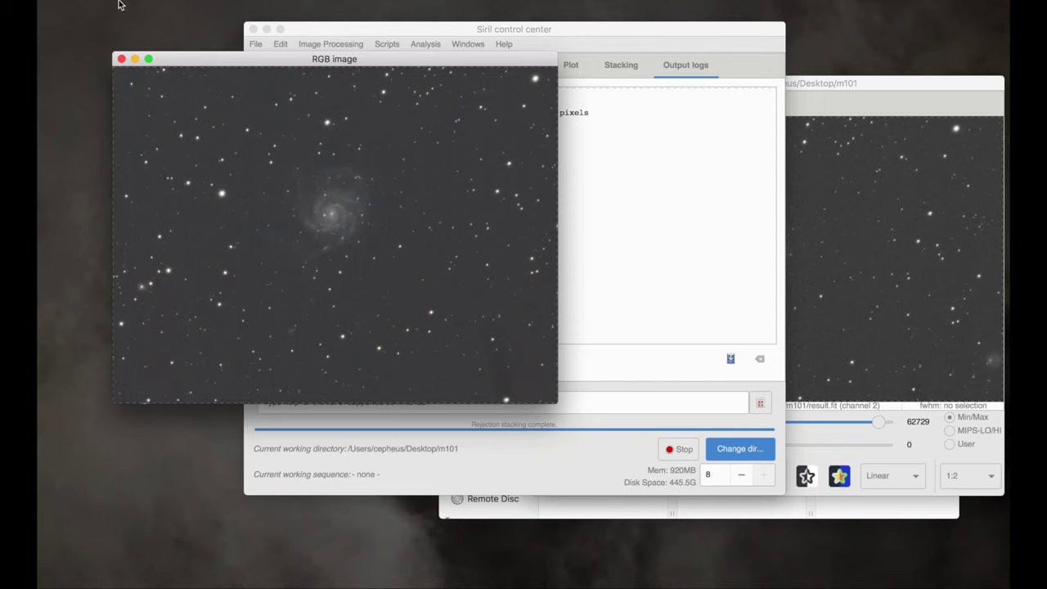
# Step: Save the image as m101Siril.tif in TIFF format with 16-bit unsigned integer depth
pyautogui.hotkey('ctrl', 's')
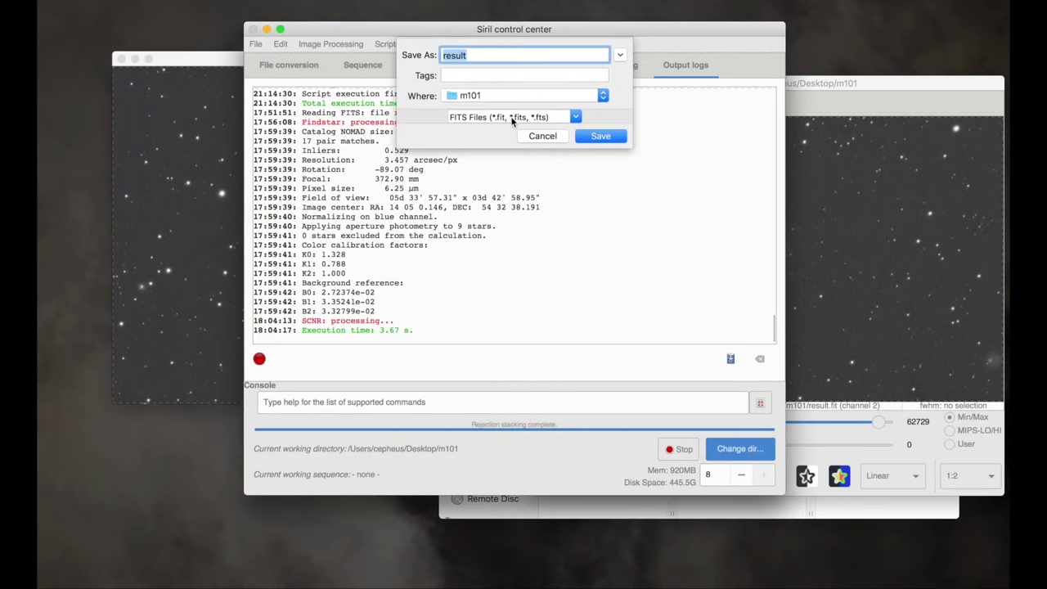
pyautogui.click(576, 117)
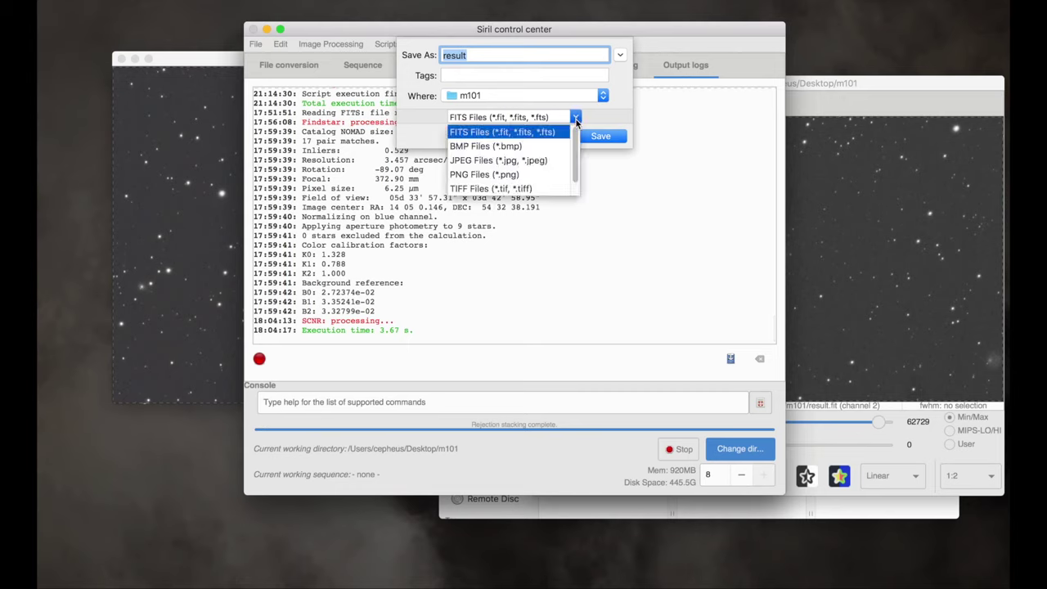
pyautogui.scroll(-1, 577, 140)
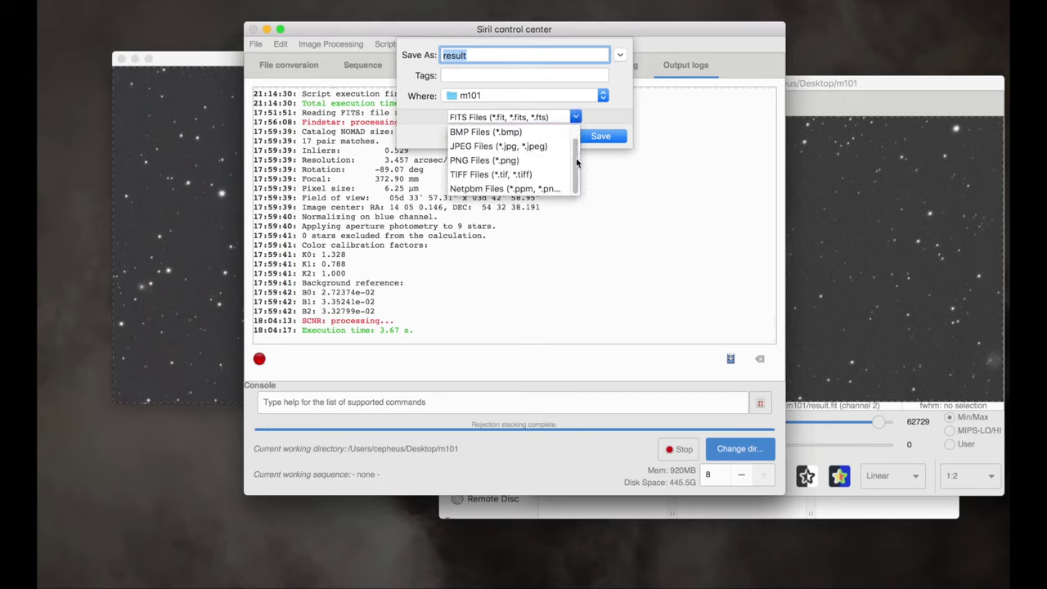
pyautogui.scroll(1, 577, 135)
pyautogui.scroll(-1, 576, 157)
pyautogui.click(513, 175)
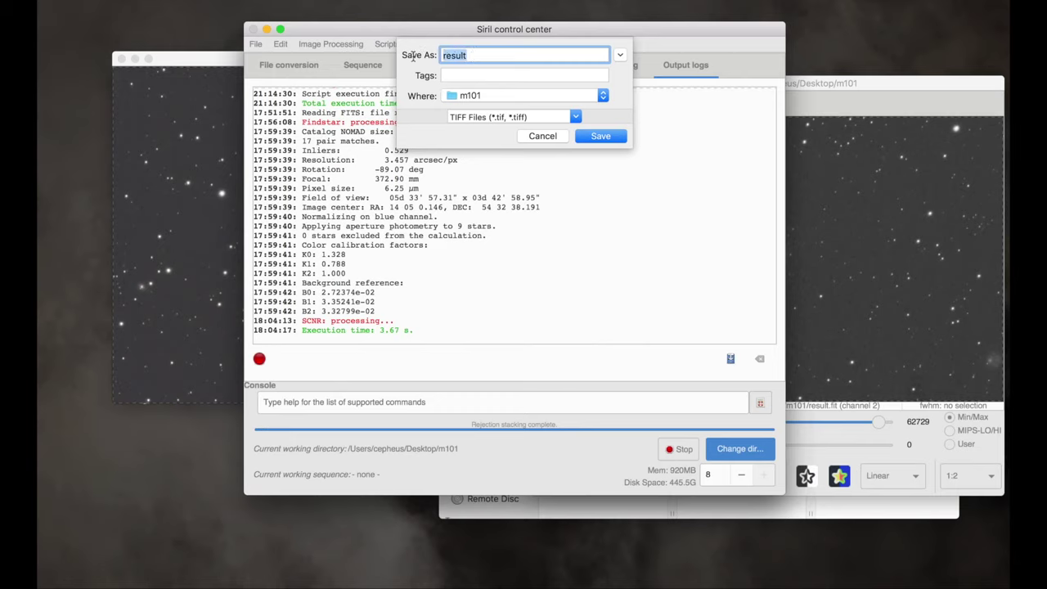
pyautogui.write('m101Siril')
pyautogui.click(602, 137)
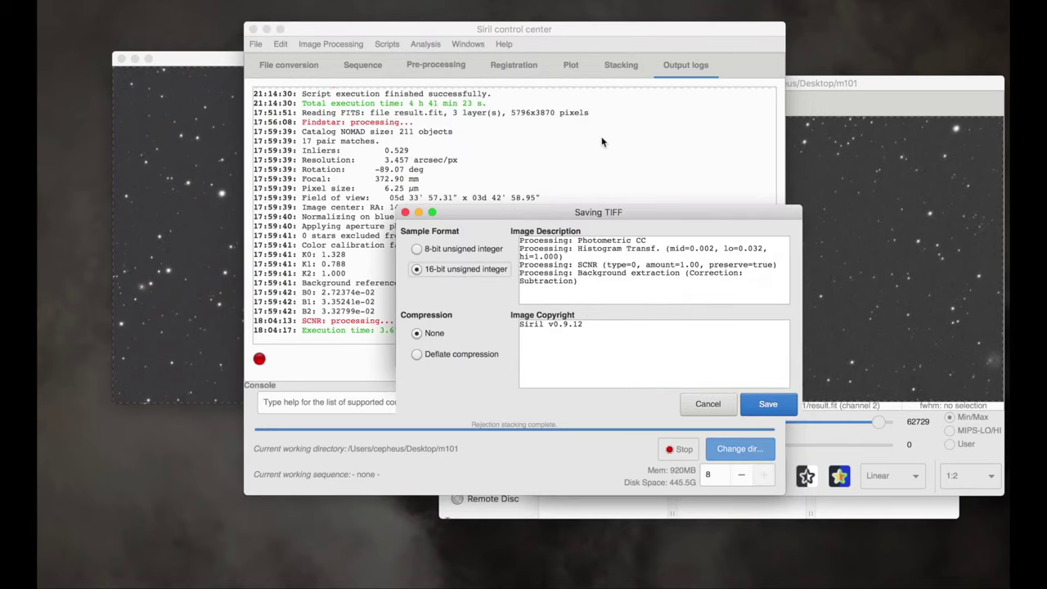
pyautogui.click(768, 404)
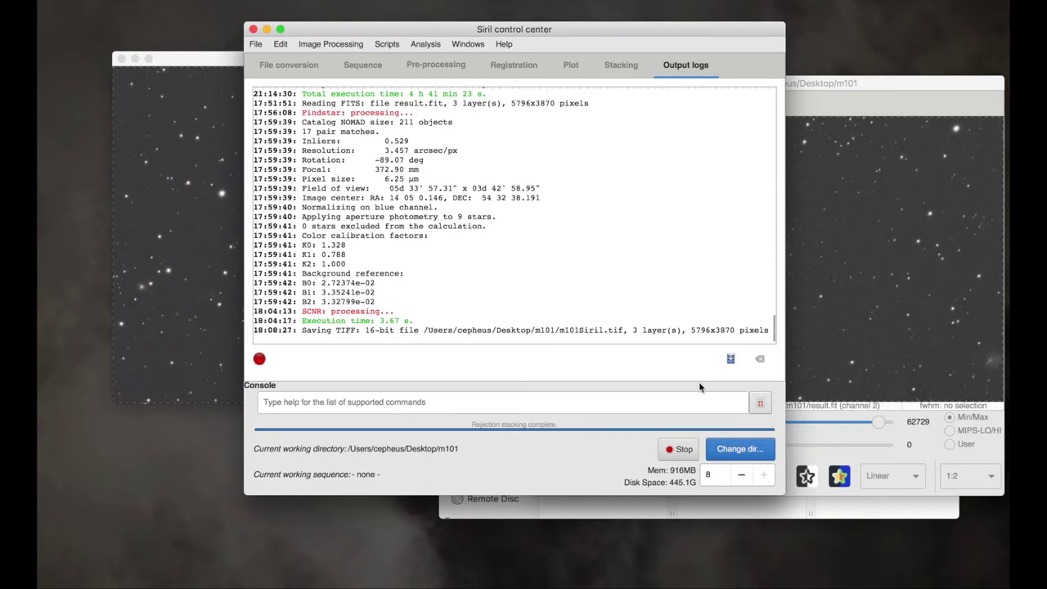
# Step: Open the saved m101Siril.tif from the m101 folder to check it, then close the preview
pyautogui.press('super+Tab')
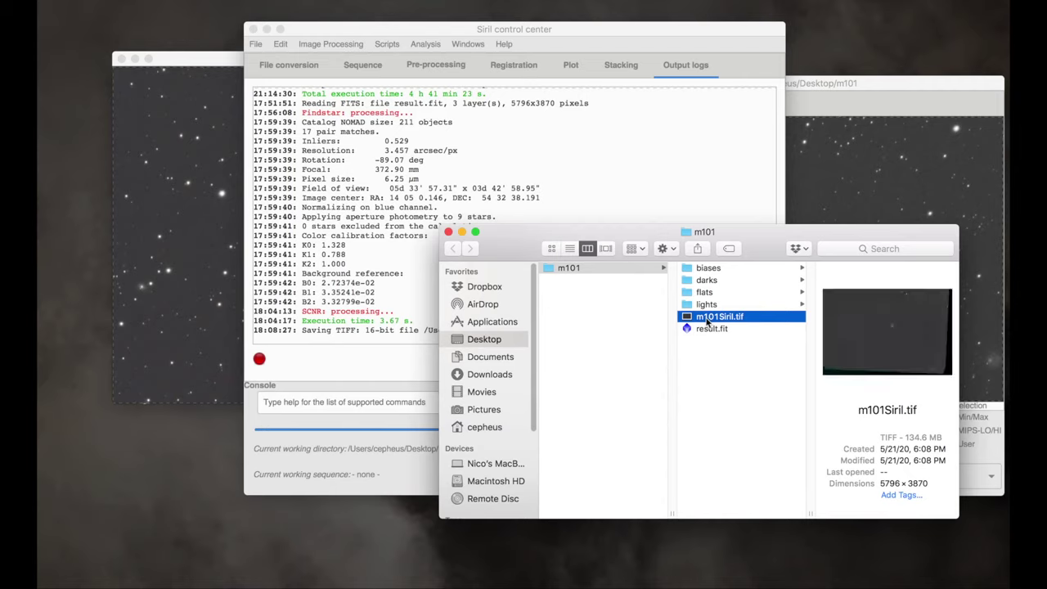
pyautogui.doubleClick(689, 319)
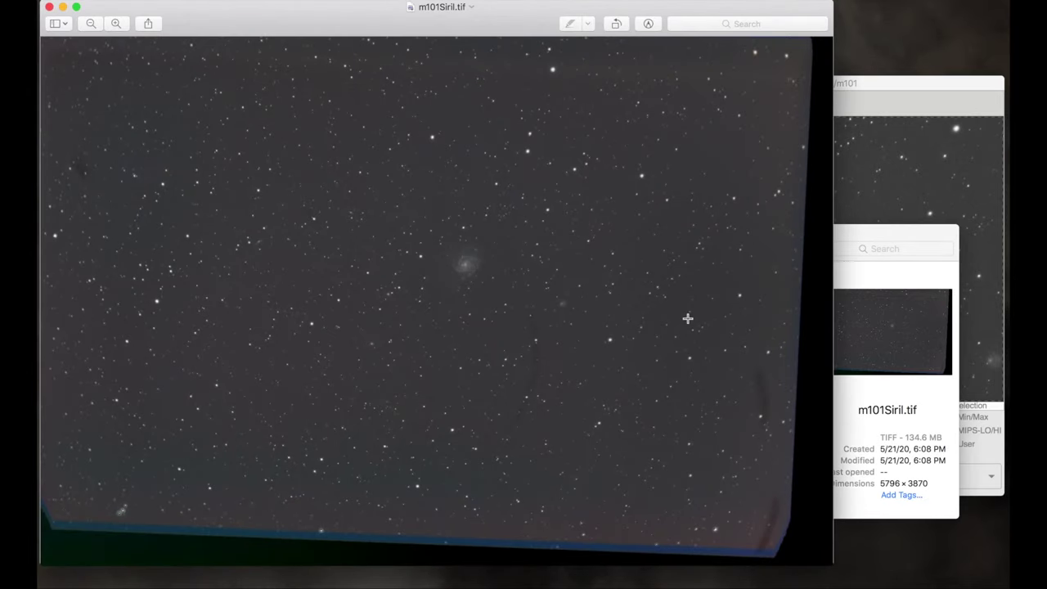
pyautogui.press('super+q')
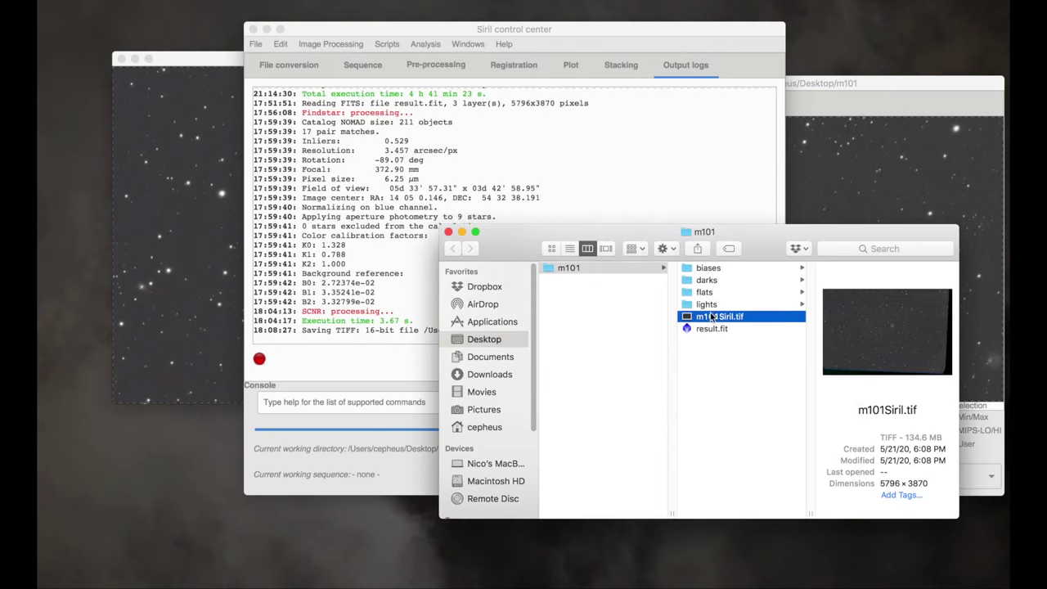
# Step: Quit Siril from its application menu
pyautogui.click(308, 36)
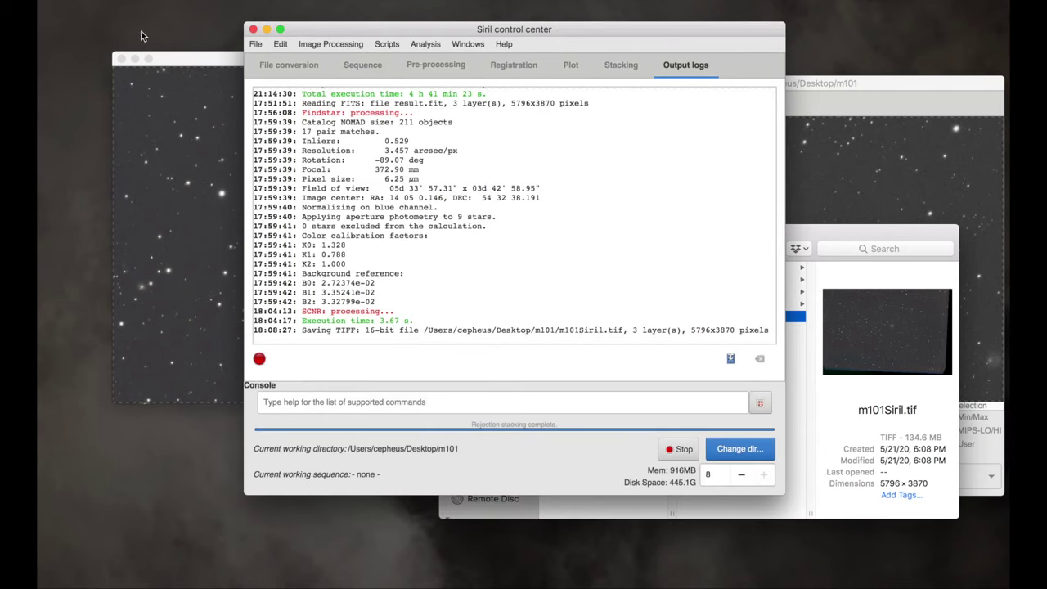
pyautogui.click(96, 8)
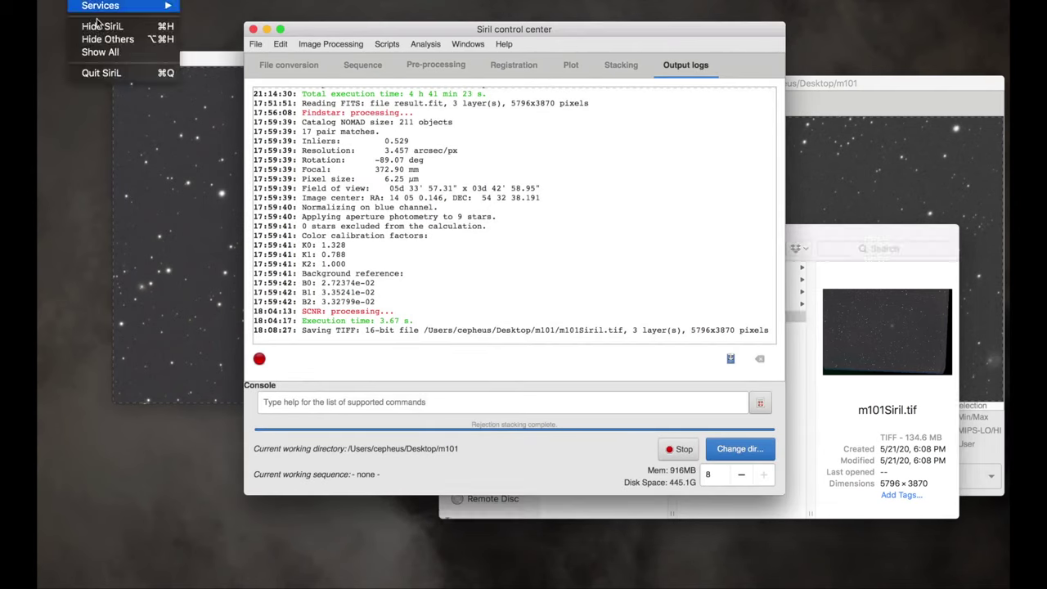
pyautogui.click(107, 73)
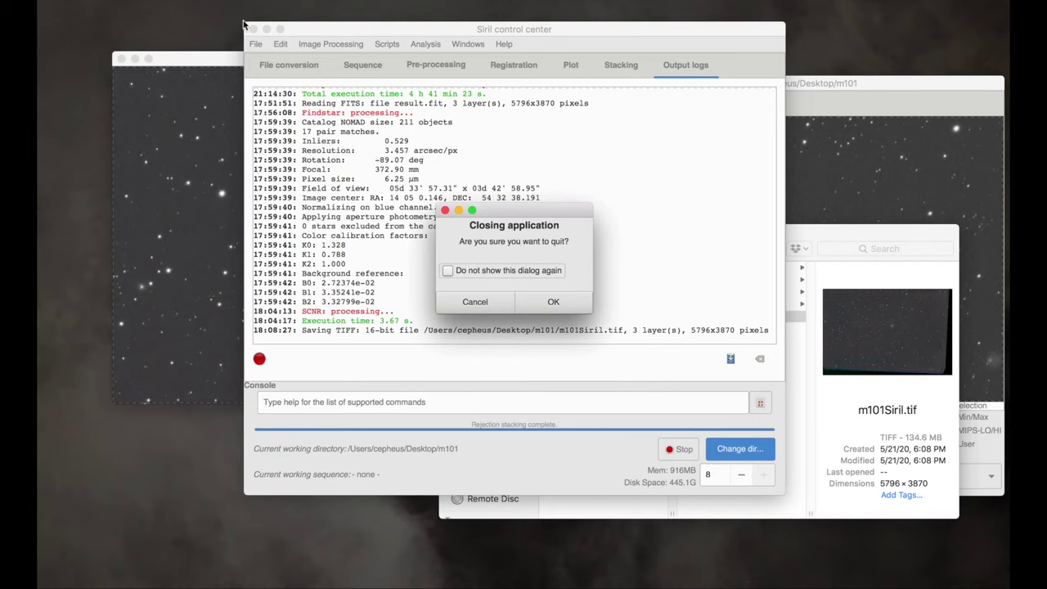
# Step: Confirm closing Siril, then open m101Siril.tif with GIMP from Finder
pyautogui.click(558, 299)
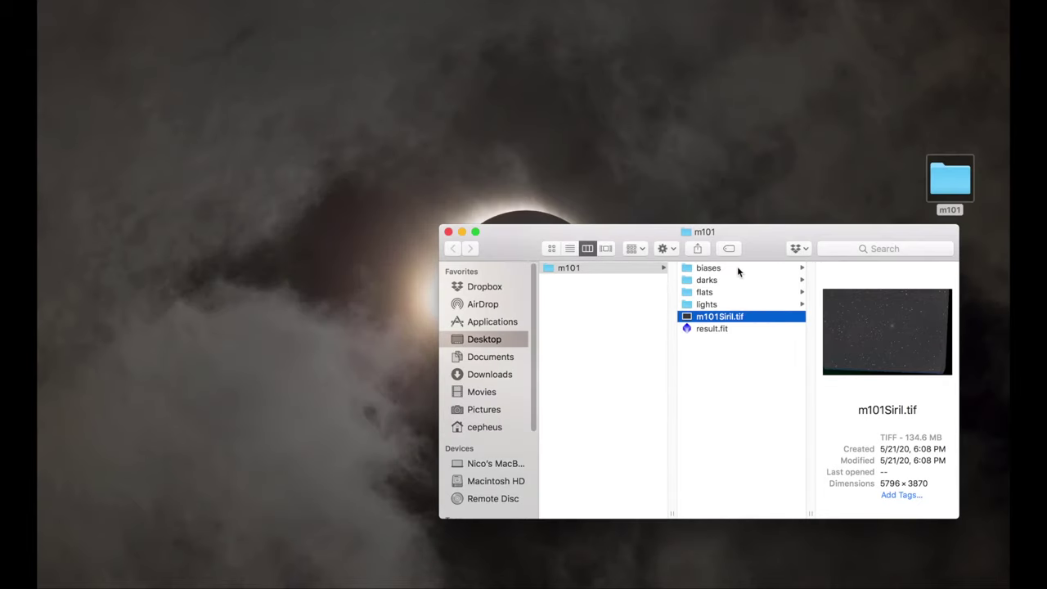
pyautogui.rightClick(722, 321)
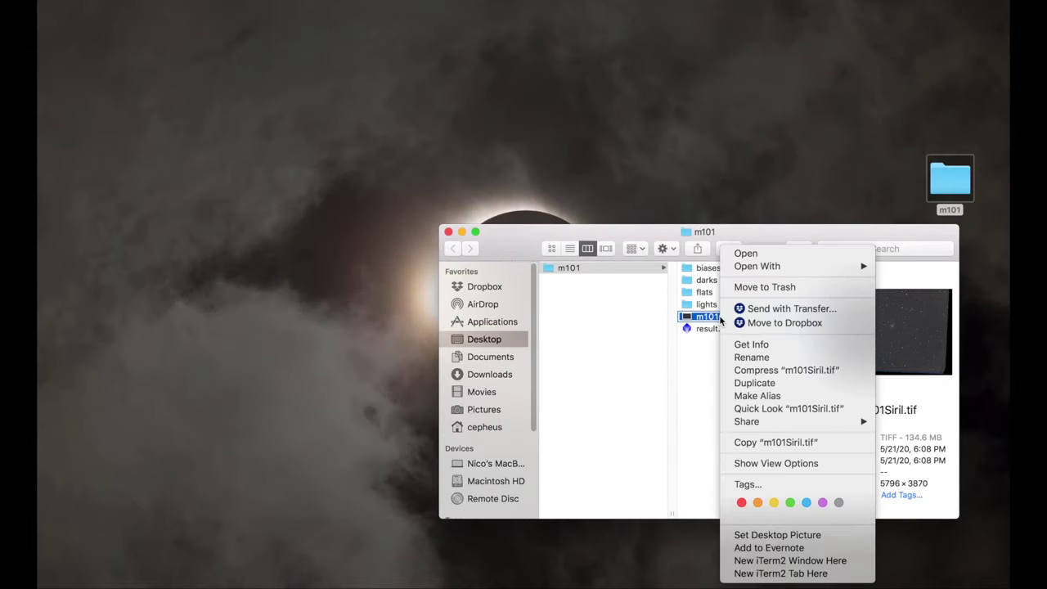
pyautogui.moveTo(757, 267)
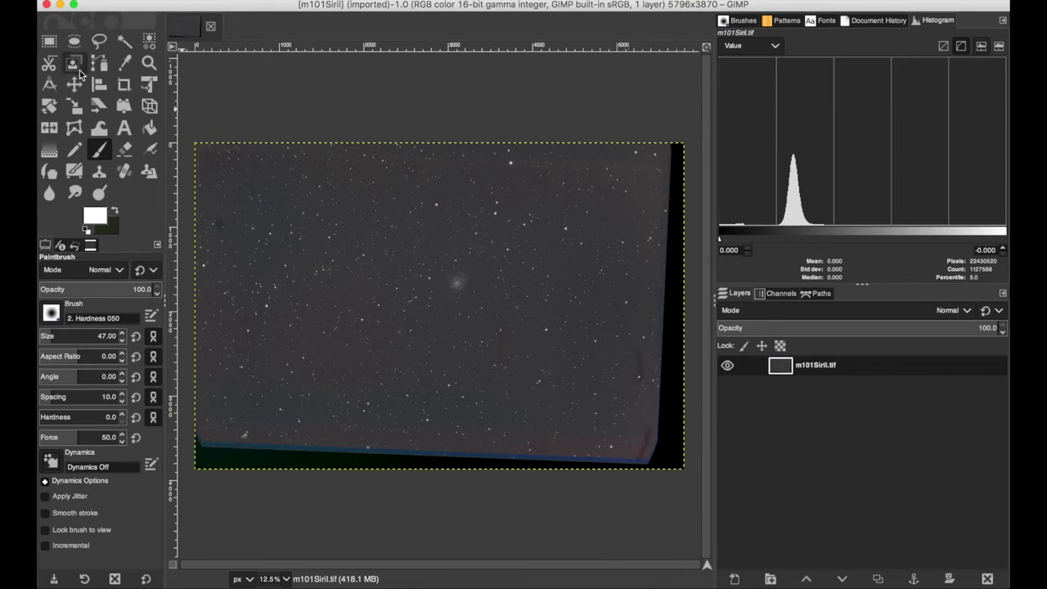
# Step: Draw and tighten a crop rectangle around M101, then apply the 2228×1568 crop
pyautogui.click(124, 85)
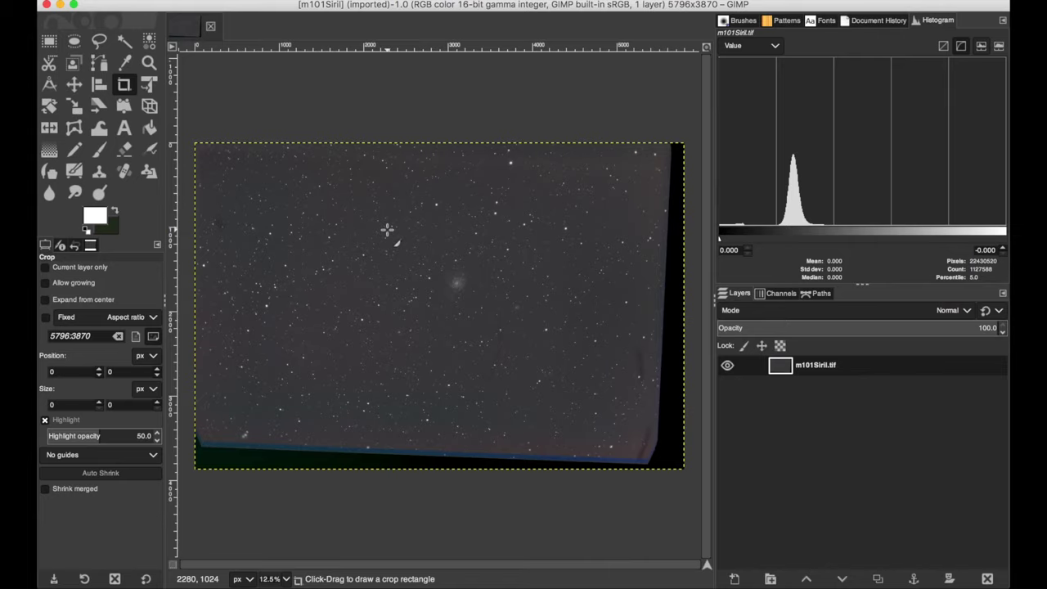
pyautogui.scroll(2, 387, 229)
pyautogui.scroll(1, 387, 230)
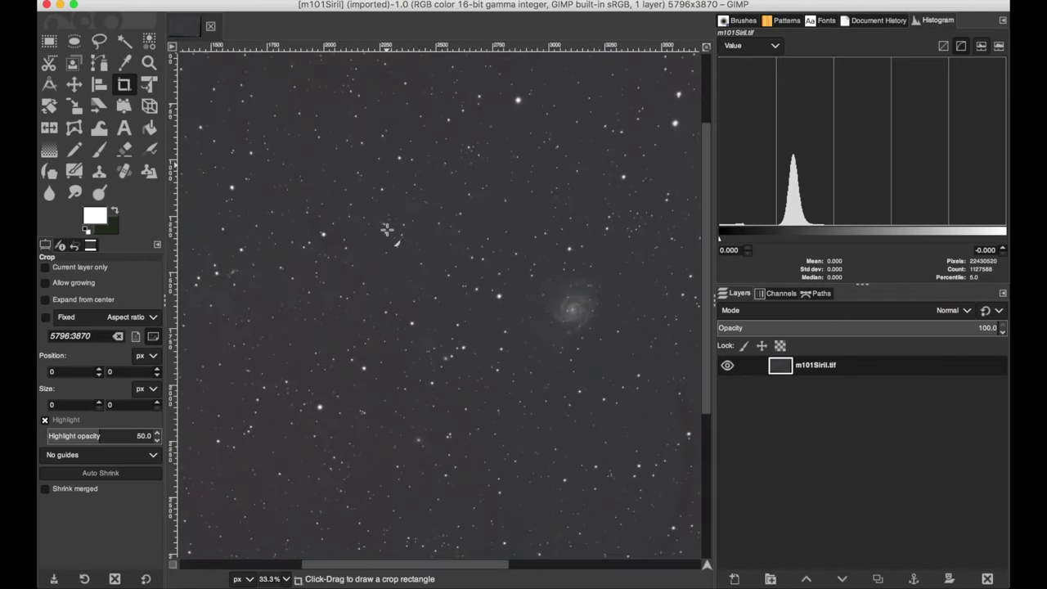
pyautogui.scroll(-1, 387, 230)
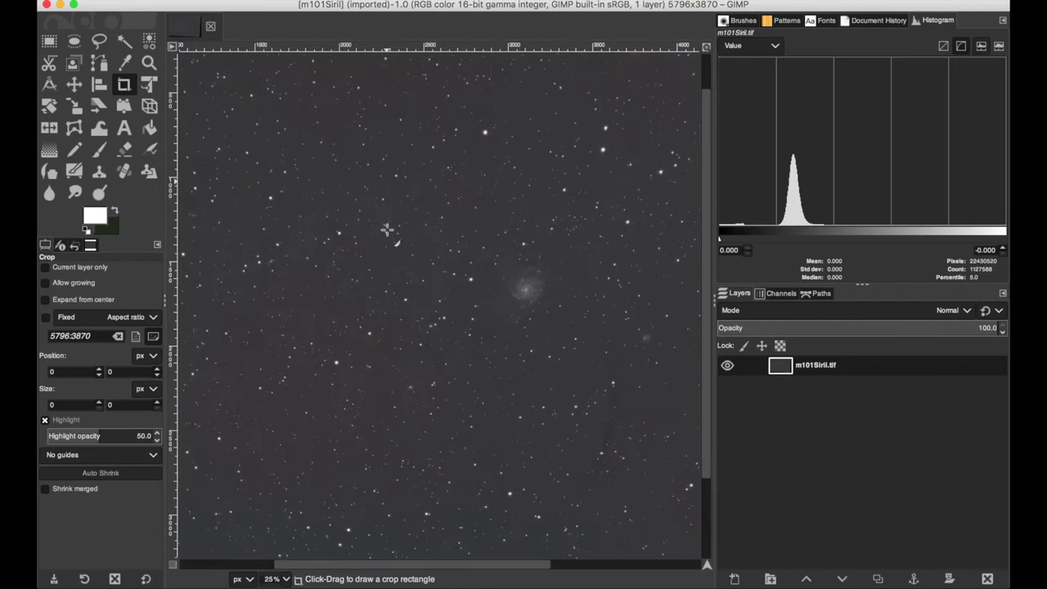
pyautogui.moveTo(386, 565)
pyautogui.mouseDown()
pyautogui.moveTo(459, 573)
pyautogui.moveTo(433, 563)
pyautogui.mouseUp()
pyautogui.moveTo(187, 117); pyautogui.dragTo(627, 467)
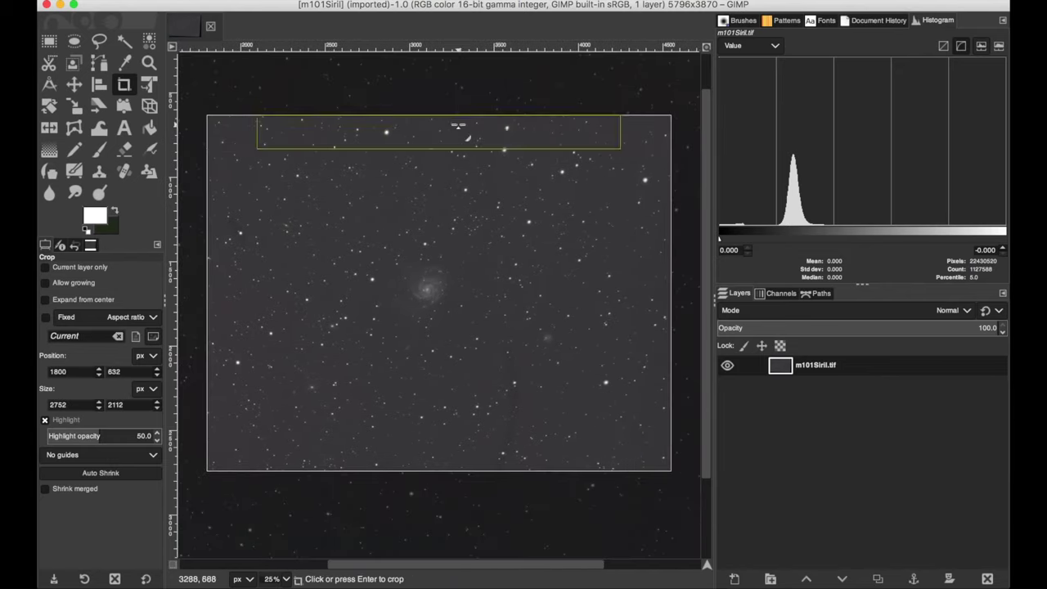
pyautogui.moveTo(258, 158); pyautogui.dragTo(617, 434)
pyautogui.moveTo(269, 175); pyautogui.dragTo(257, 175)
pyautogui.moveTo(607, 423); pyautogui.dragTo(610, 415)
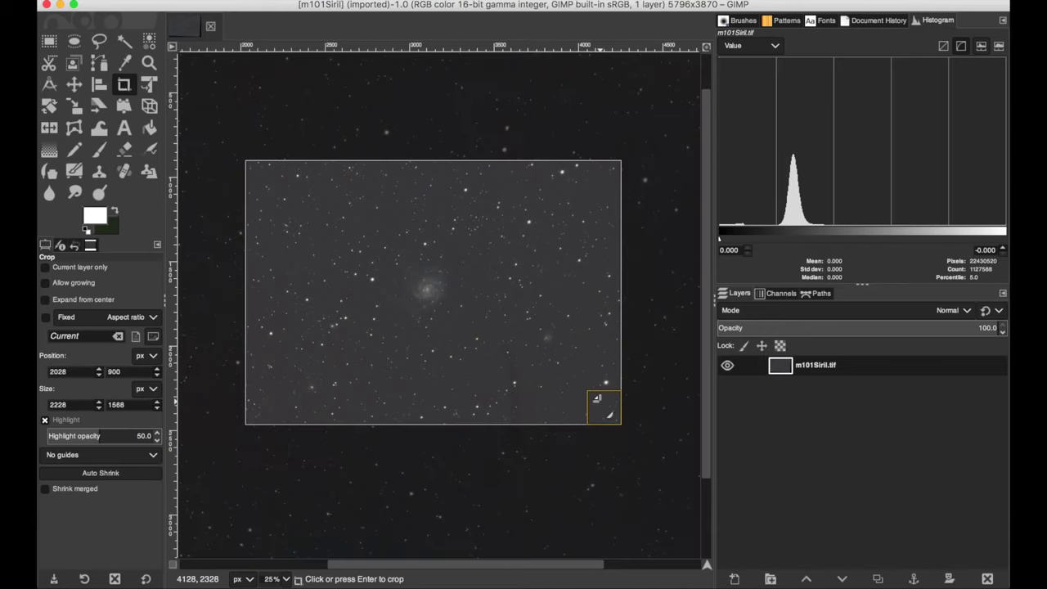
pyautogui.click(599, 400)
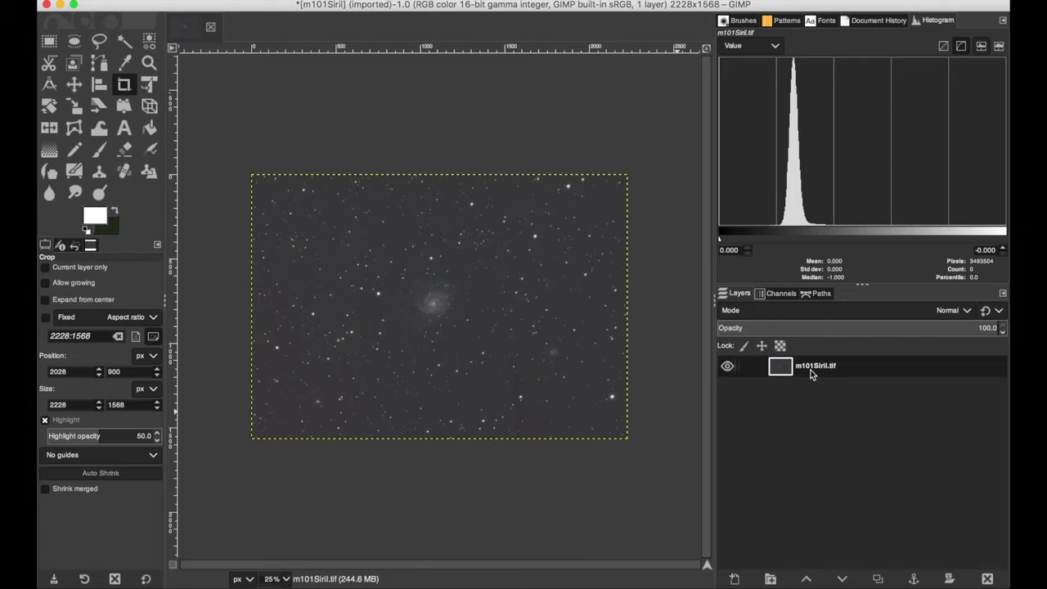
# Step: Duplicate the m101Siril.tif layer and rename the copy 'curves'
pyautogui.rightClick(858, 369)
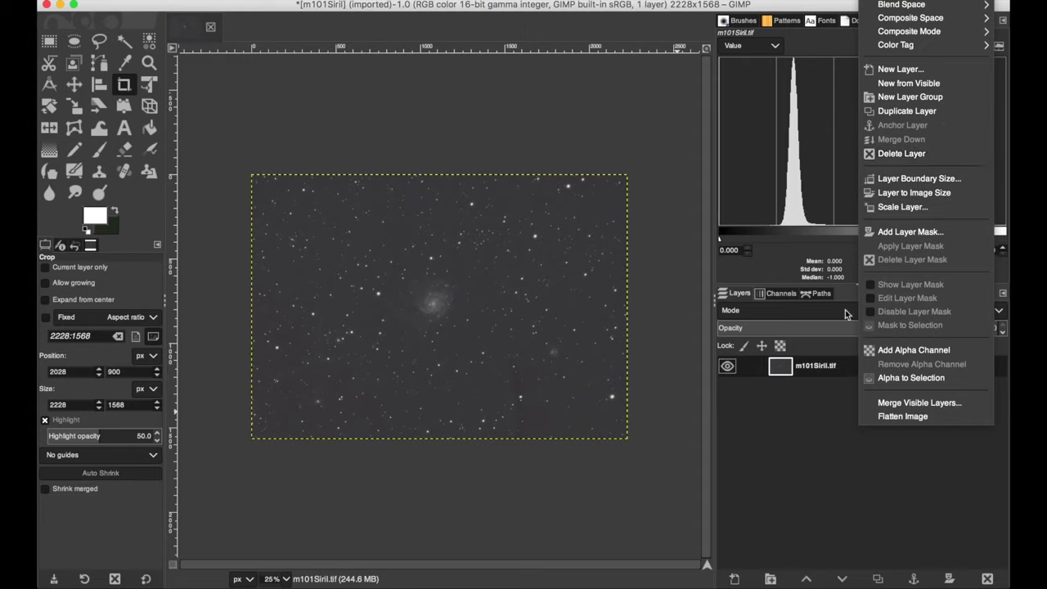
pyautogui.click(851, 365)
pyautogui.click(315, 1)
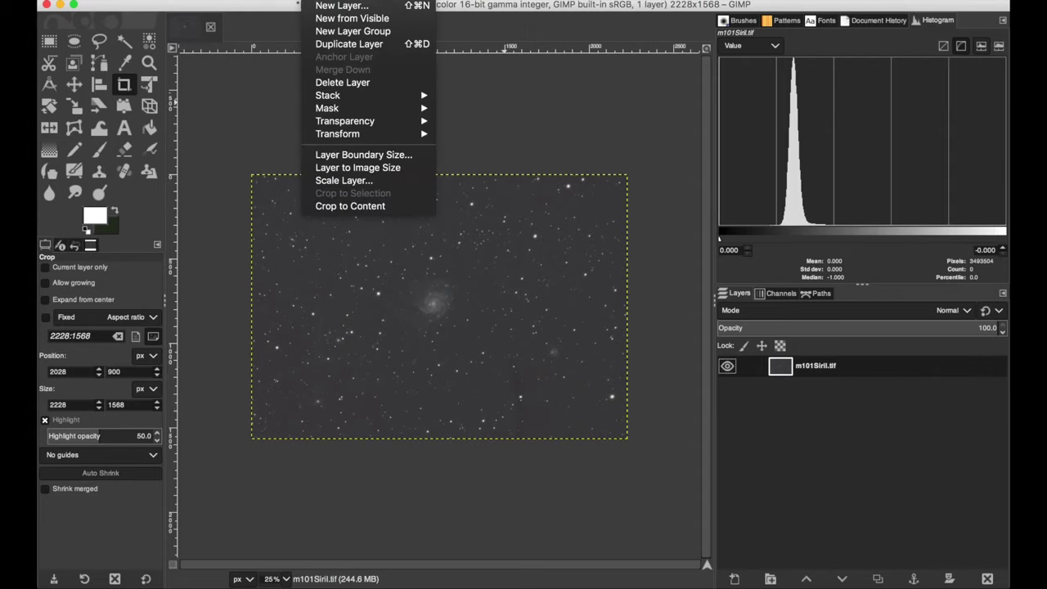
pyautogui.click(334, 44)
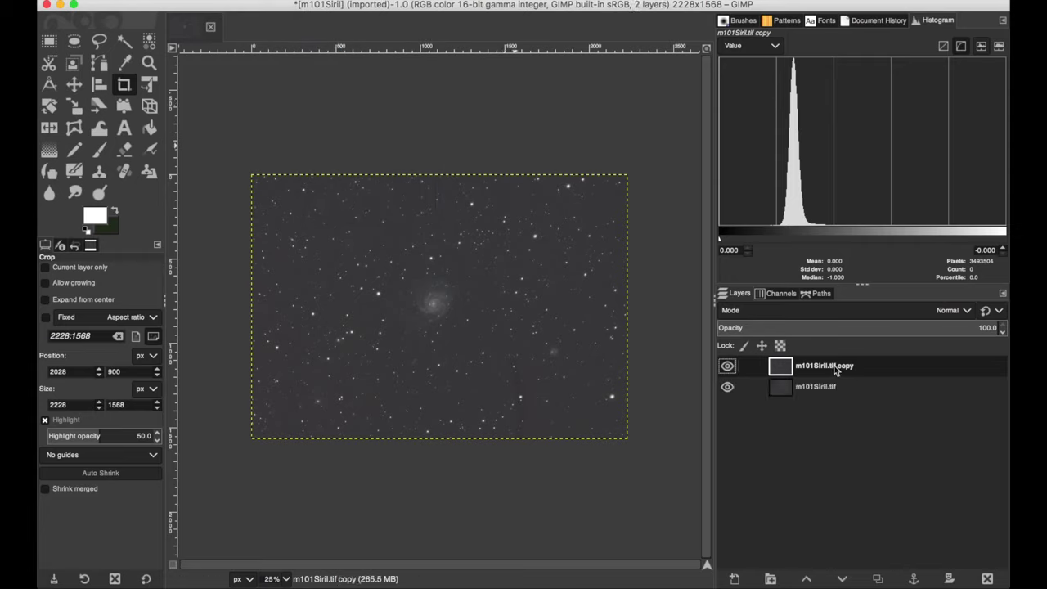
pyautogui.doubleClick(835, 366)
pyautogui.write('cut')
pyautogui.click(858, 386)
pyautogui.click(850, 368)
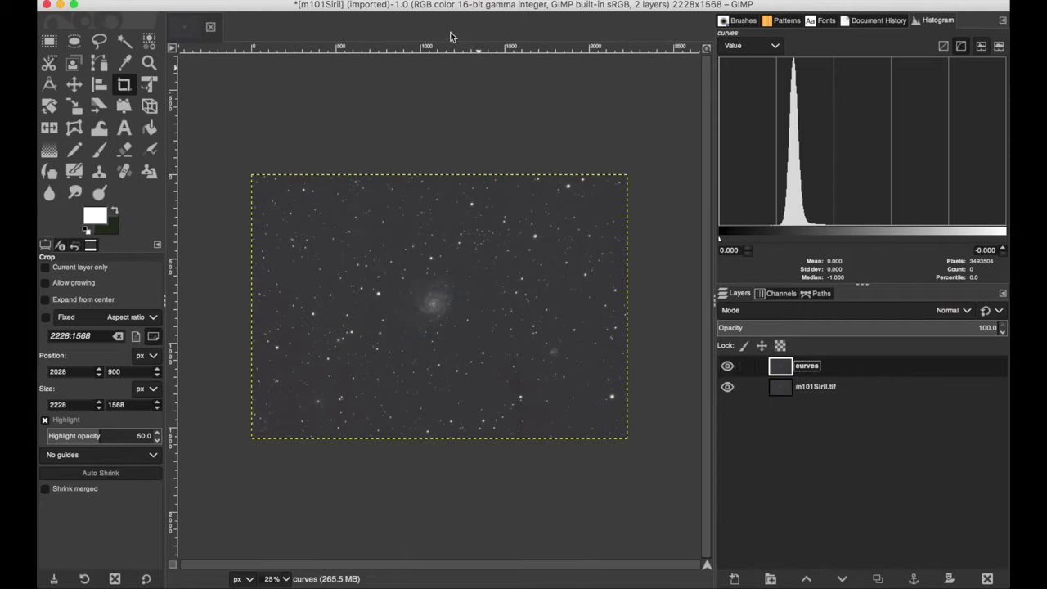
# Step: Apply a Curves adjustment moving the black point to about input 10.31
pyautogui.click(360, 0)
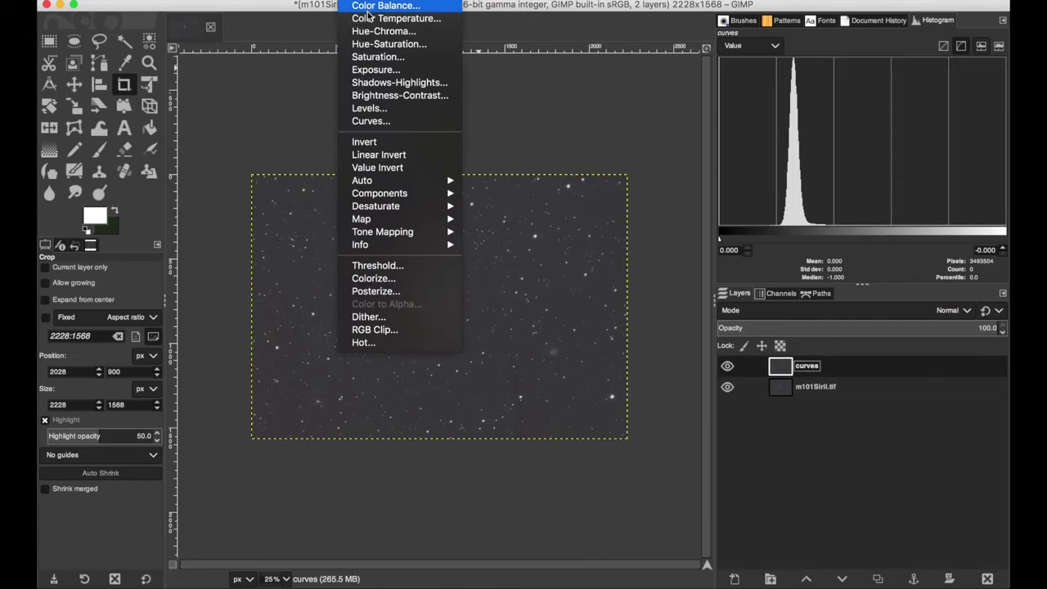
pyautogui.click(366, 121)
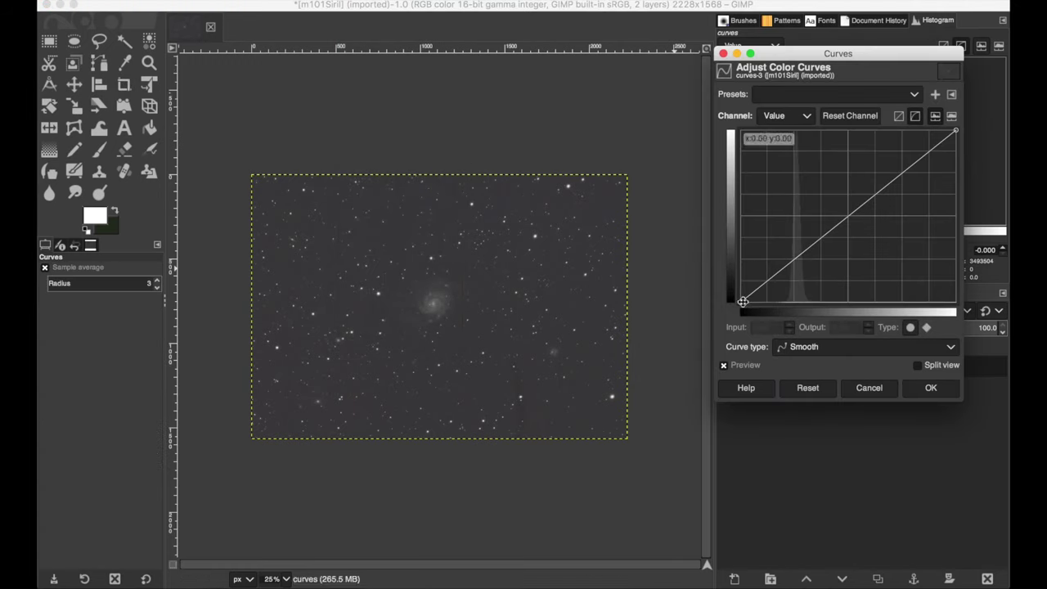
pyautogui.moveTo(745, 301); pyautogui.dragTo(758, 302)
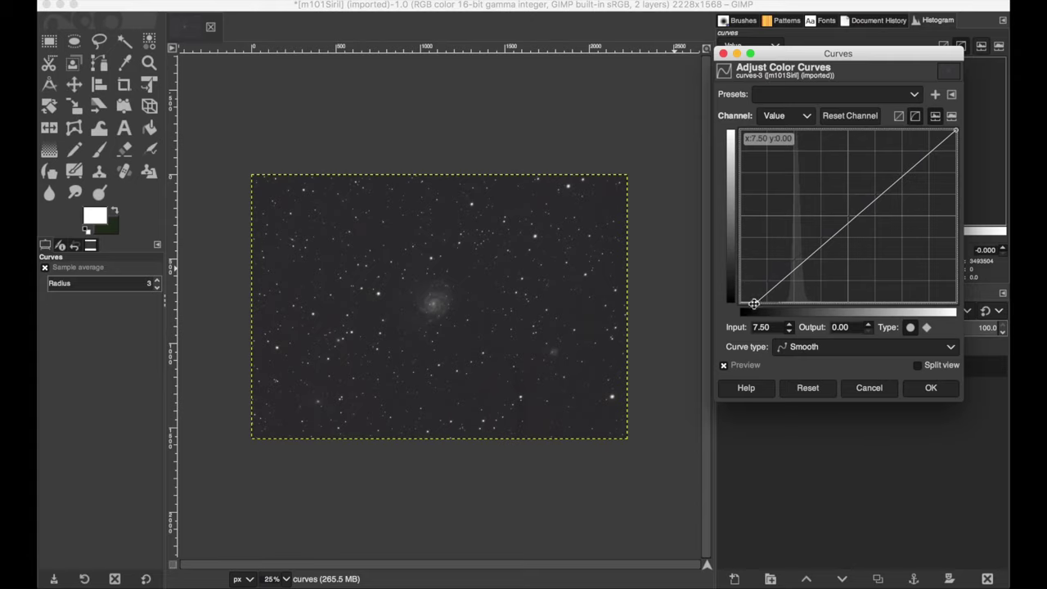
pyautogui.moveTo(756, 303)
pyautogui.mouseDown()
pyautogui.moveTo(742, 303)
pyautogui.moveTo(763, 307)
pyautogui.mouseUp()
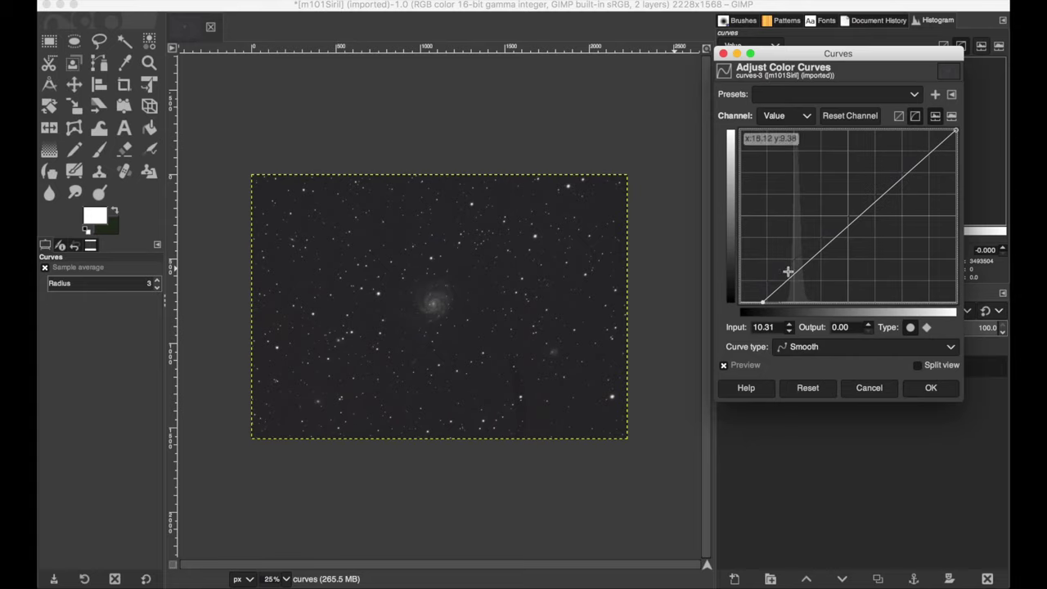
pyautogui.click(927, 388)
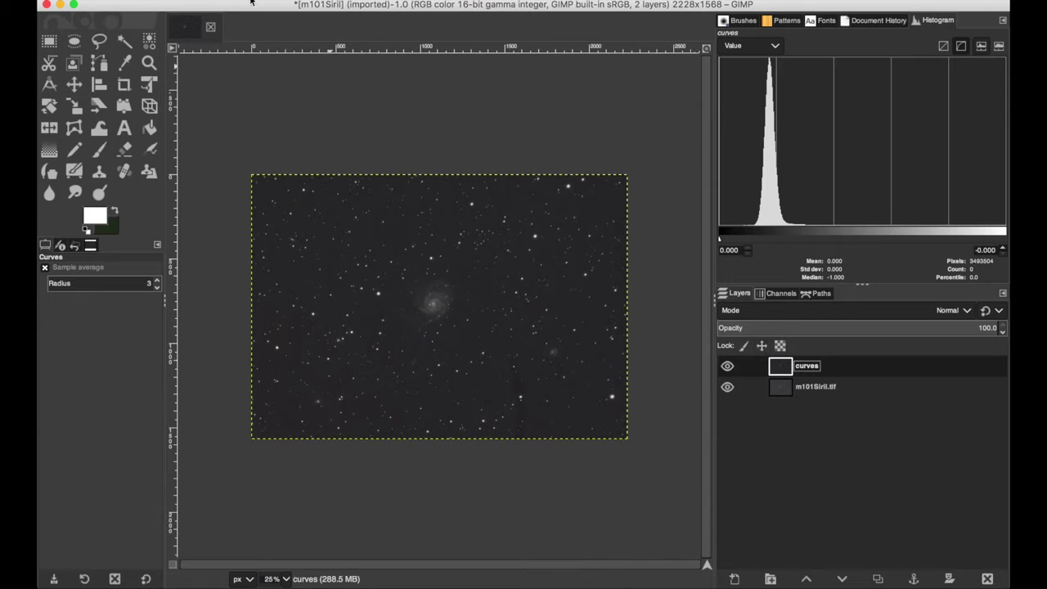
# Step: Apply a second Curves pass with shadow points near 10.00→8.25 and 20.62→21.09
pyautogui.click(360, 1)
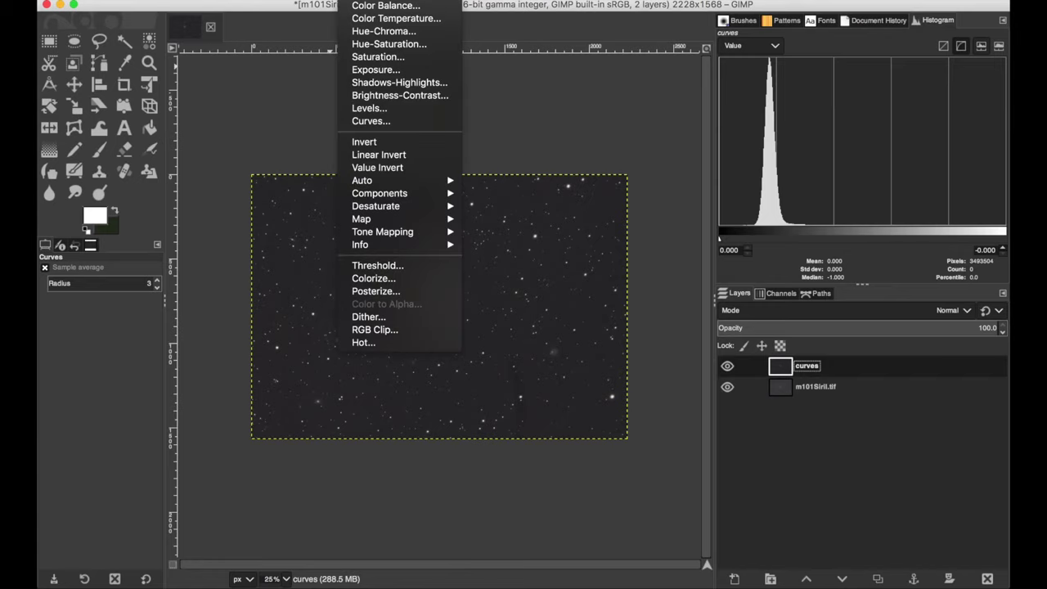
pyautogui.click(371, 121)
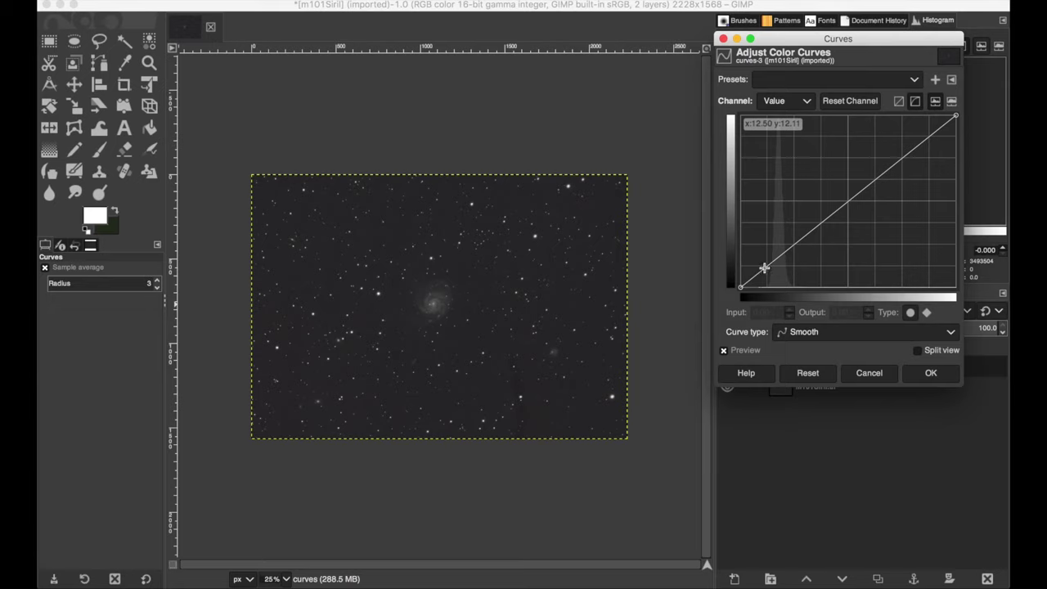
pyautogui.click(760, 272)
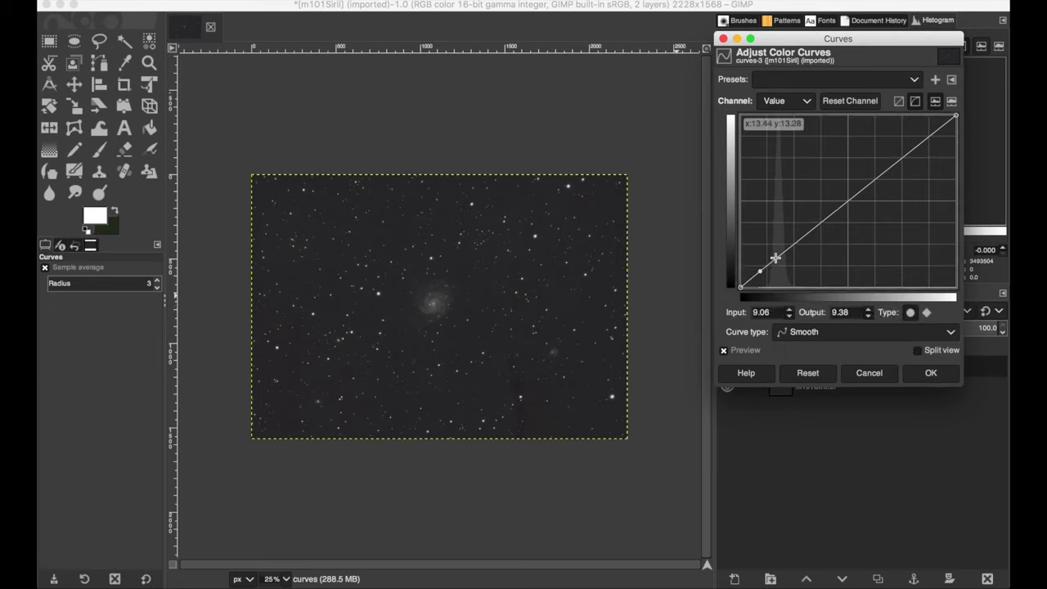
pyautogui.moveTo(760, 271); pyautogui.dragTo(763, 274)
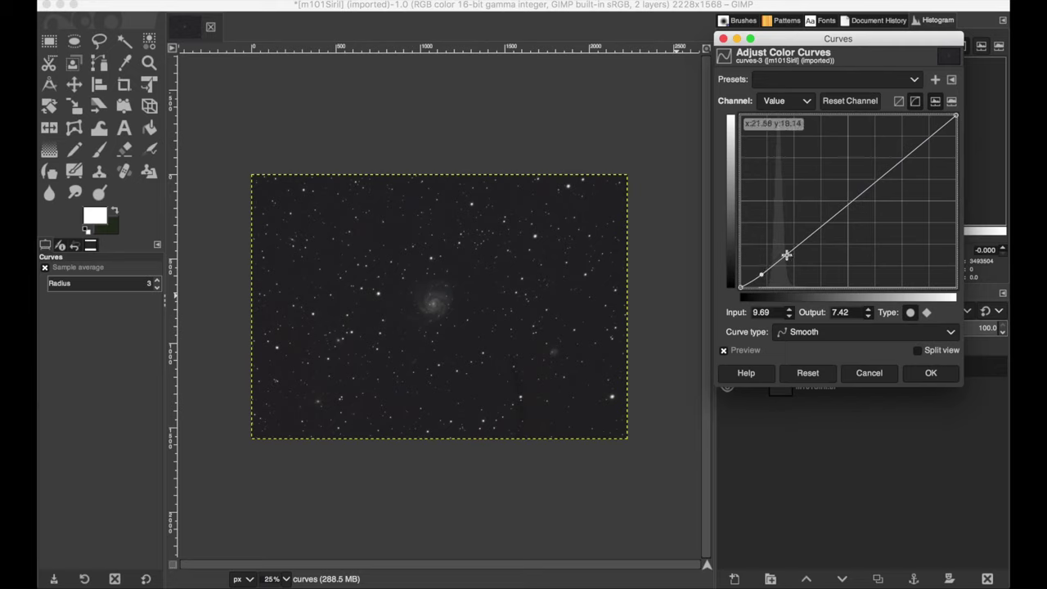
pyautogui.moveTo(787, 254); pyautogui.dragTo(785, 253)
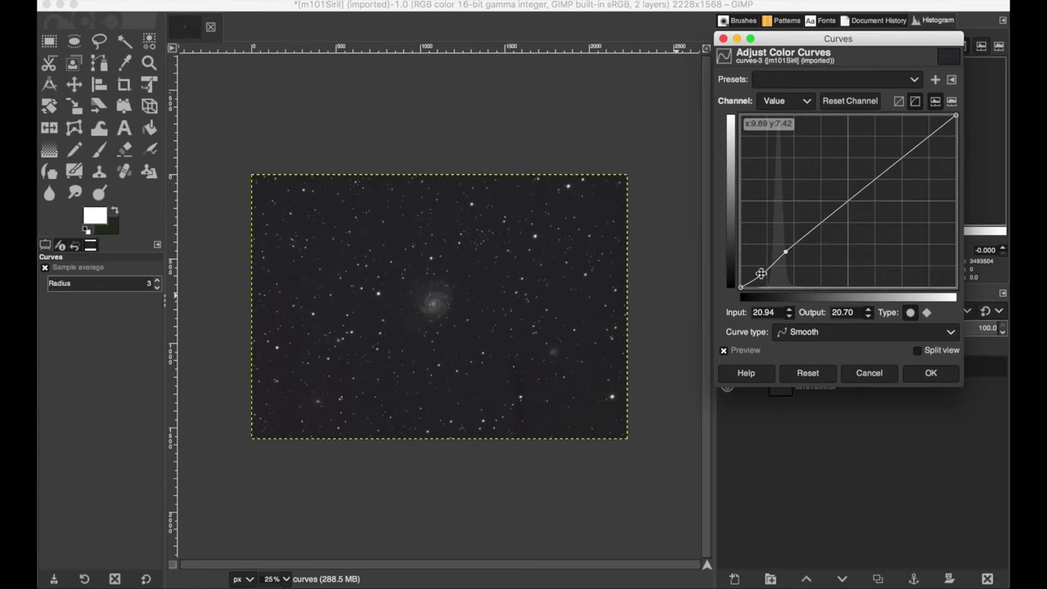
pyautogui.moveTo(762, 277); pyautogui.dragTo(783, 250)
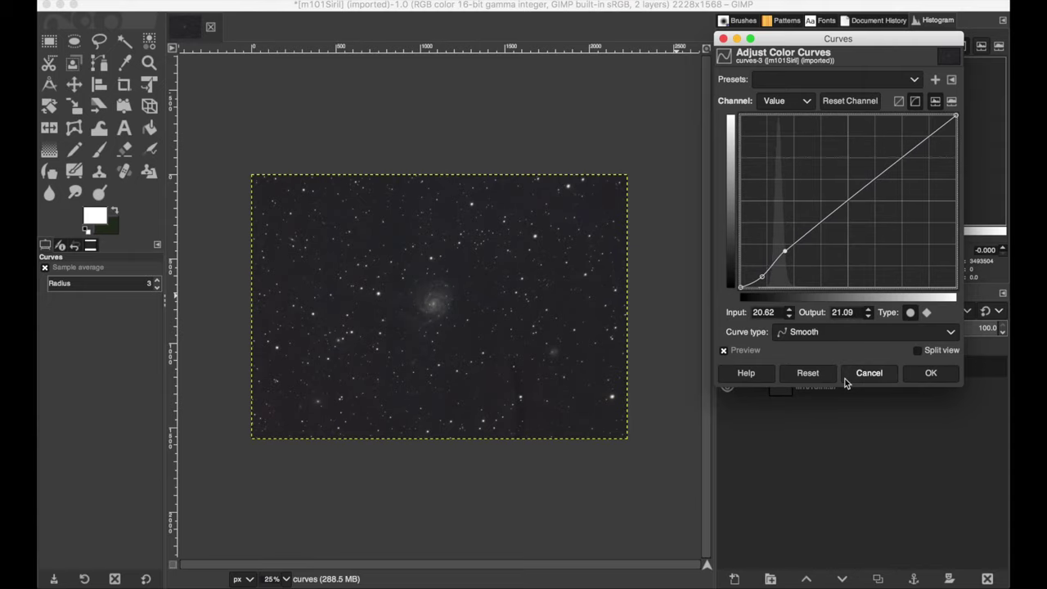
pyautogui.click(929, 376)
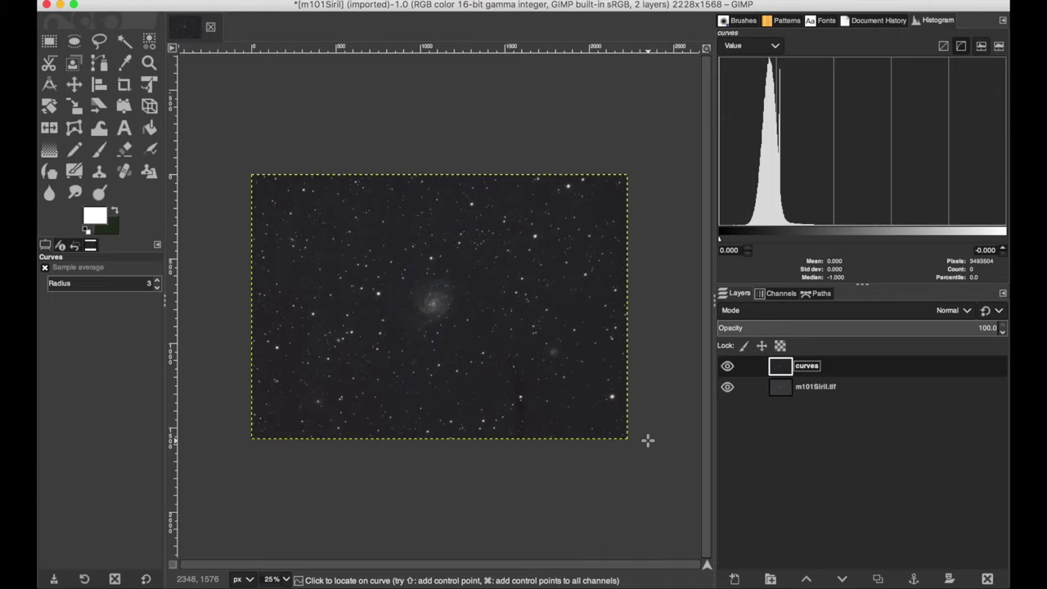
# Step: Duplicate the curves layer and rename the copy 'saturation'
pyautogui.rightClick(855, 370)
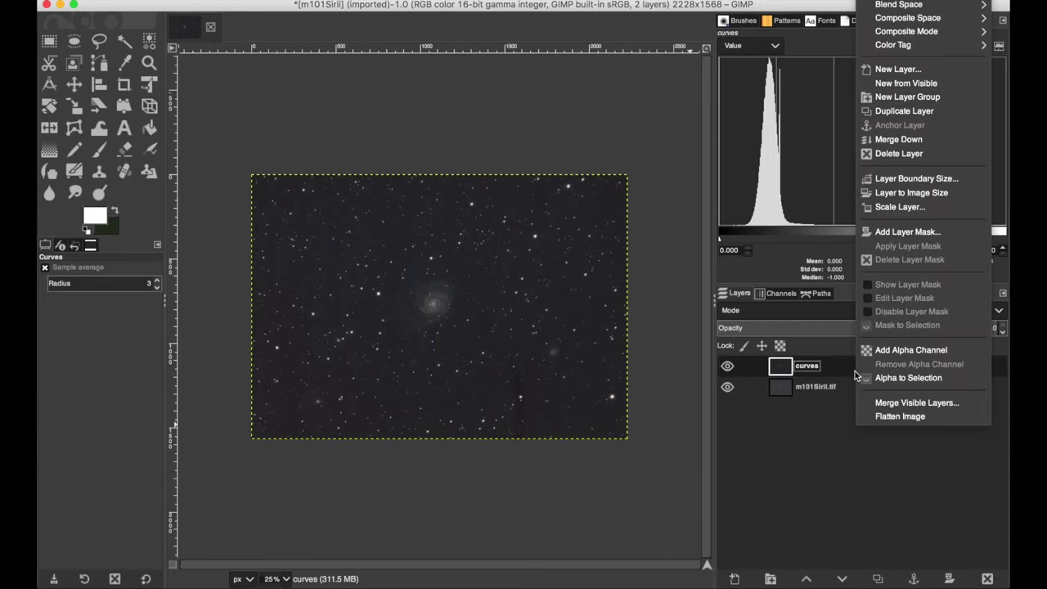
pyautogui.click(906, 113)
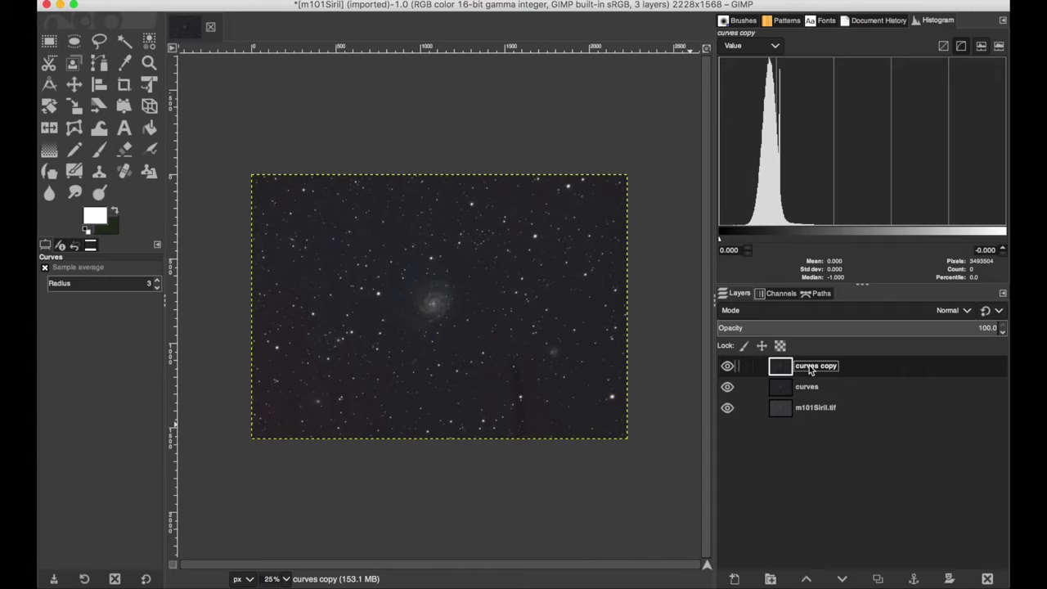
pyautogui.doubleClick(810, 369)
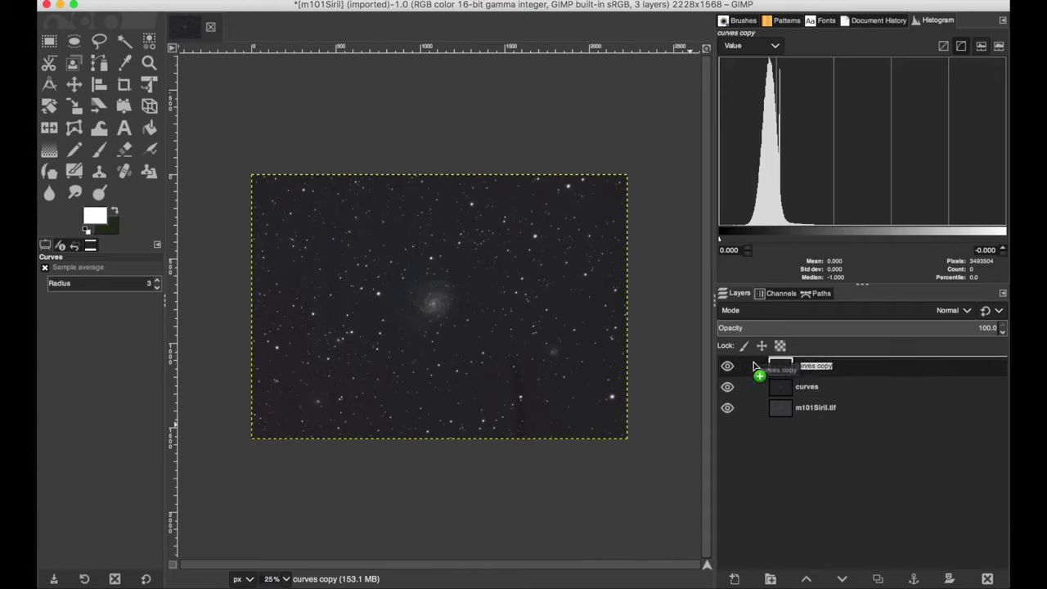
pyautogui.write('saturation')
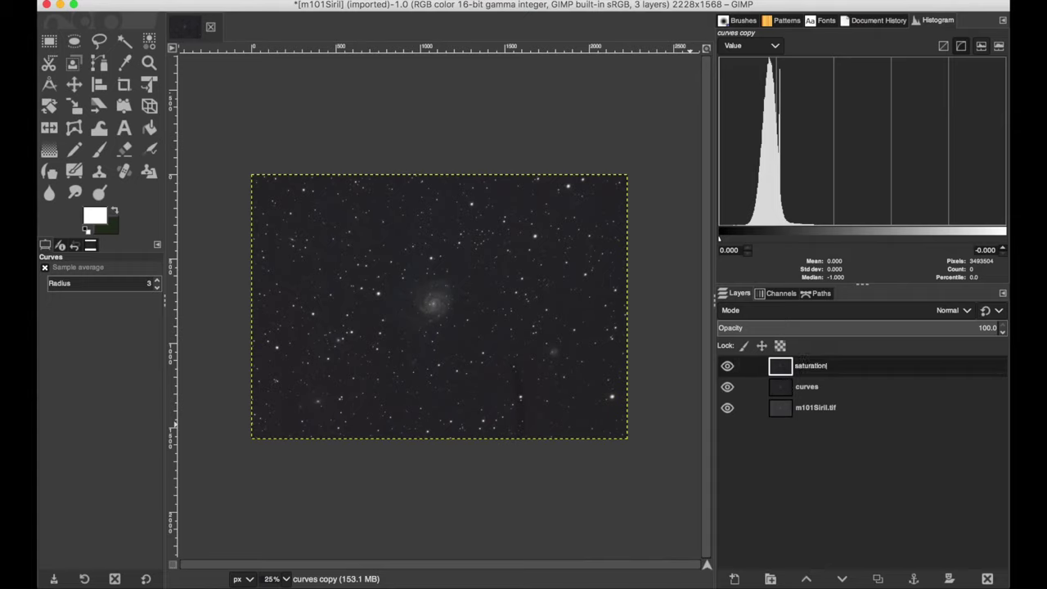
pyautogui.press('Return')
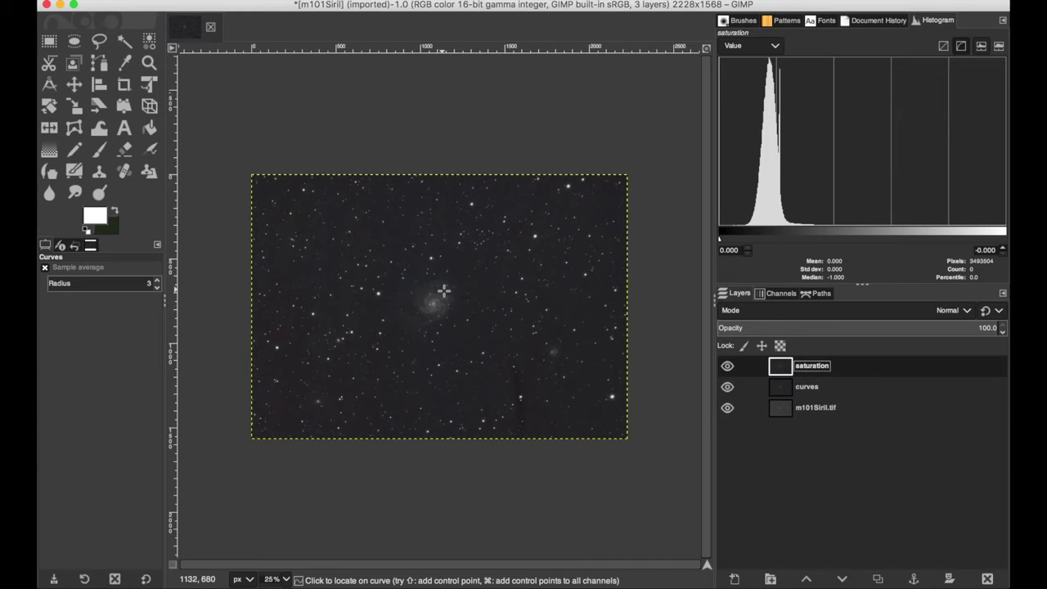
# Step: Zoom in and apply Hue-Saturation with Master saturation at 100.0 to the saturation layer
pyautogui.keyDown('ctrl'); pyautogui.scroll(1, 446, 296); pyautogui.keyUp('ctrl')
pyautogui.keyDown('ctrl'); pyautogui.scroll(3, 446, 296); pyautogui.keyUp('ctrl')
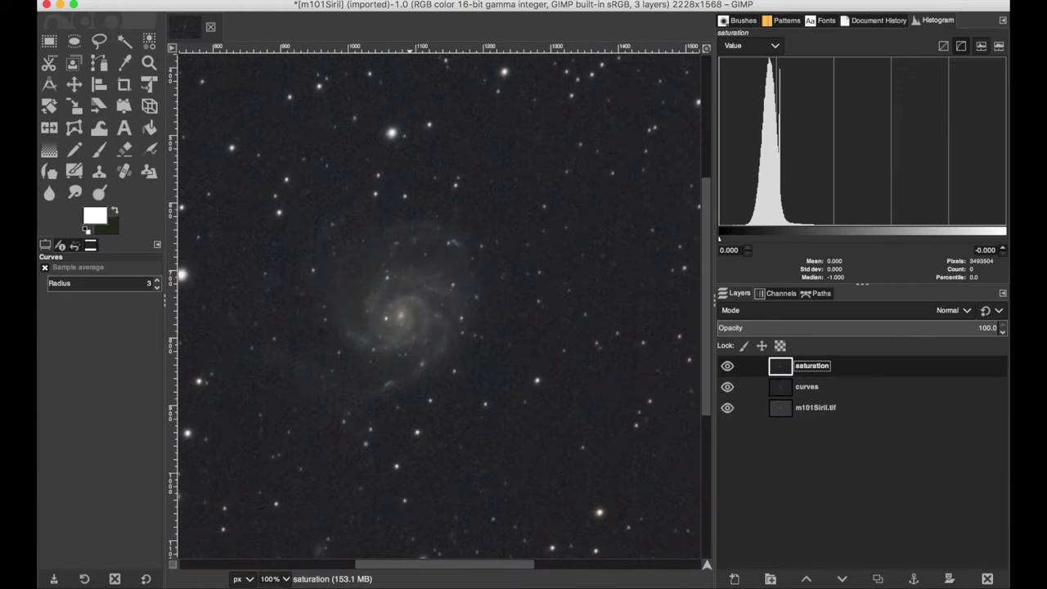
pyautogui.click(360, 0)
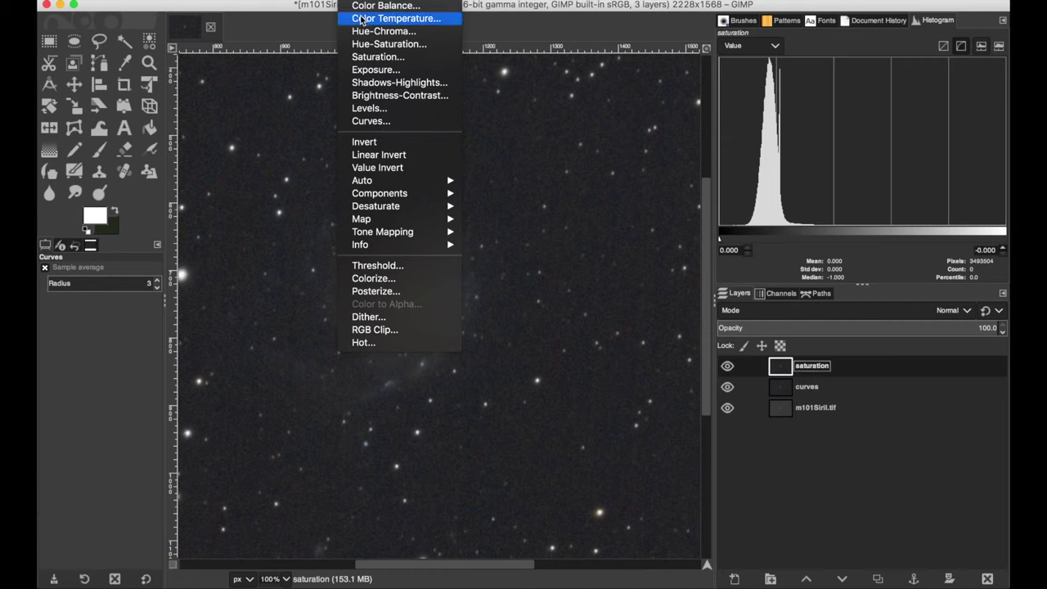
pyautogui.click(362, 44)
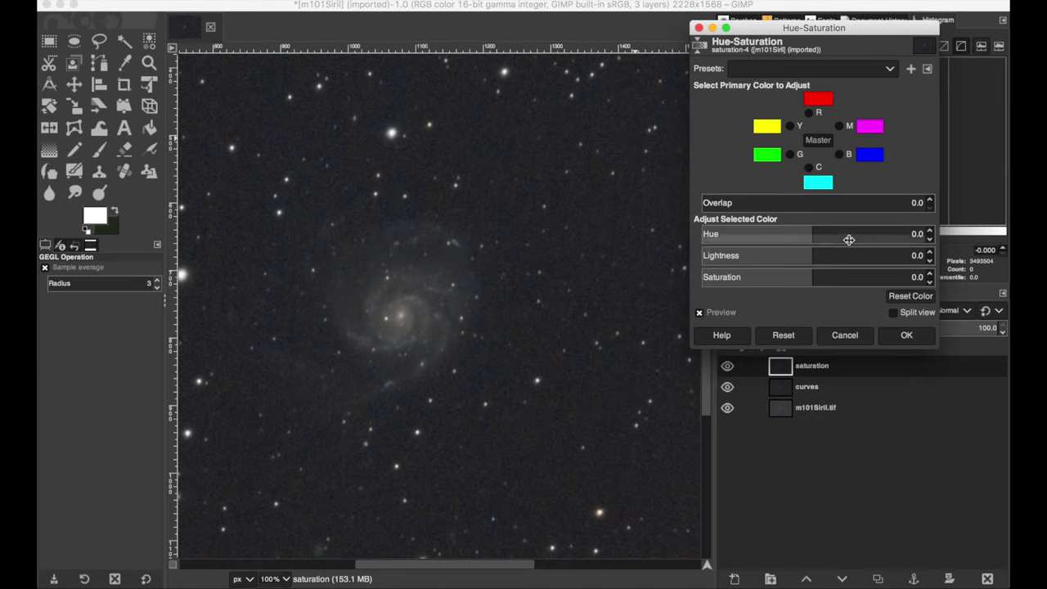
pyautogui.click(811, 278)
pyautogui.moveTo(811, 278); pyautogui.dragTo(862, 277)
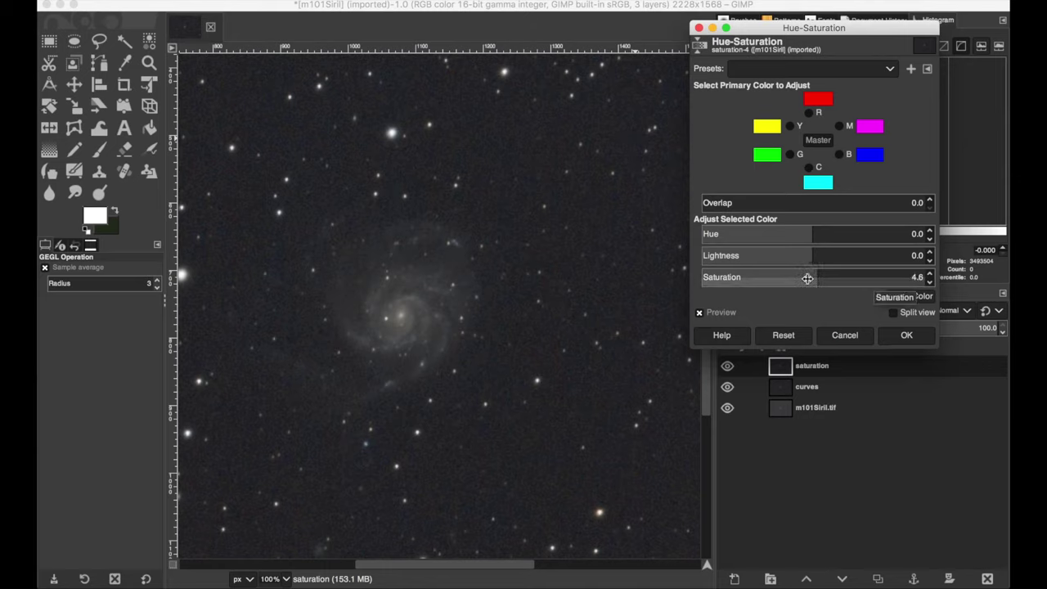
pyautogui.moveTo(813, 278); pyautogui.dragTo(921, 277)
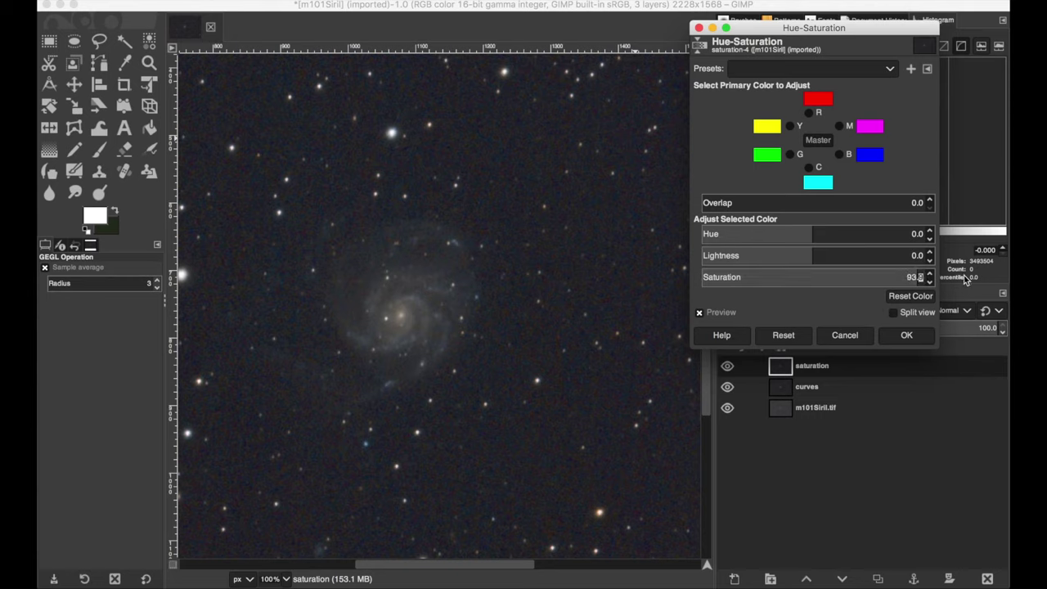
pyautogui.click(925, 275)
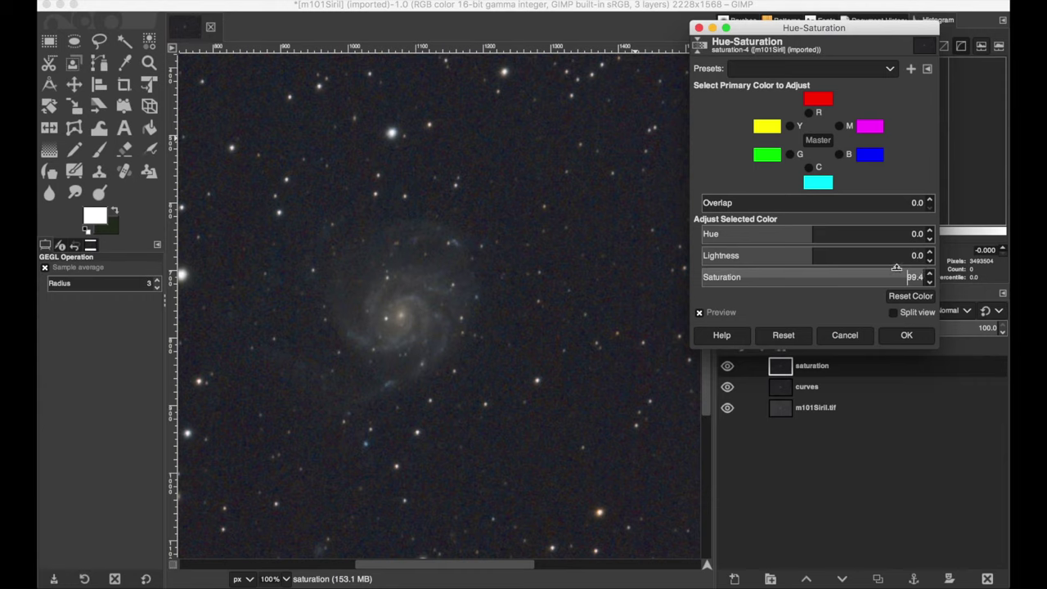
pyautogui.click(929, 275)
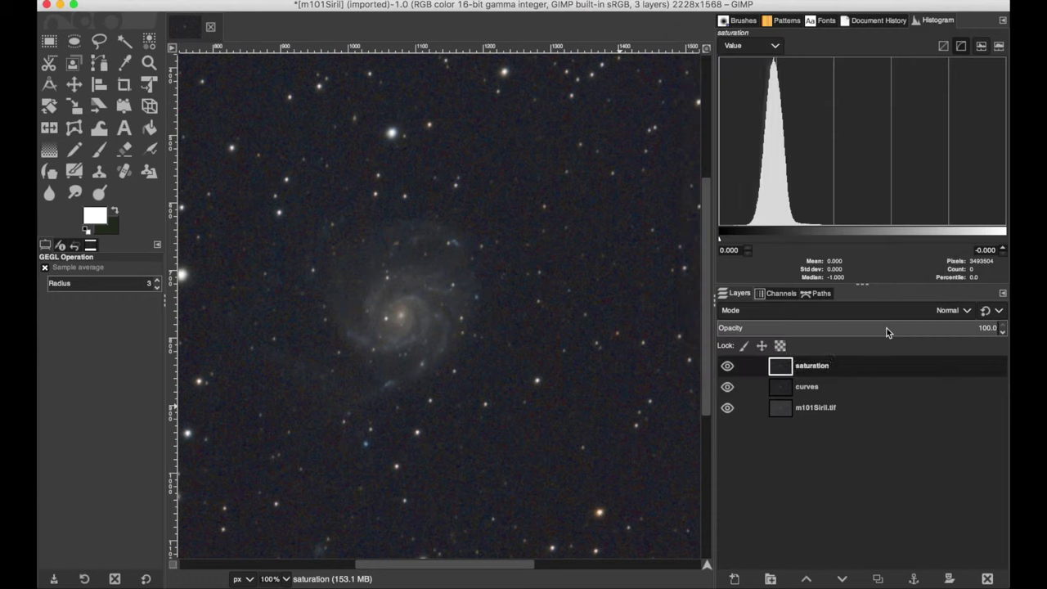
pyautogui.click(900, 334)
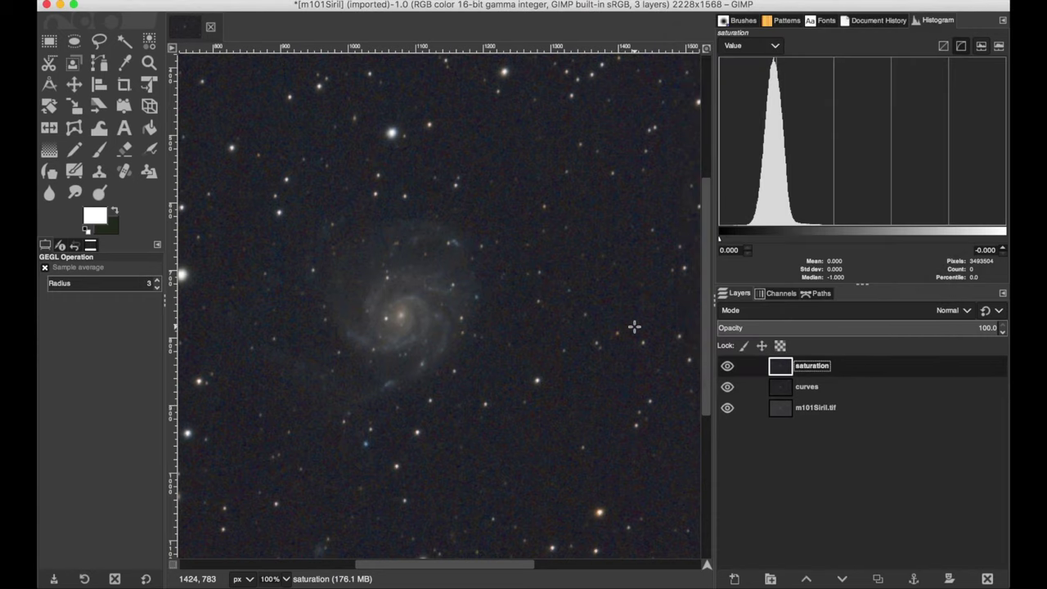
# Step: Fit the image in the window, duplicate the saturation layer and rename the copy 'mask'
pyautogui.hotkey('shift', 'ctrl', 'j')
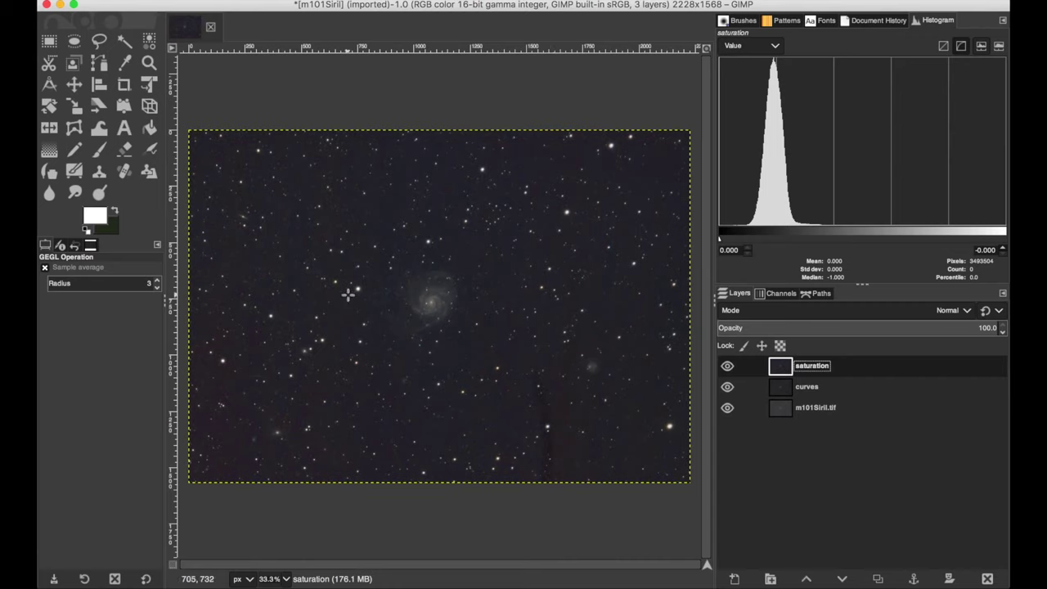
pyautogui.rightClick(844, 367)
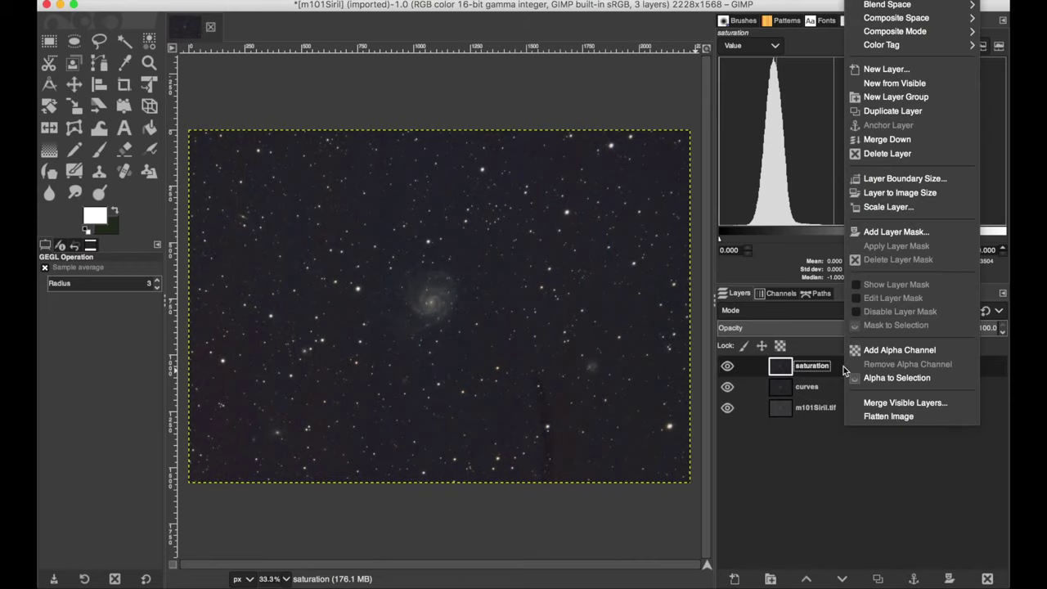
pyautogui.click(899, 111)
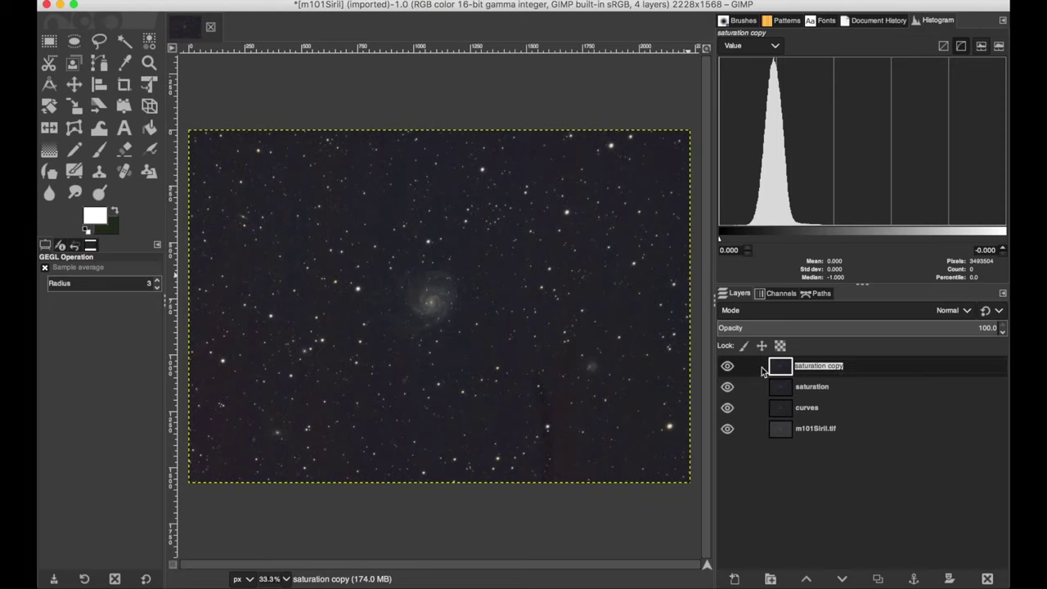
pyautogui.write('mask')
pyautogui.click(824, 367)
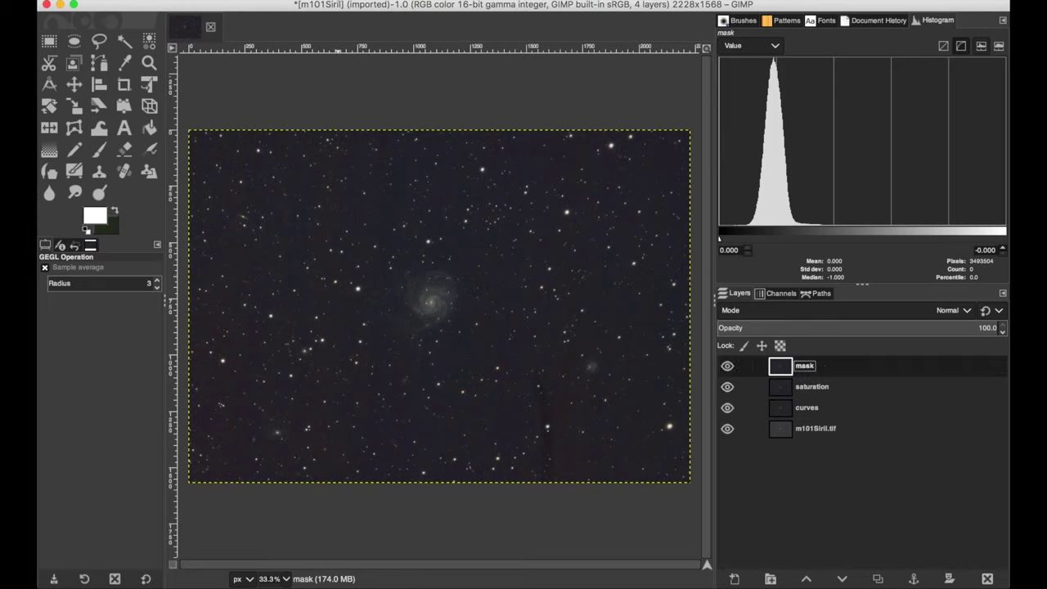
# Step: Desaturate the mask layer with Mono Mixer using the default 0.333 channel multipliers
pyautogui.click(364, 0)
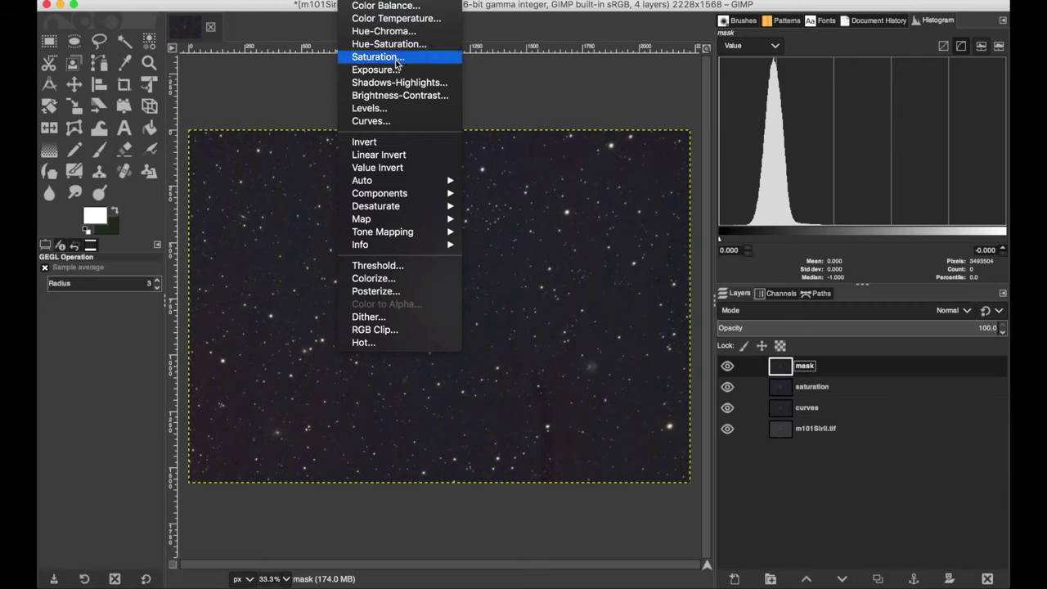
pyautogui.moveTo(415, 234)
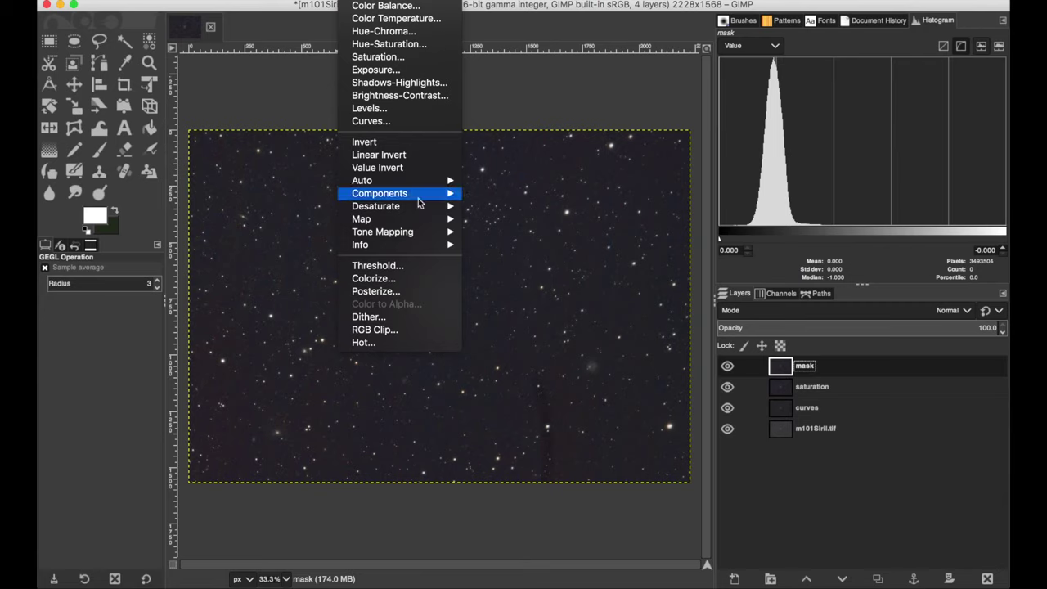
pyautogui.moveTo(418, 208)
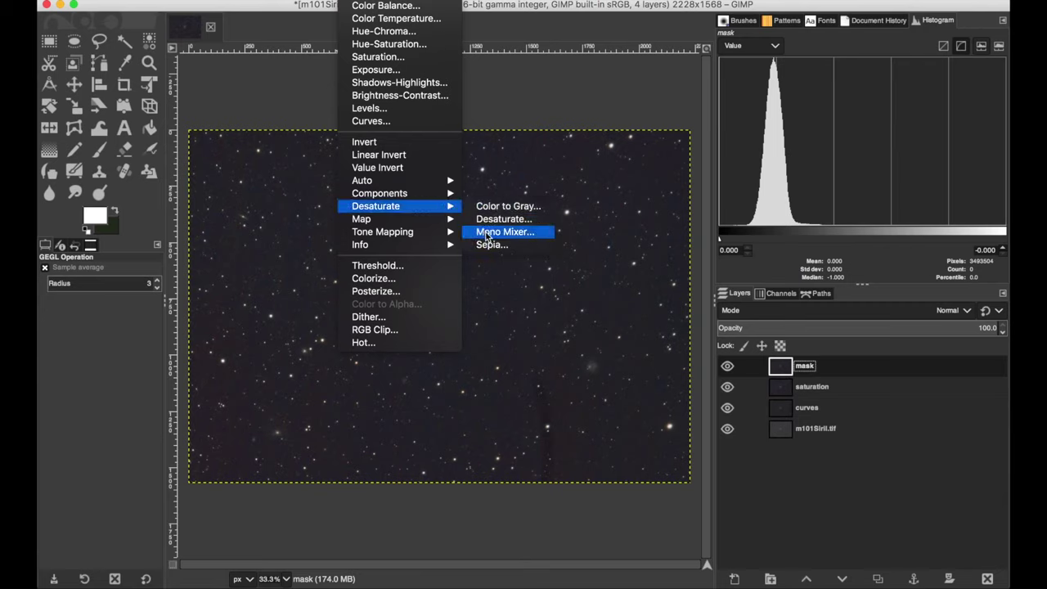
pyautogui.click(491, 232)
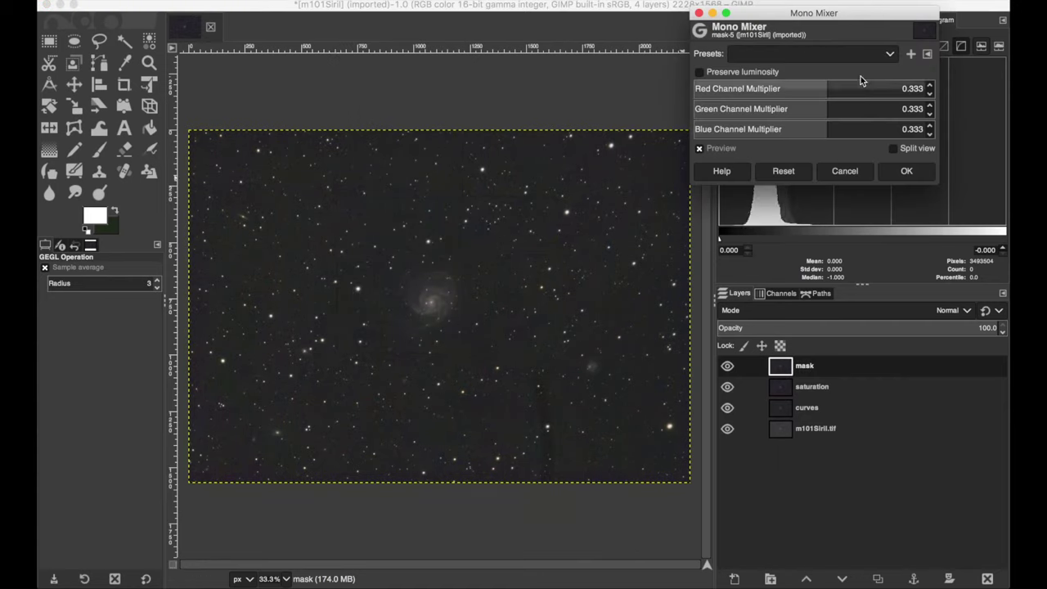
pyautogui.click(905, 171)
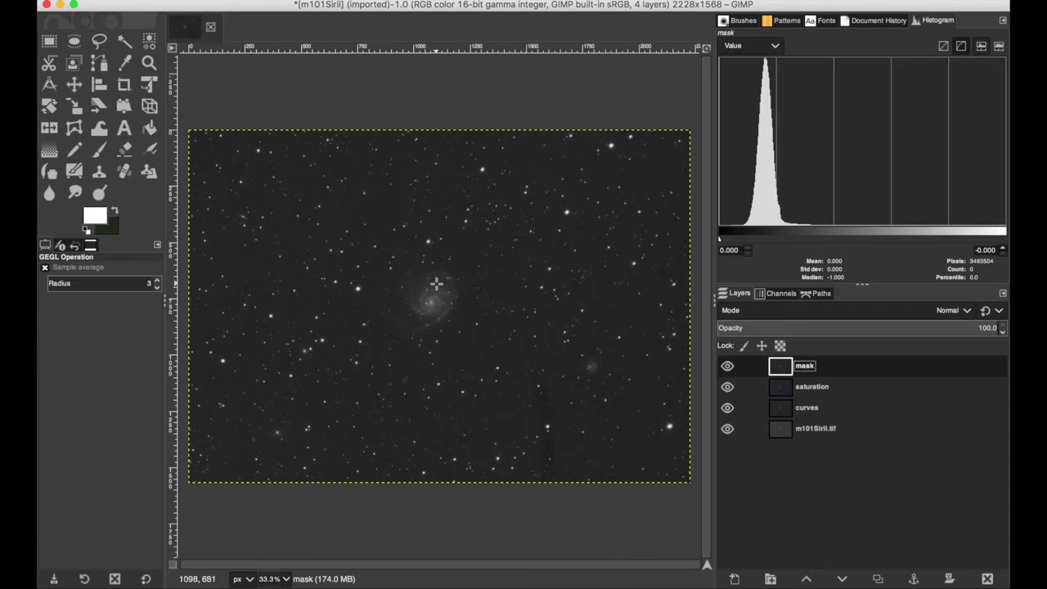
# Step: Apply Levels to the mask layer with black input about 18.13 and gamma 2.20
pyautogui.click(360, 0)
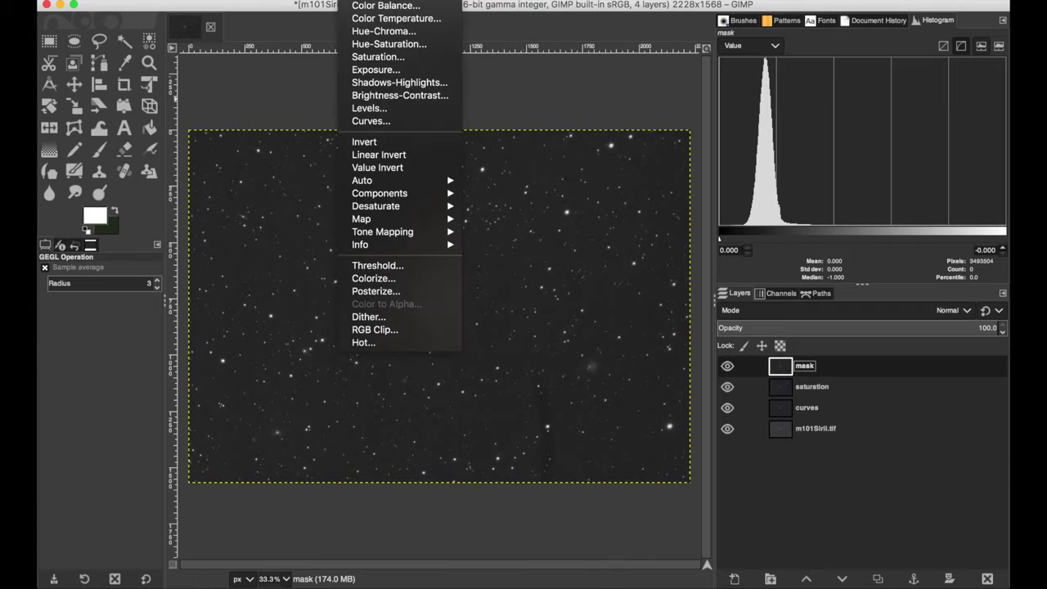
pyautogui.click(375, 111)
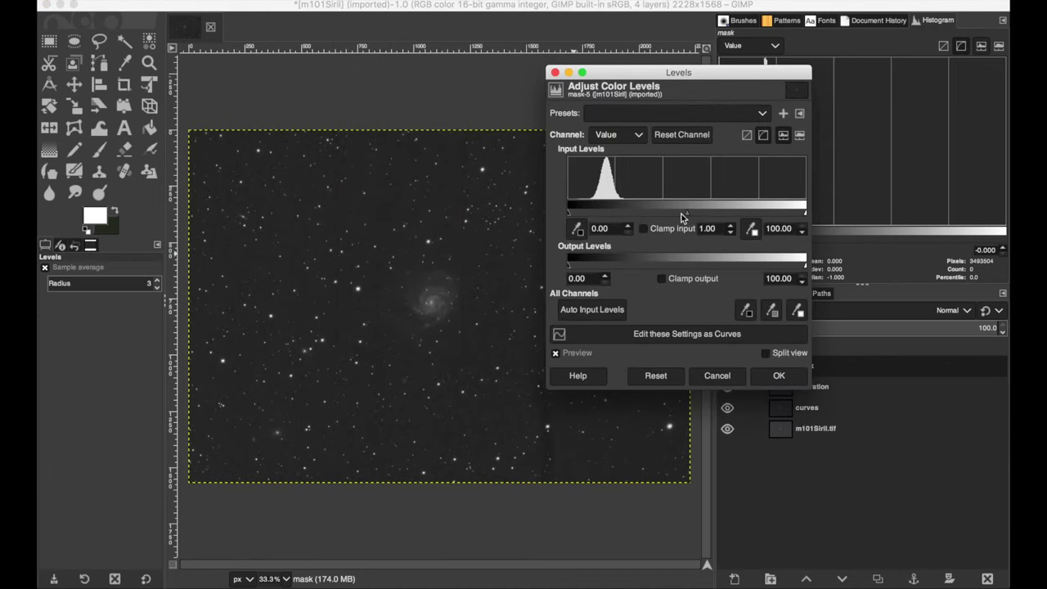
pyautogui.moveTo(686, 216); pyautogui.dragTo(653, 213)
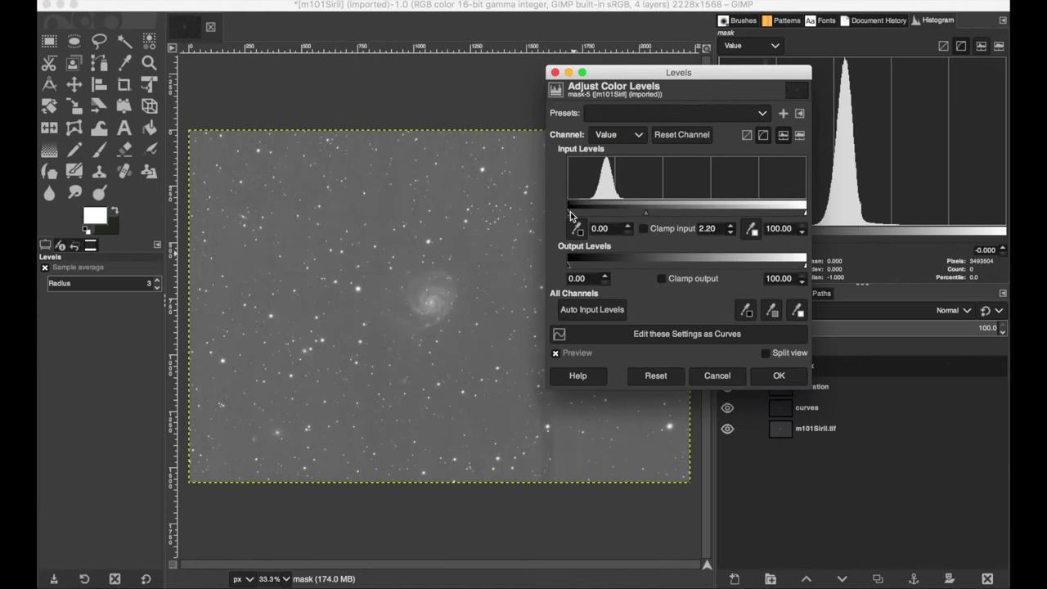
pyautogui.moveTo(570, 212); pyautogui.dragTo(610, 214)
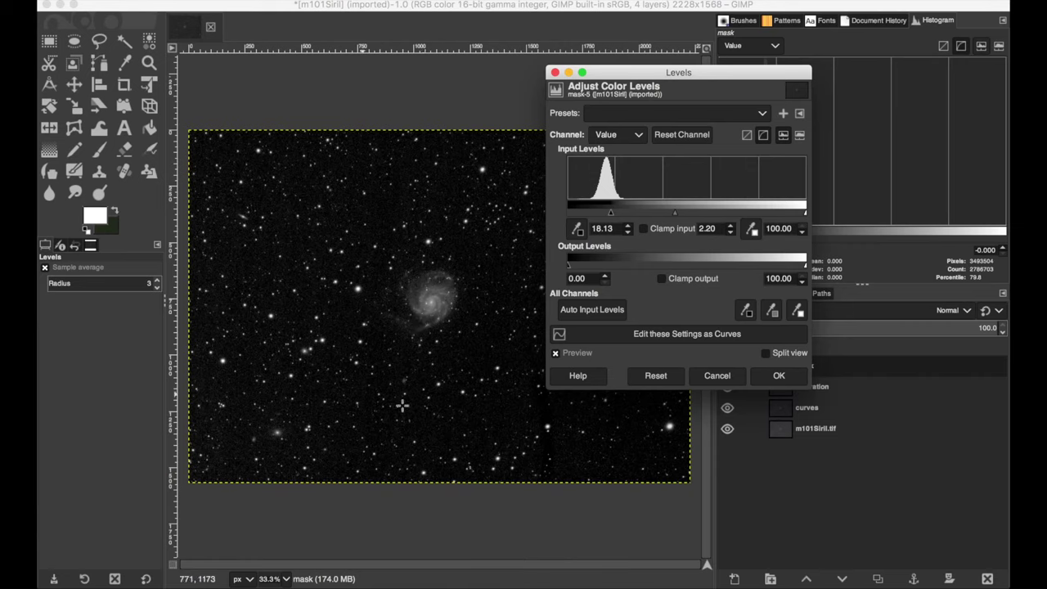
pyautogui.click(782, 375)
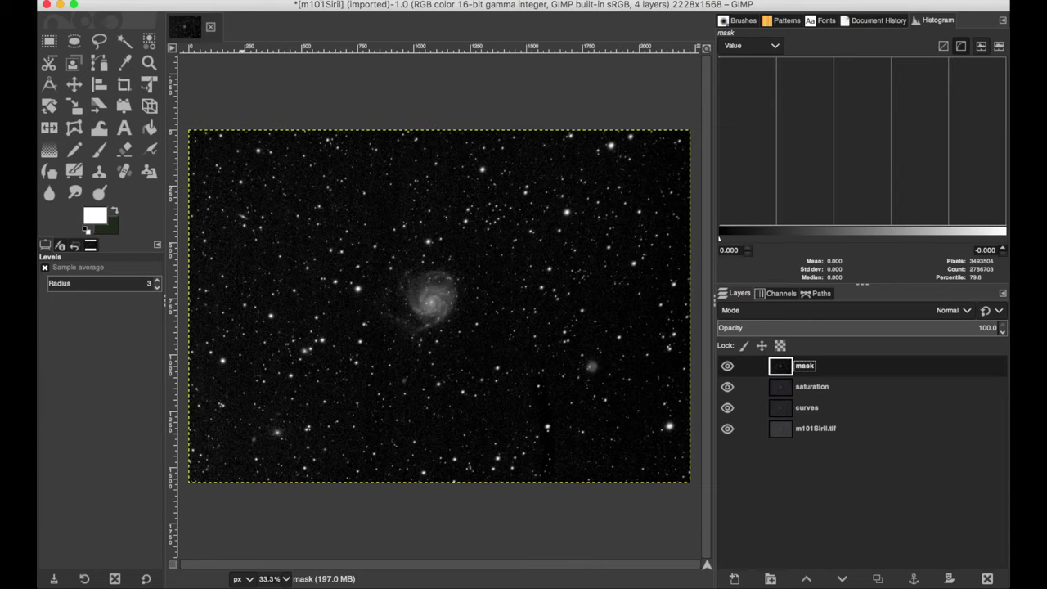
# Step: Invert the colours of the mask layer, then make the saturation layer active
pyautogui.click(319, 0)
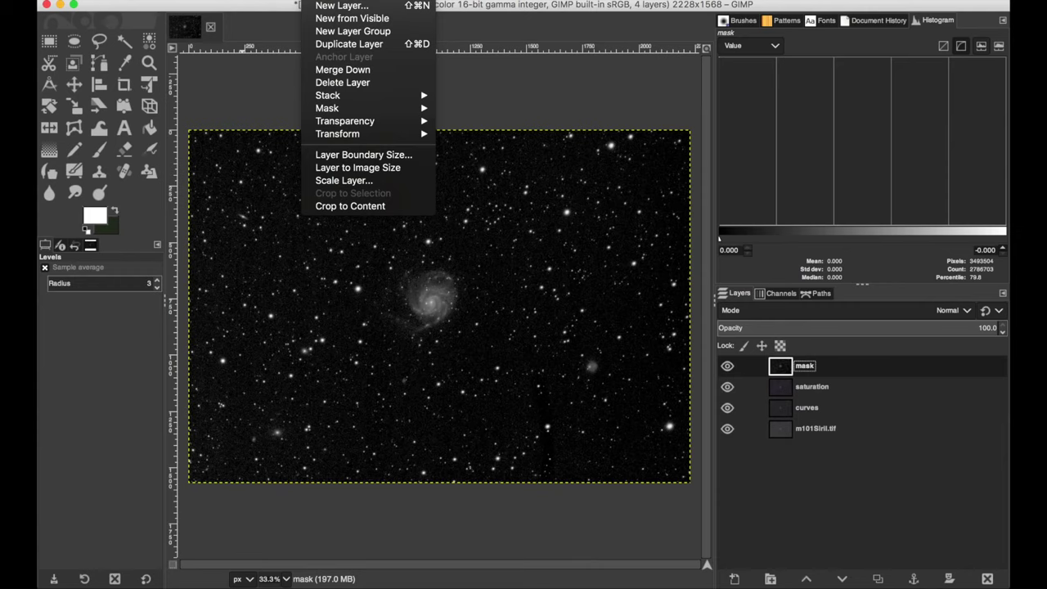
pyautogui.moveTo(352, 0)
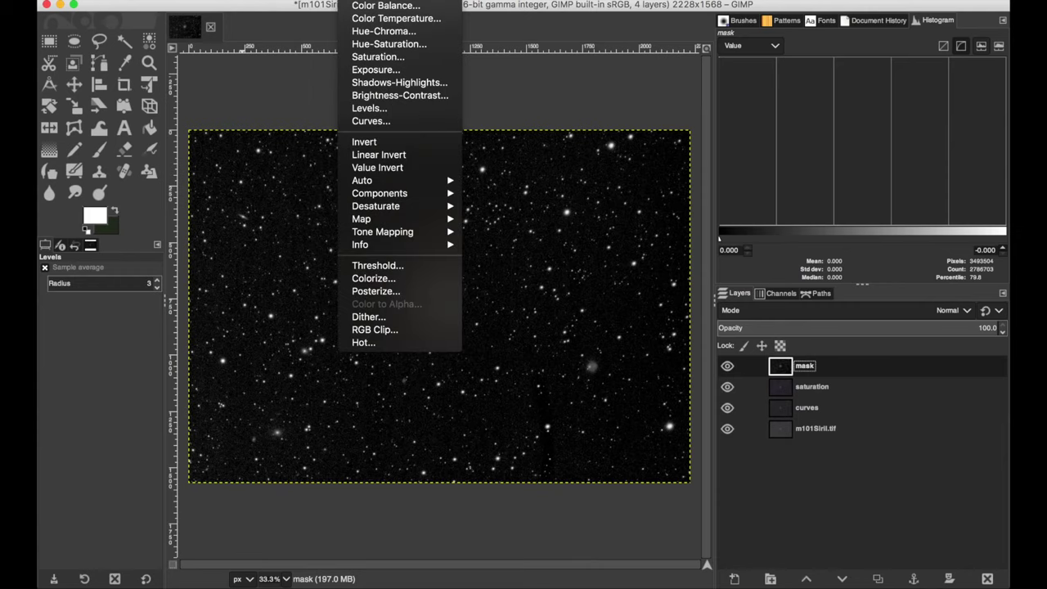
pyautogui.click(351, 142)
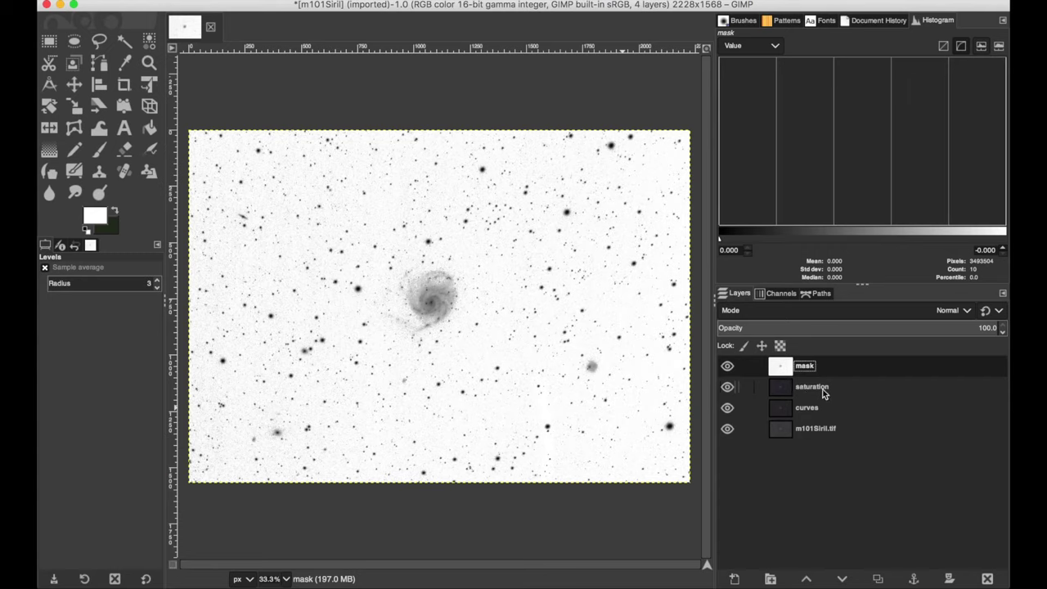
pyautogui.click(818, 388)
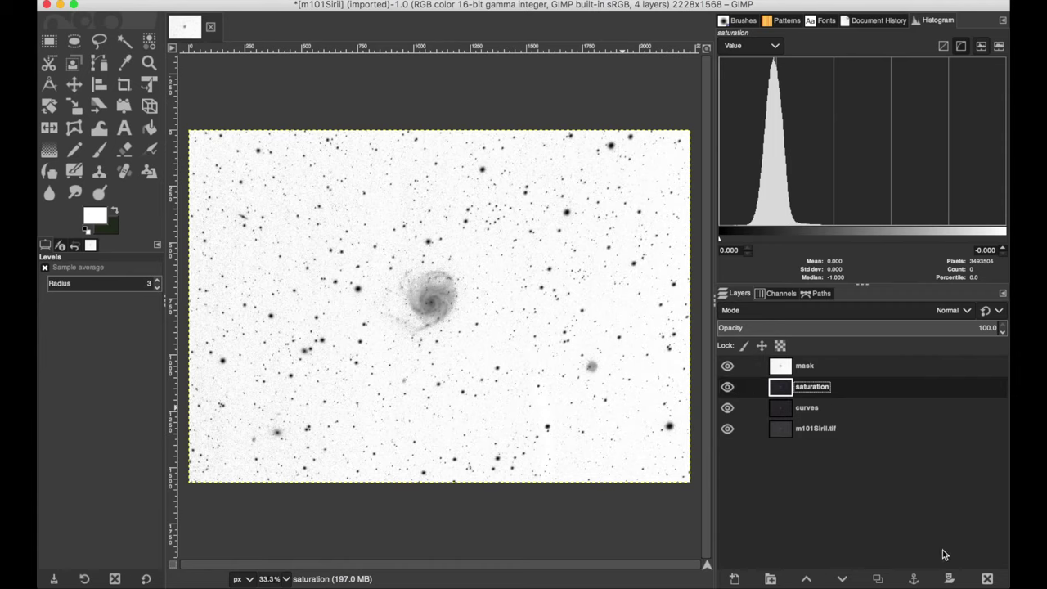
# Step: Duplicate the saturation layer and rename the copy 'desat bg'
pyautogui.rightClick(841, 391)
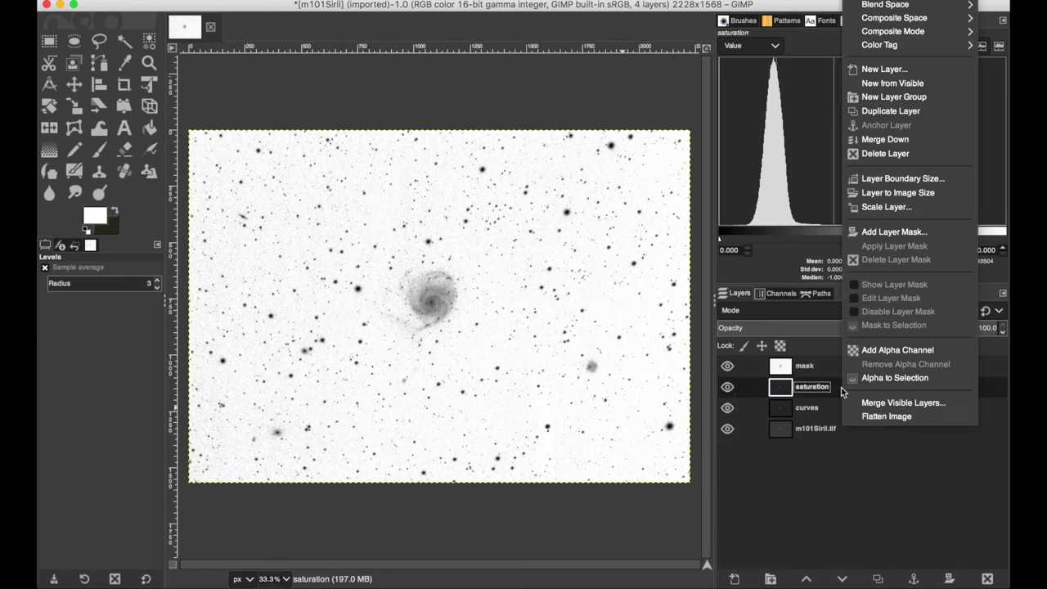
pyautogui.click(940, 112)
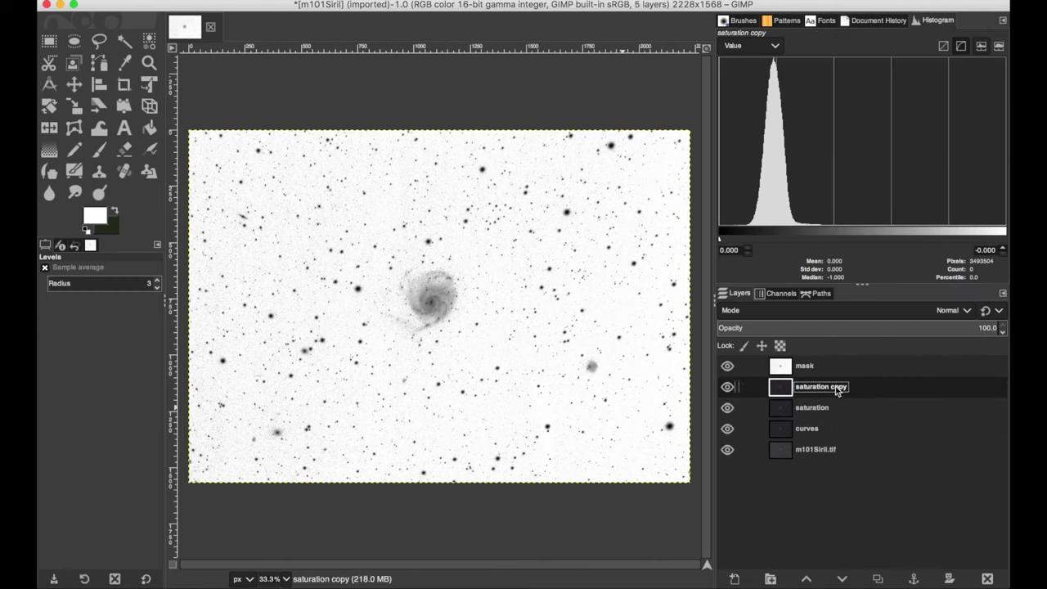
pyautogui.doubleClick(836, 391)
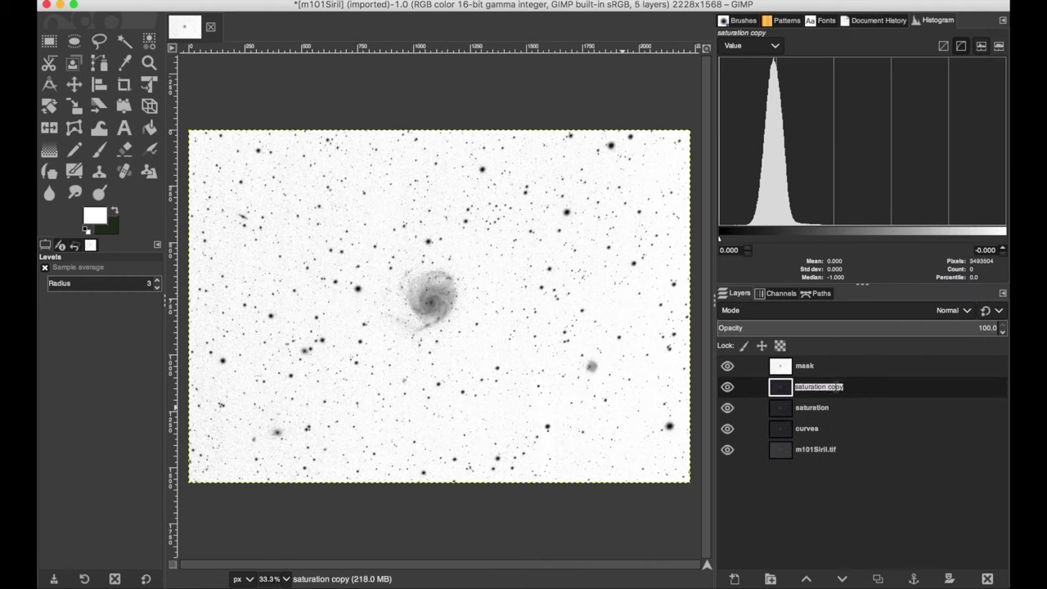
pyautogui.write('desat bg')
pyautogui.press('Return')
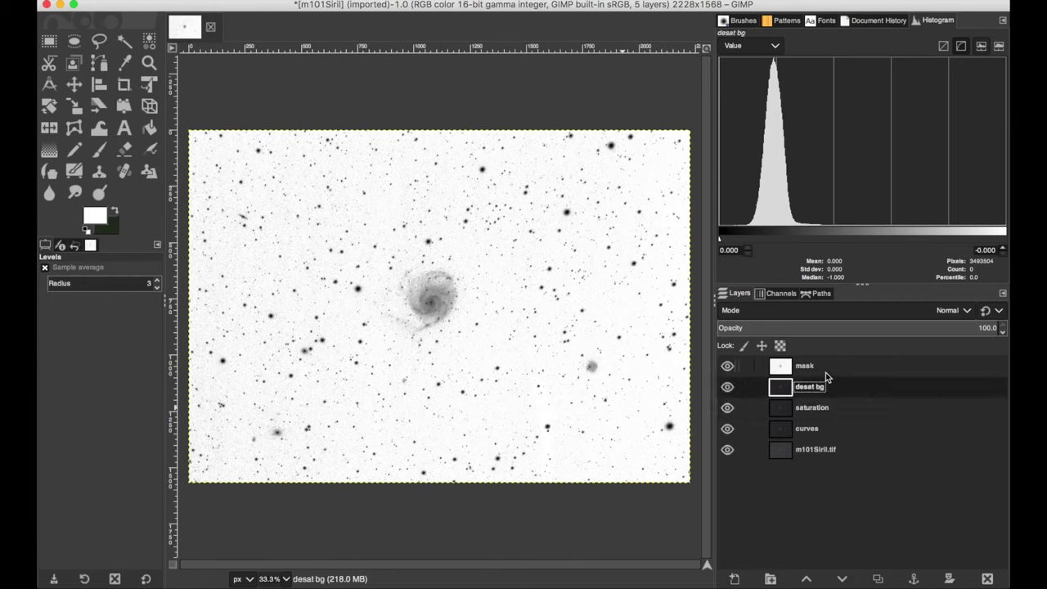
# Step: Select all on the mask layer and copy the visible image to the clipboard
pyautogui.click(826, 370)
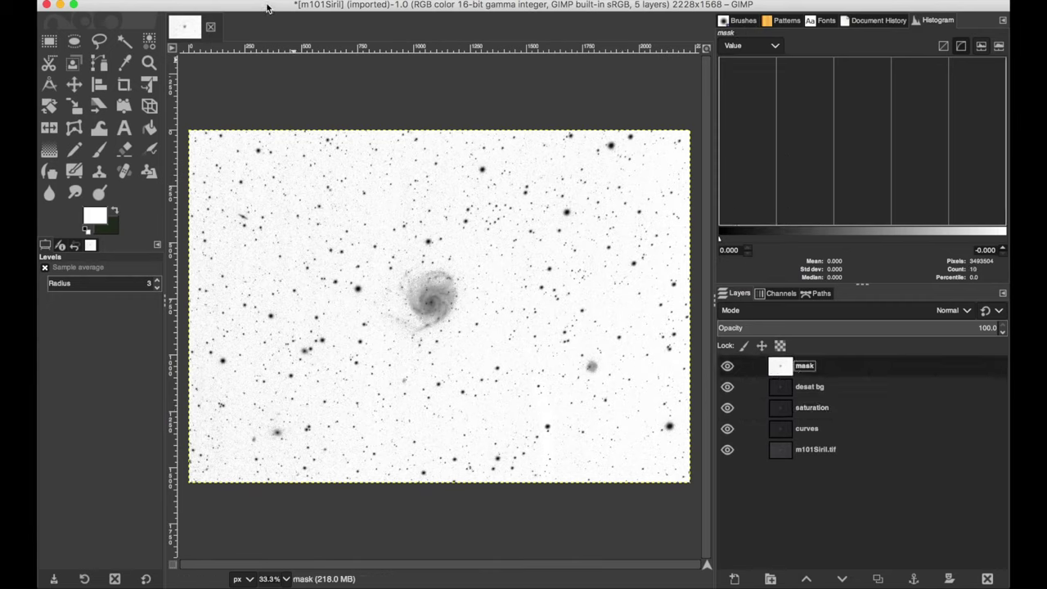
pyautogui.click(270, 3)
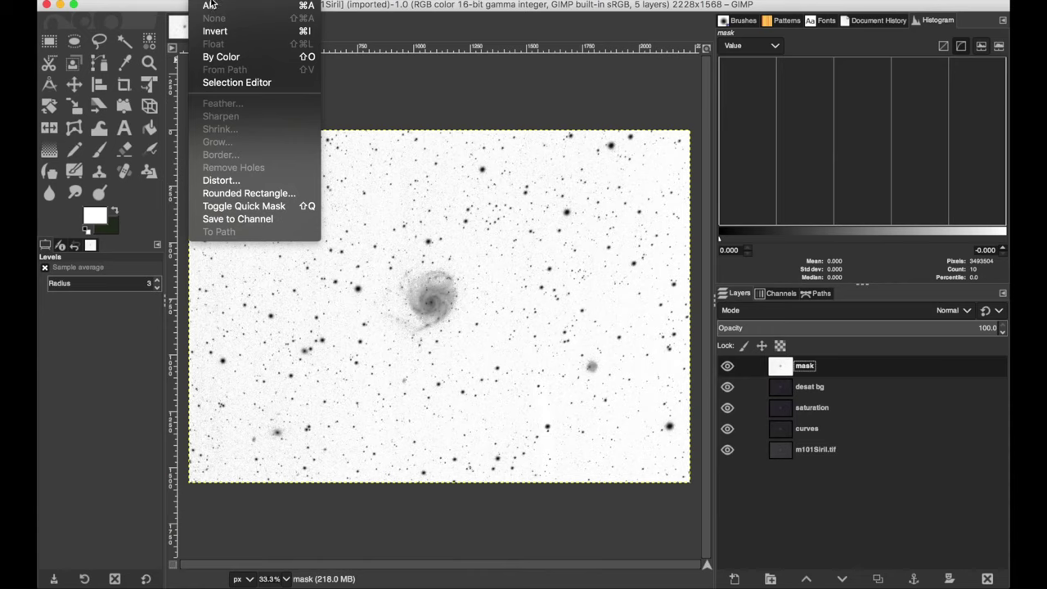
pyautogui.click(209, 5)
pyautogui.click(174, 1)
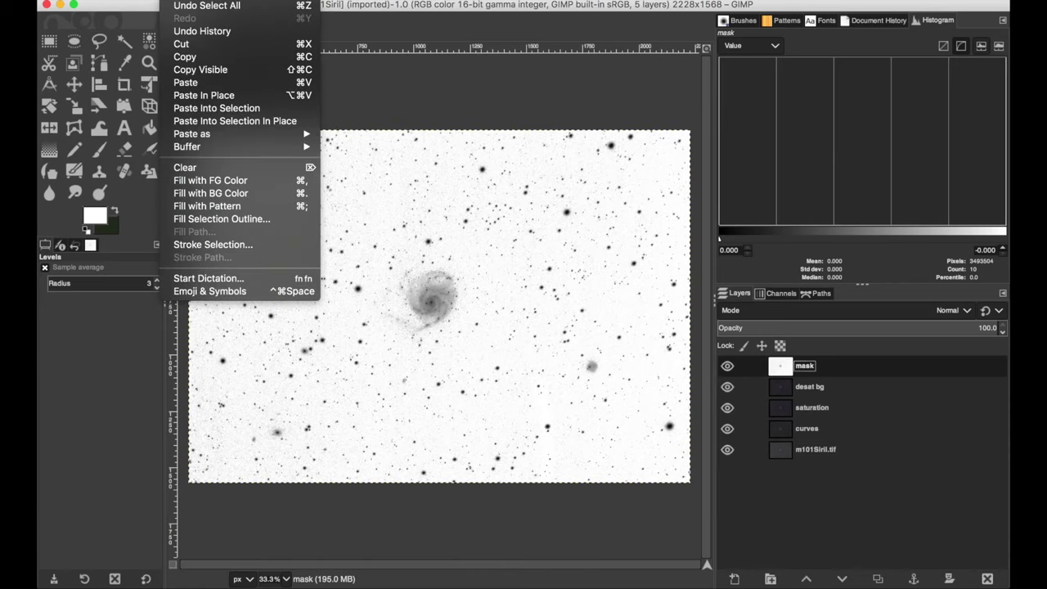
pyautogui.click(201, 72)
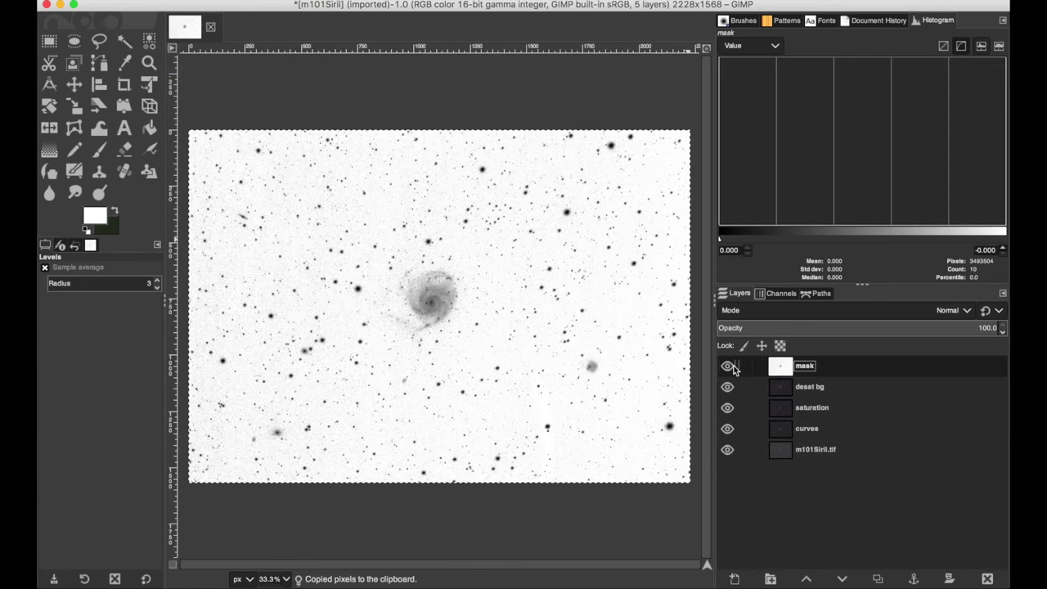
pyautogui.click(840, 389)
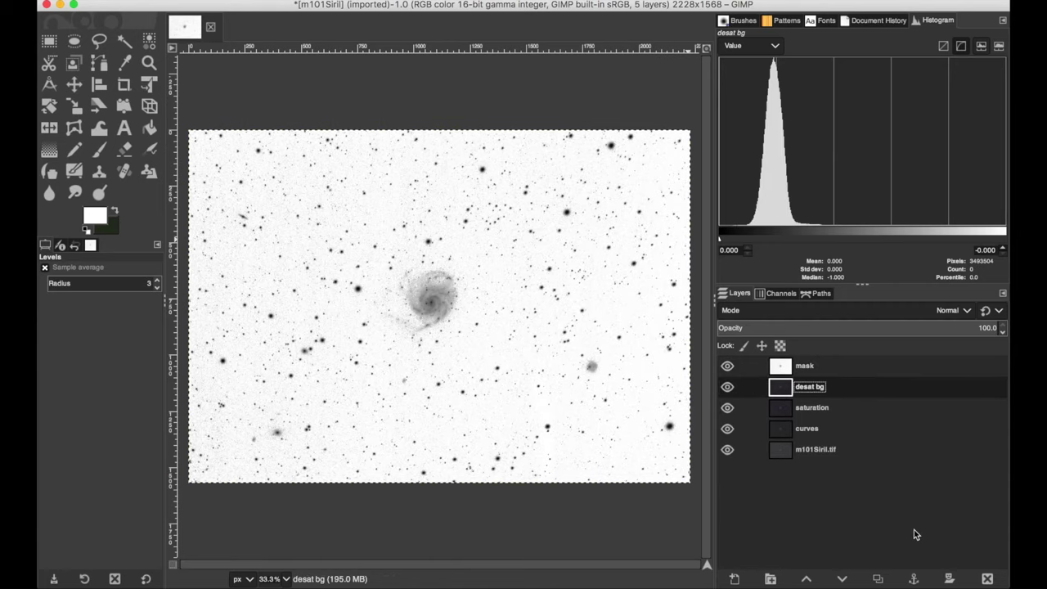
# Step: Add a White (full opacity) mask to desat bg, paste the copied image into it, and anchor it
pyautogui.rightClick(849, 397)
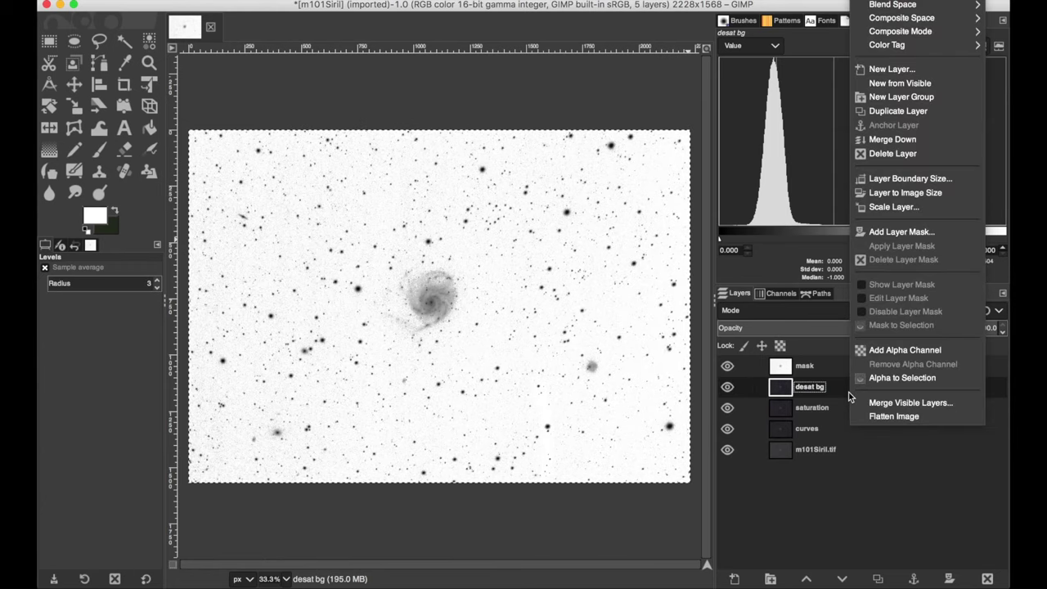
pyautogui.click(897, 231)
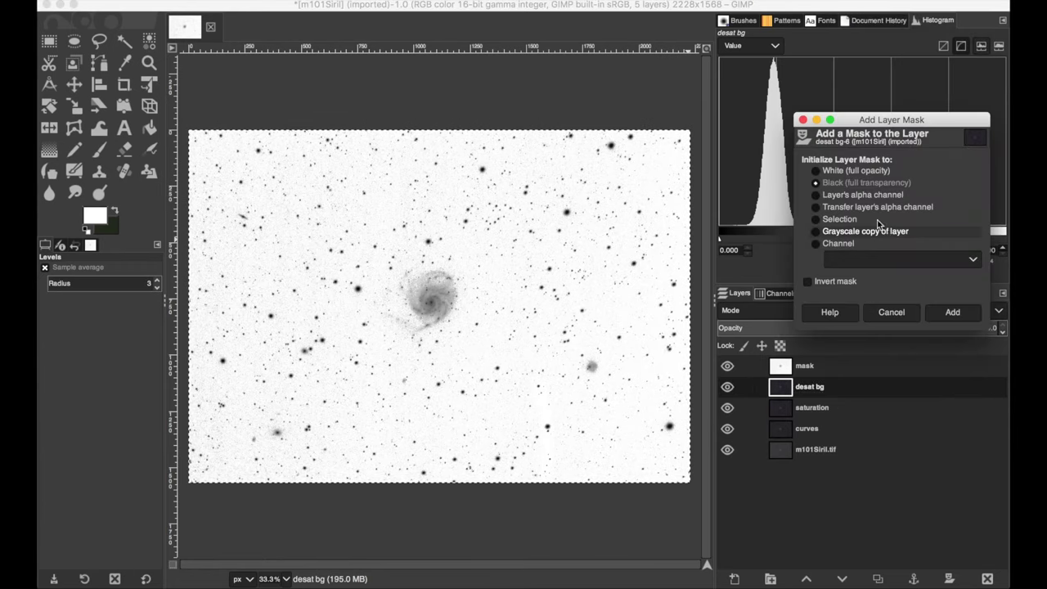
pyautogui.click(836, 171)
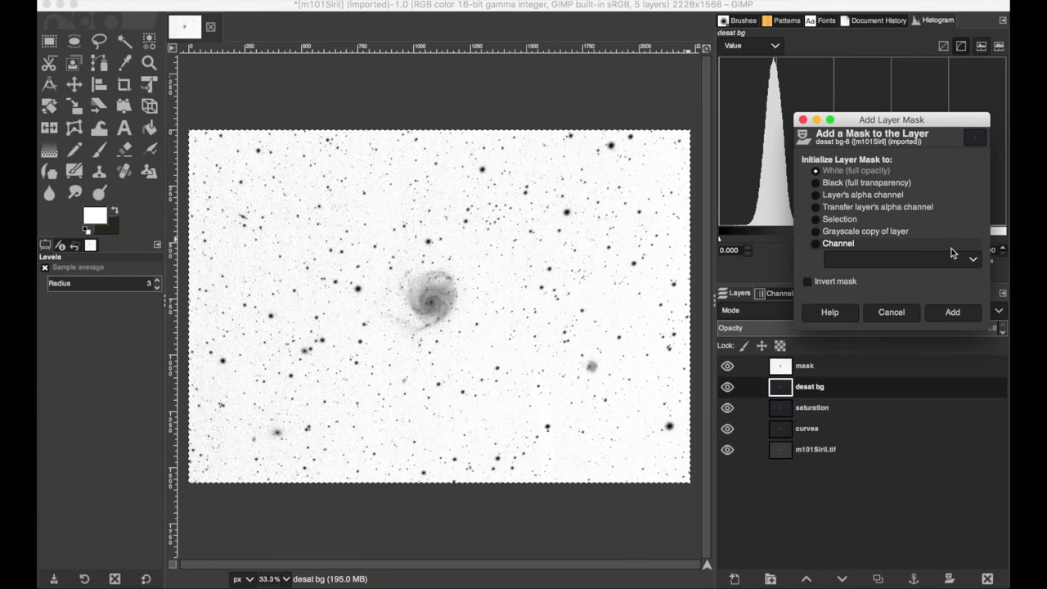
pyautogui.click(951, 313)
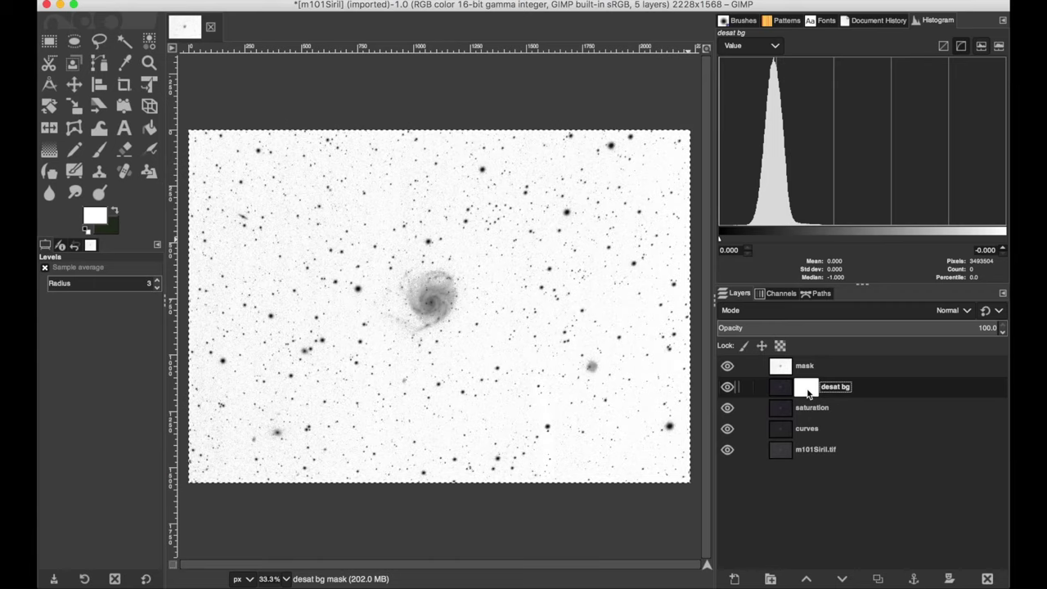
pyautogui.press('super+v')
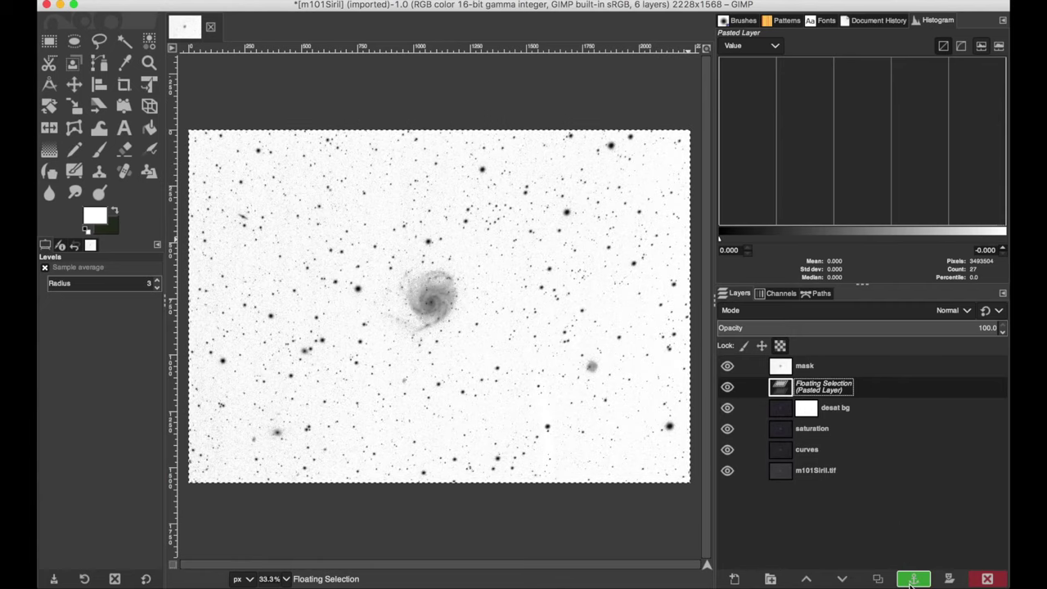
pyautogui.click(911, 579)
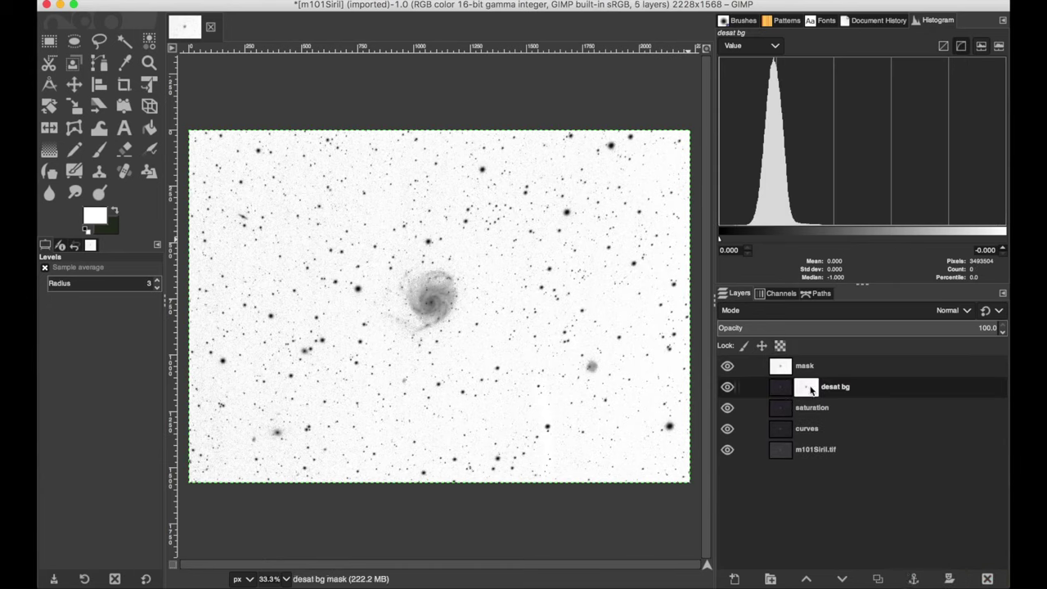
# Step: Preview the desat bg mask on the canvas and hide the top mask layer
pyautogui.keyDown('alt'); pyautogui.click(811, 389); pyautogui.keyUp('alt')
pyautogui.click(728, 366)
pyautogui.keyDown('alt'); pyautogui.click(813, 390); pyautogui.keyUp('alt')
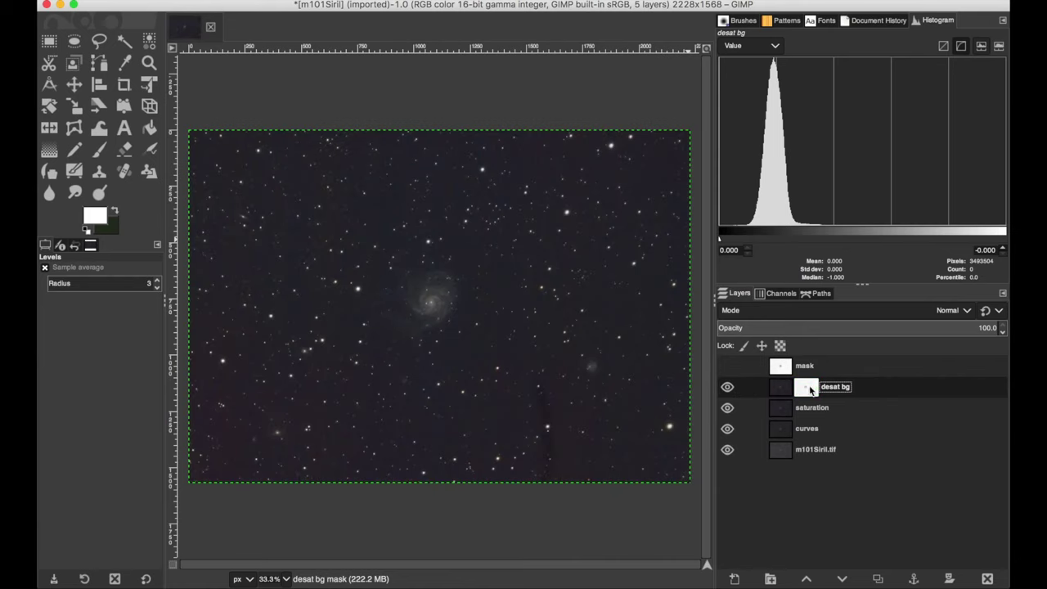
# Step: Switch between desat bg's mask and pixels, ending with the layer pixels as the editing target
pyautogui.keyDown('alt'); pyautogui.click(810, 390); pyautogui.keyUp('alt')
pyautogui.click(781, 389)
pyautogui.click(805, 391)
pyautogui.click(781, 390)
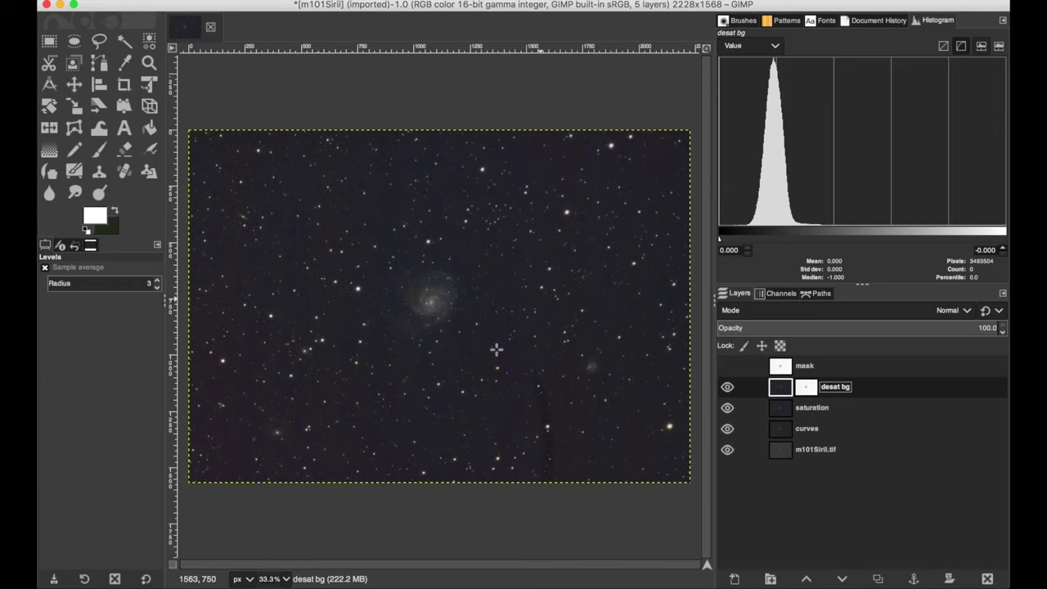
pyautogui.click(811, 390)
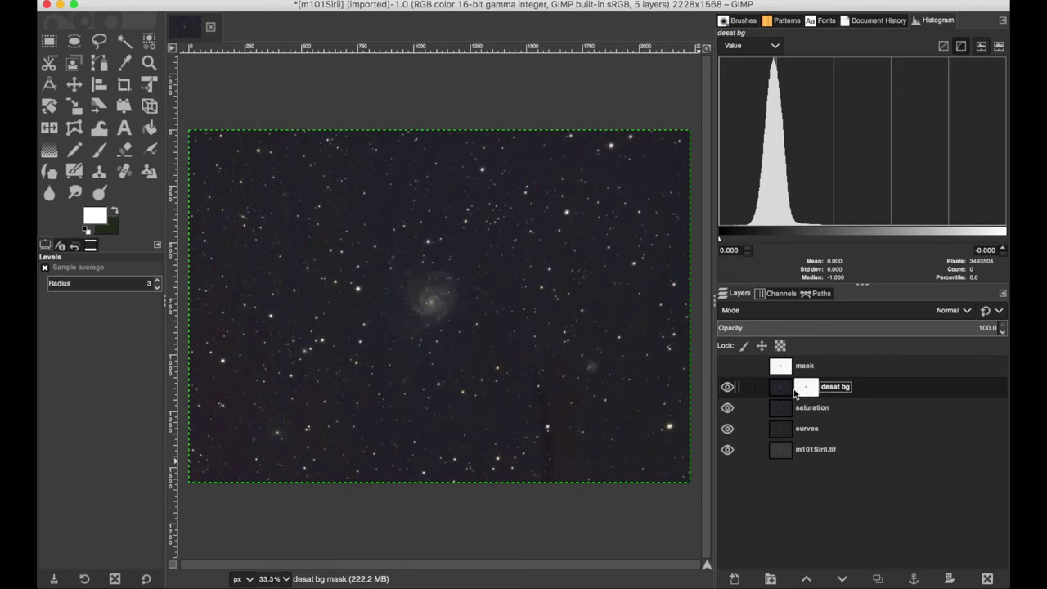
pyautogui.click(782, 388)
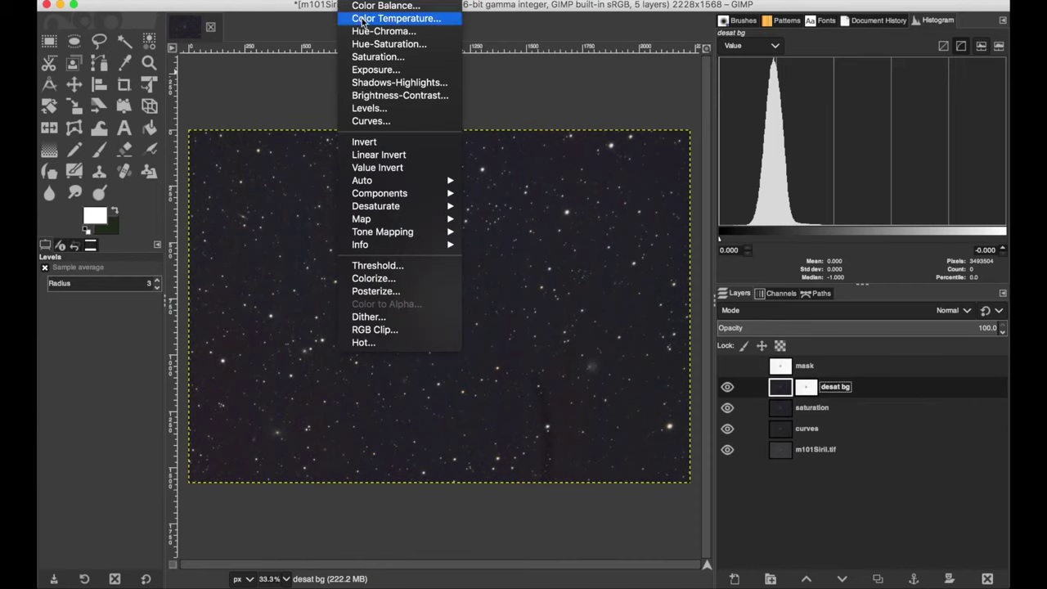
# Step: Apply Hue-Saturation to desat bg with saturation -53.3 and lightness -14.8
pyautogui.click(389, 44)
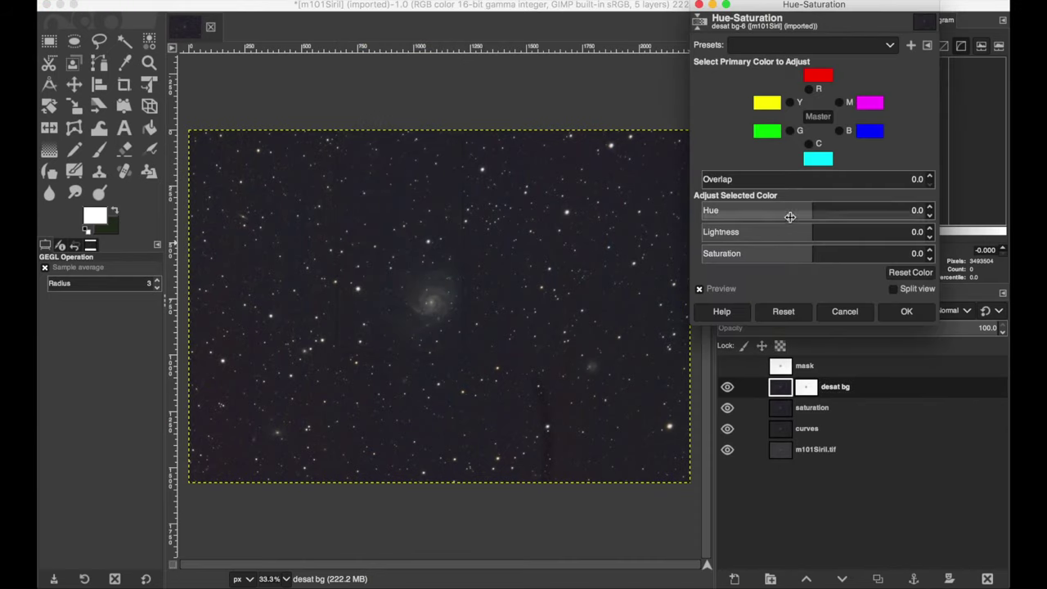
pyautogui.moveTo(807, 256); pyautogui.dragTo(683, 257)
pyautogui.moveTo(798, 254)
pyautogui.mouseDown()
pyautogui.moveTo(774, 244)
pyautogui.moveTo(794, 234)
pyautogui.mouseUp()
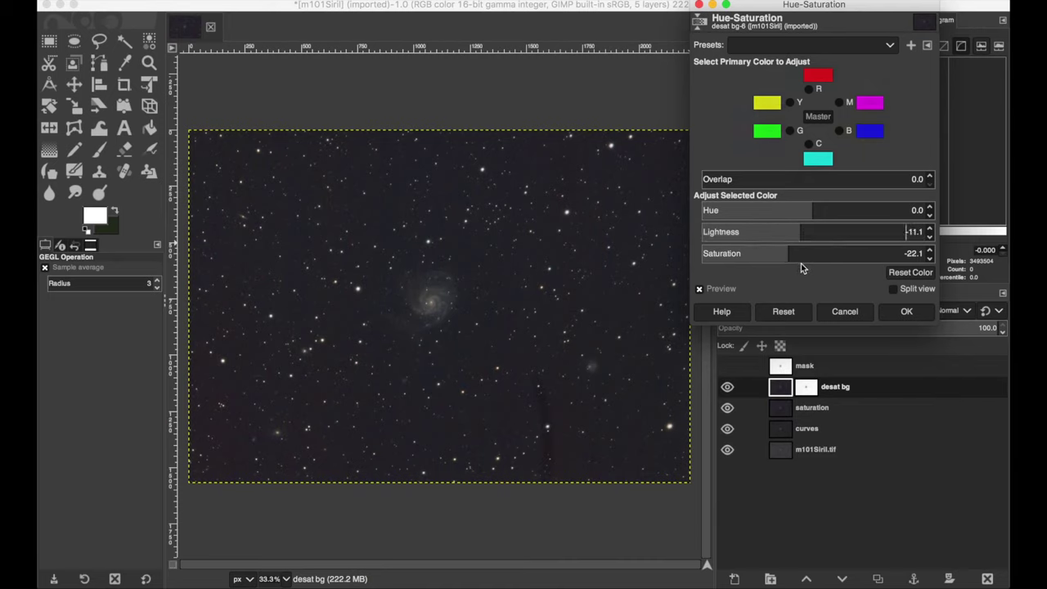
pyautogui.click(787, 254)
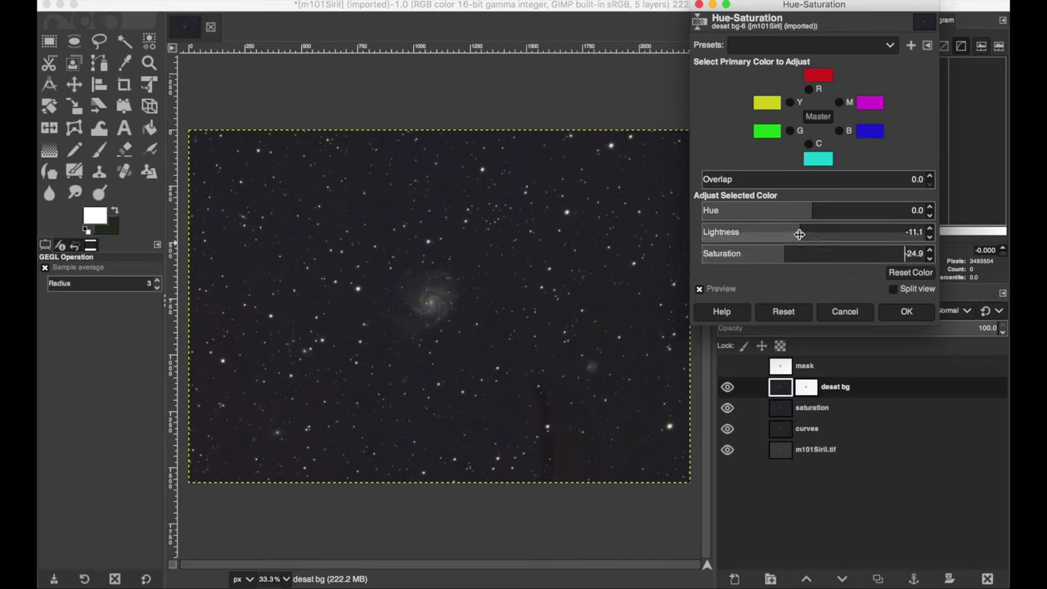
pyautogui.moveTo(799, 234)
pyautogui.mouseDown()
pyautogui.moveTo(770, 234)
pyautogui.moveTo(798, 234)
pyautogui.mouseUp()
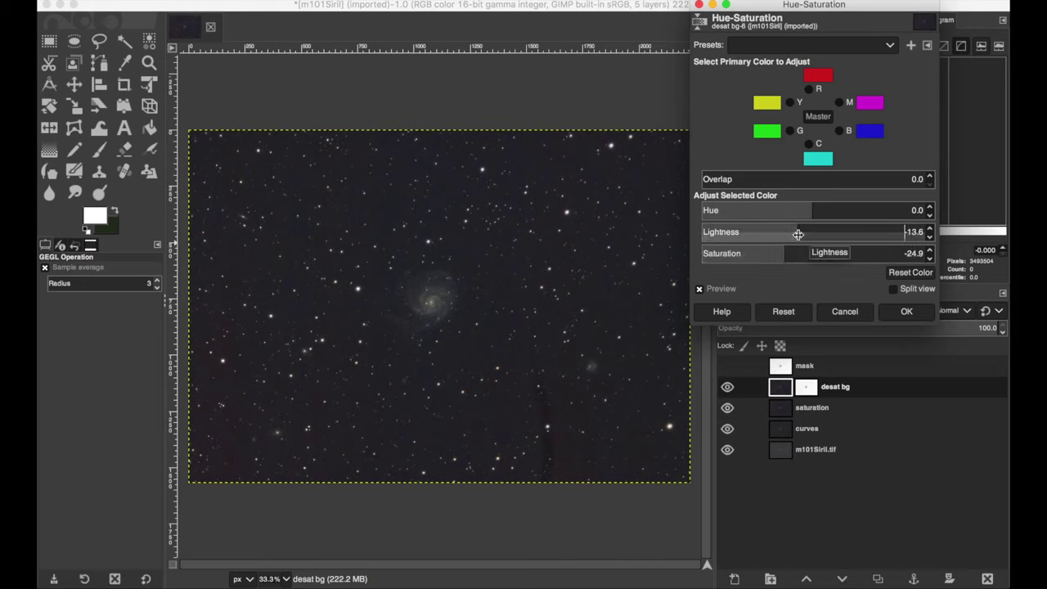
pyautogui.moveTo(786, 256); pyautogui.dragTo(795, 232)
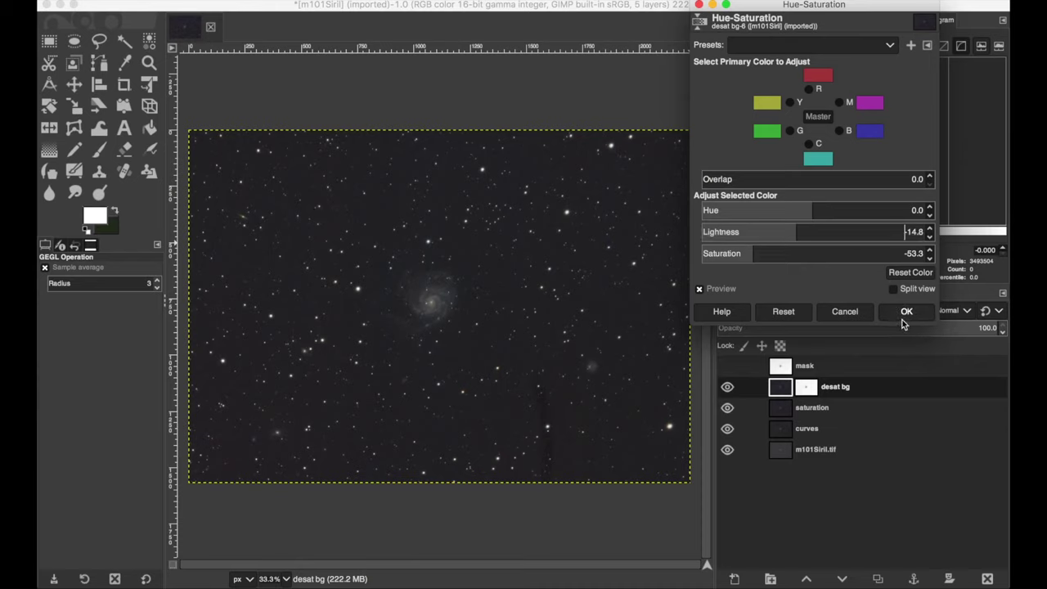
pyautogui.click(906, 312)
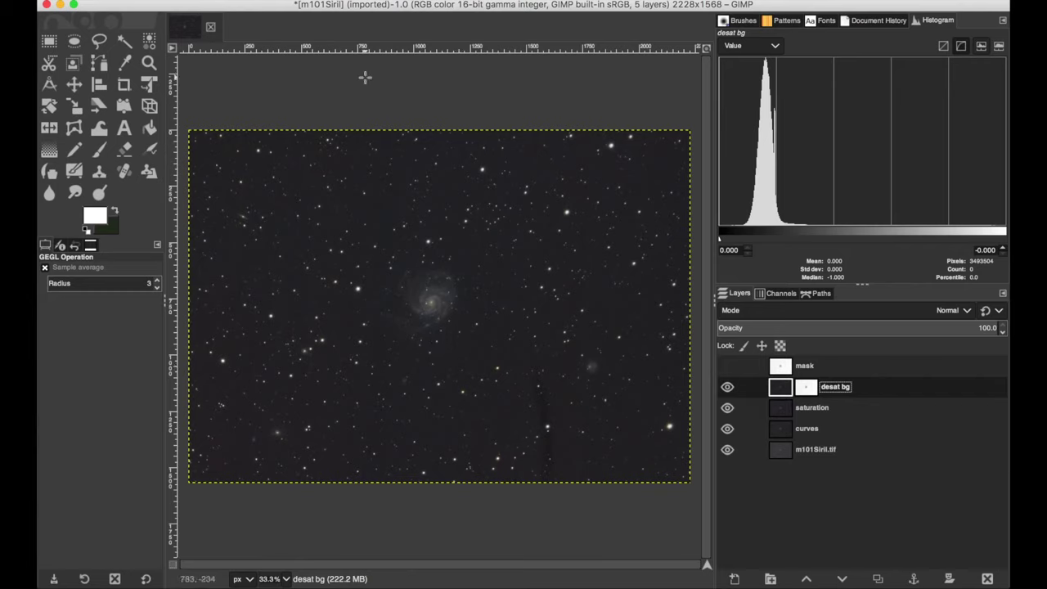
# Step: Create a New from Visible layer and rename it 'touchup'
pyautogui.click(286, 1)
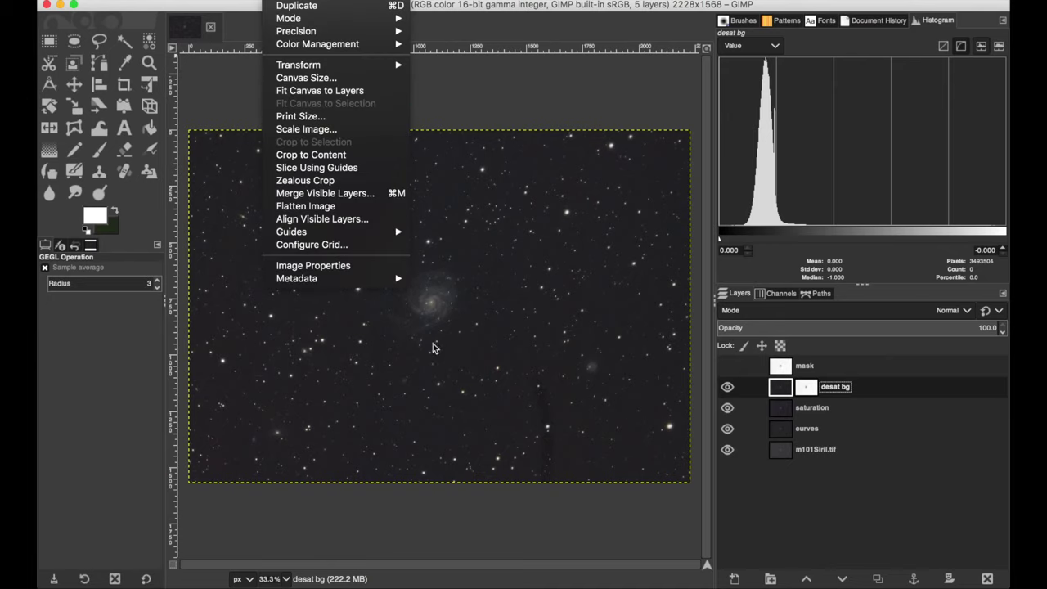
pyautogui.moveTo(325, 2)
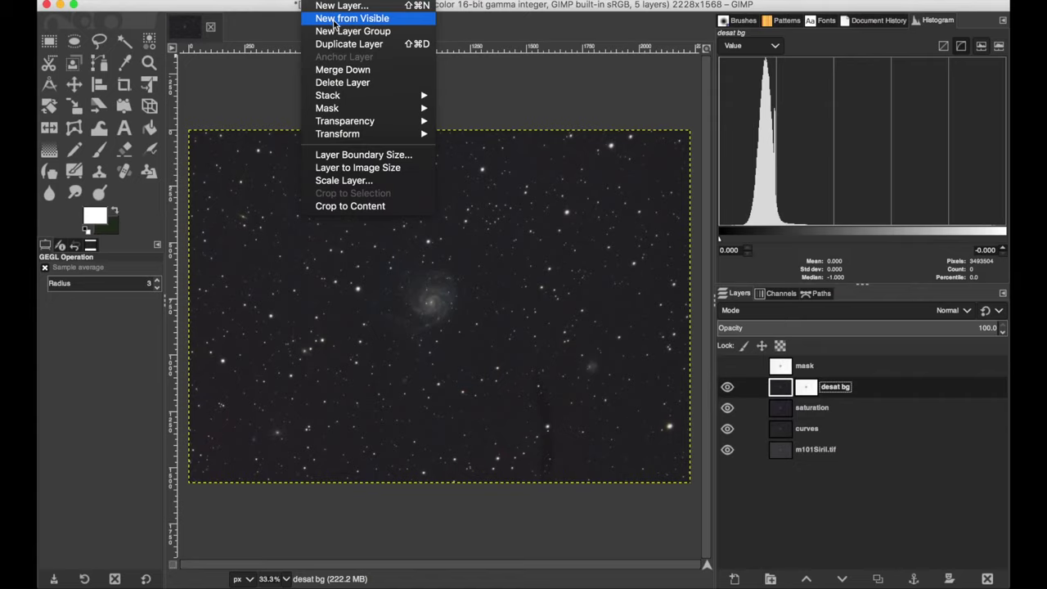
pyautogui.click(332, 19)
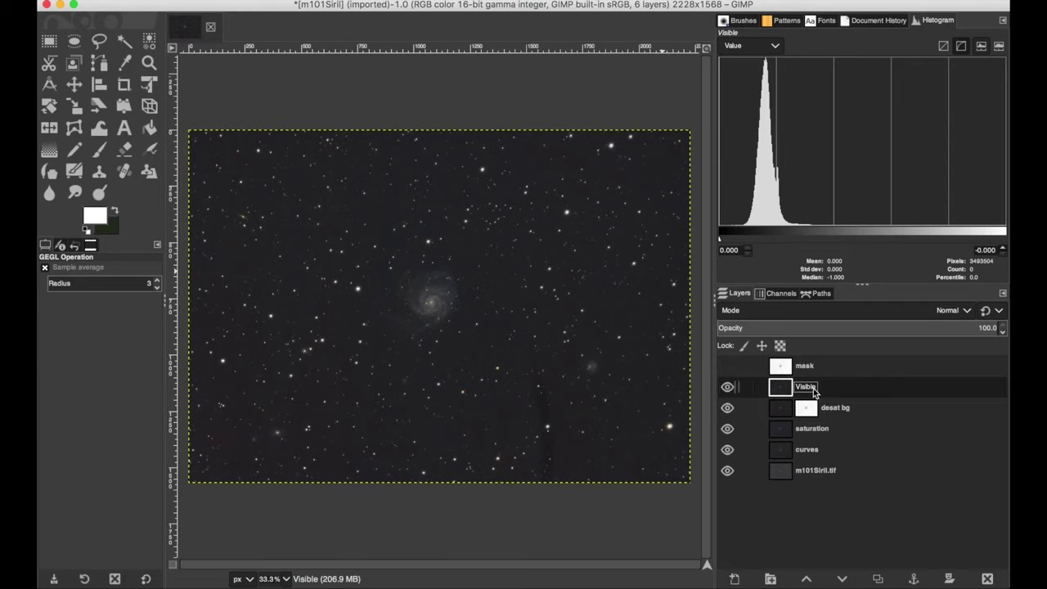
pyautogui.doubleClick(813, 389)
pyautogui.write('touchup')
pyautogui.press('Return')
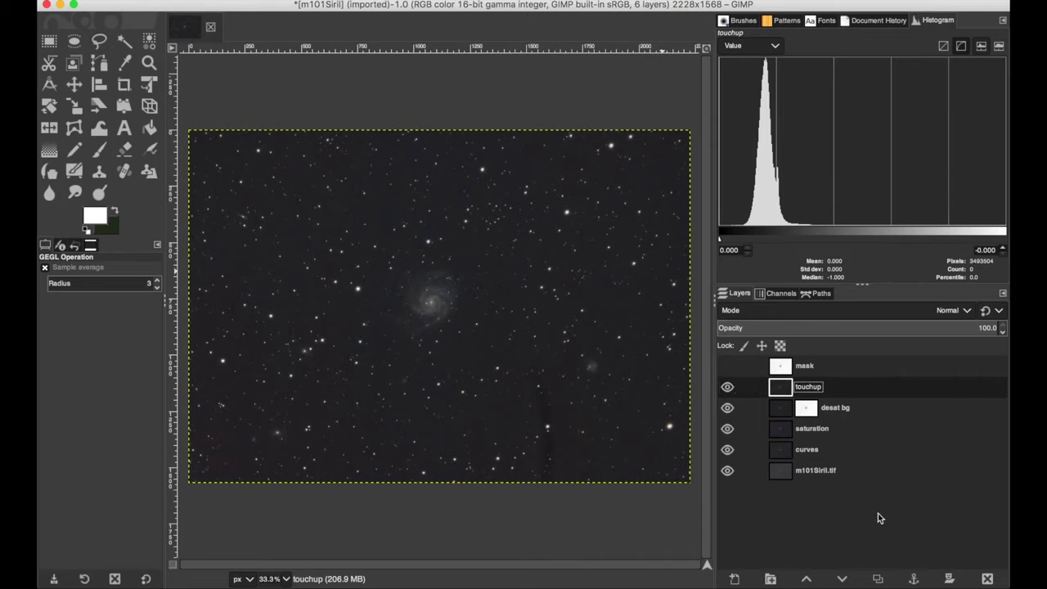
# Step: Give the touchup layer a Black (full transparency) layer mask
pyautogui.rightClick(844, 388)
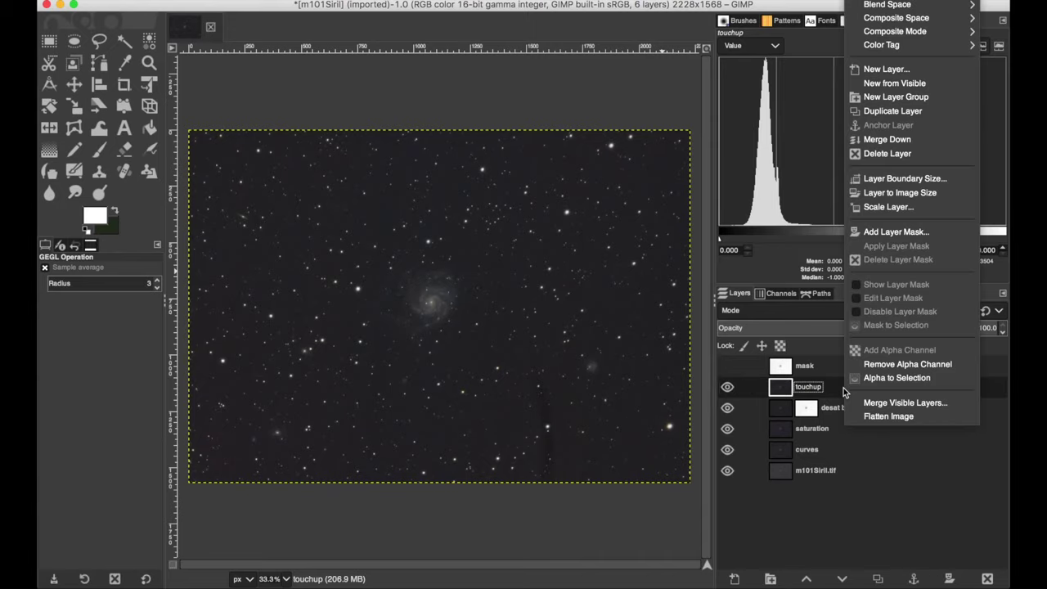
pyautogui.click(883, 232)
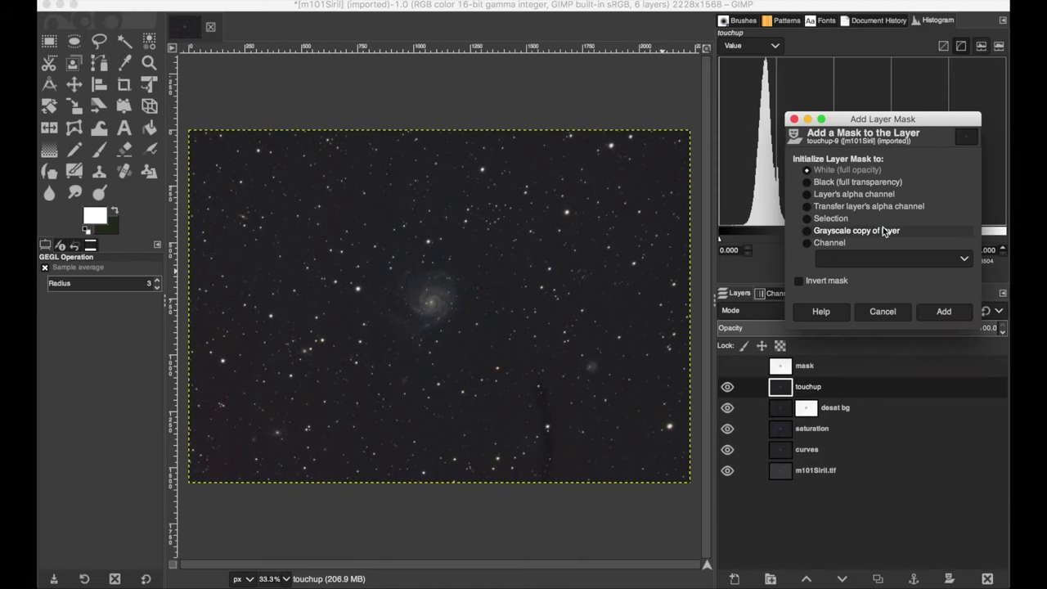
pyautogui.click(824, 182)
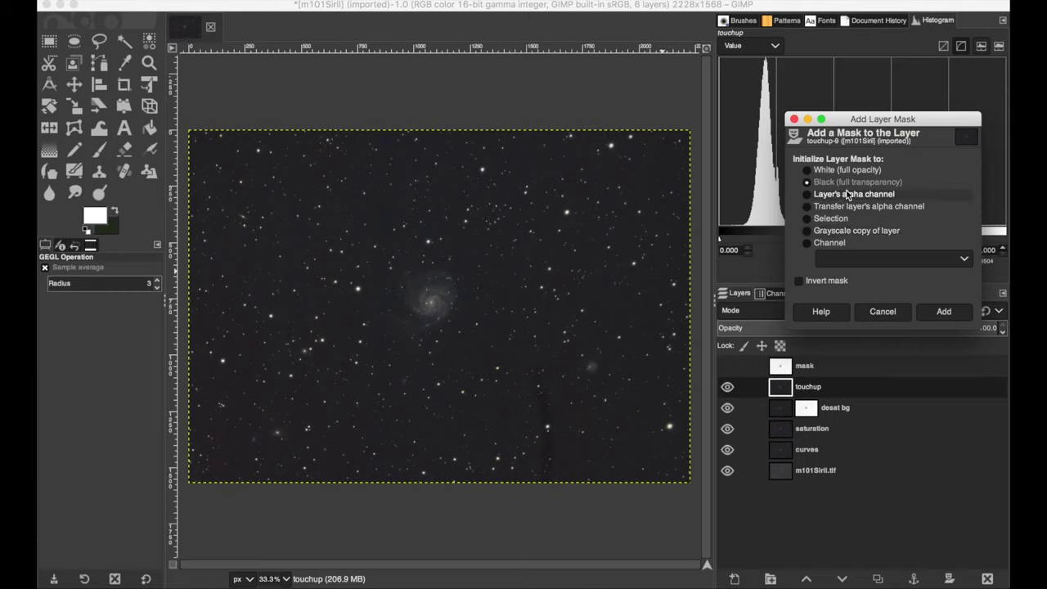
pyautogui.click(944, 312)
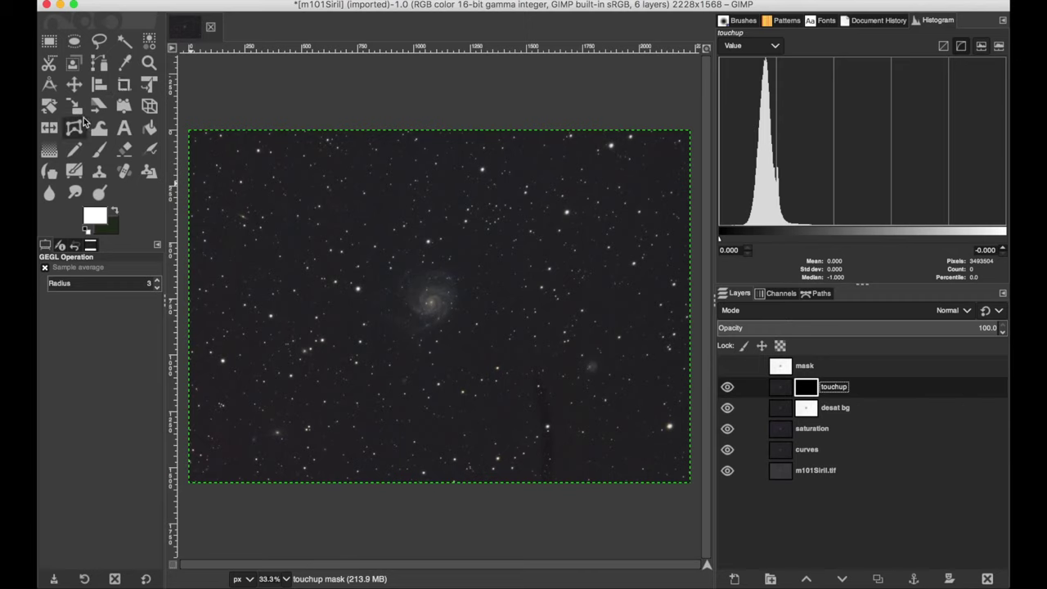
# Step: Select the Paintbrush, zoom in, and enlarge the brush to size 56
pyautogui.click(98, 148)
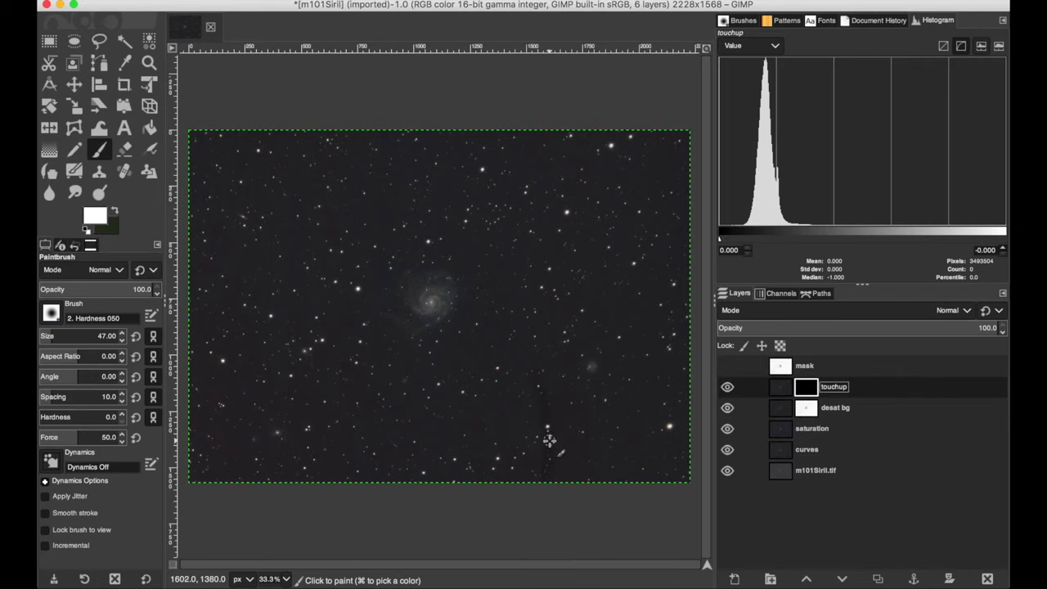
pyautogui.scroll(4, 549, 442)
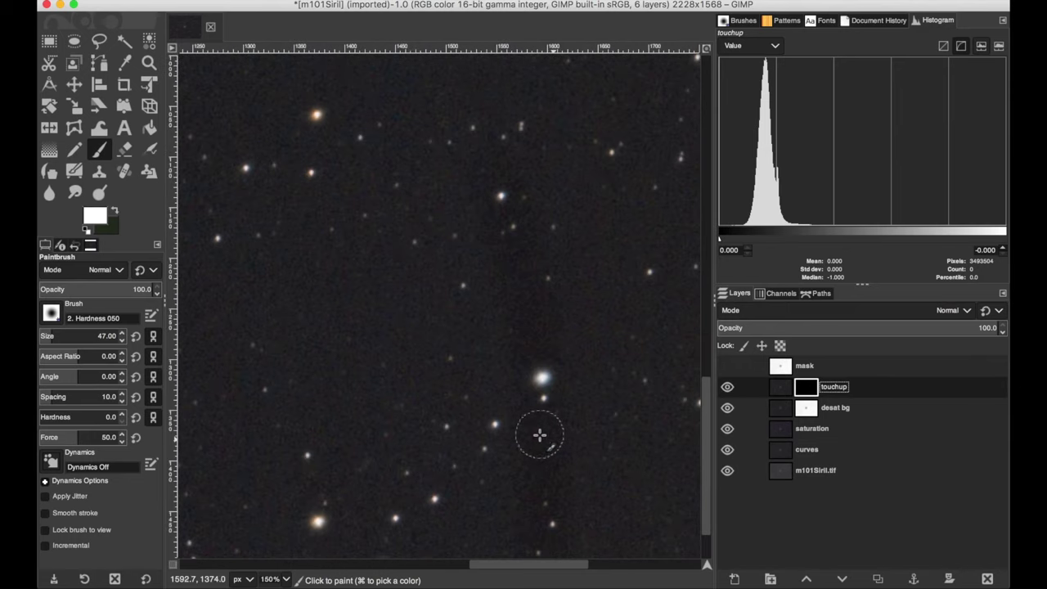
pyautogui.scroll(-2, 551, 360)
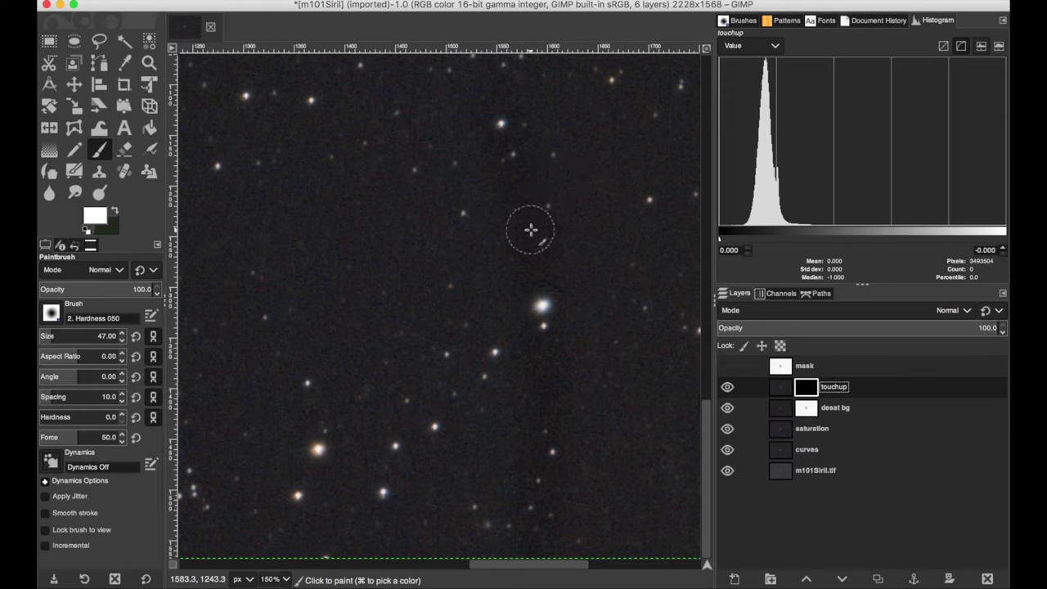
pyautogui.click(123, 332)
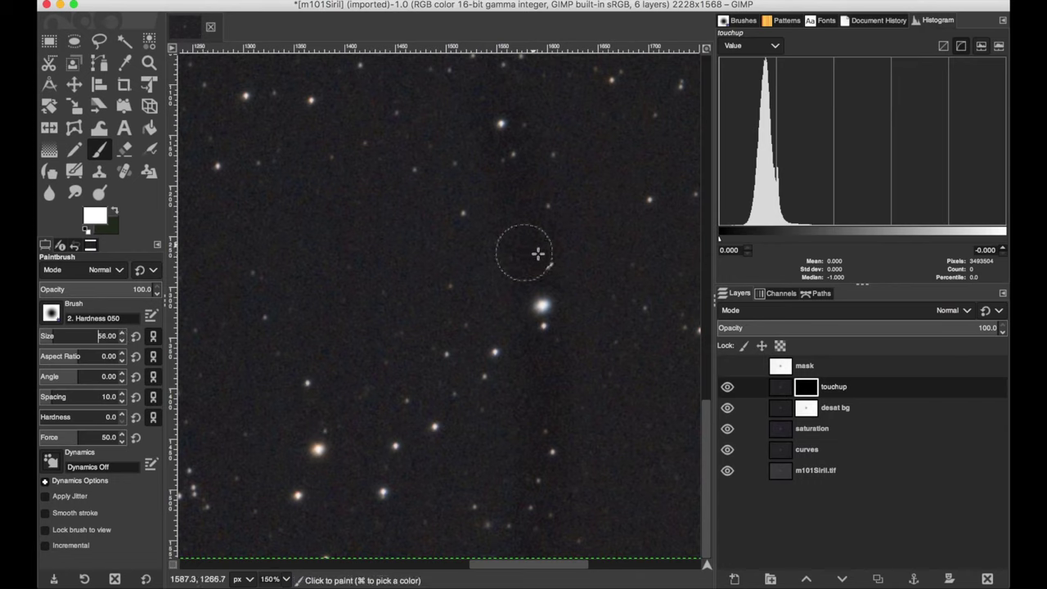
# Step: Paint white strokes and dabs on the touchup mask along the dark vertical band and near the star
pyautogui.moveTo(532, 249); pyautogui.dragTo(497, 140)
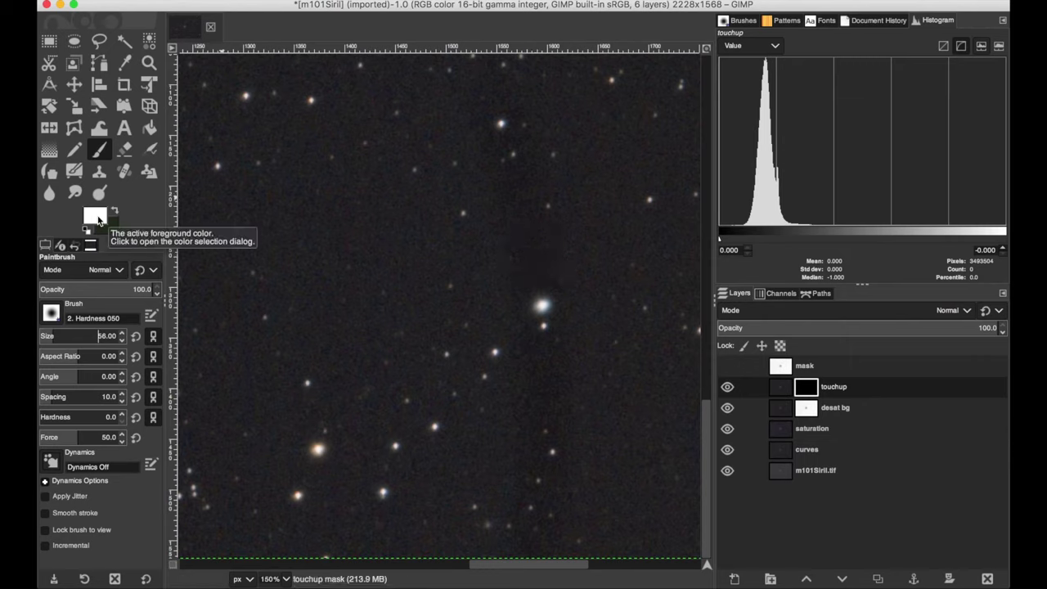
pyautogui.click(497, 124)
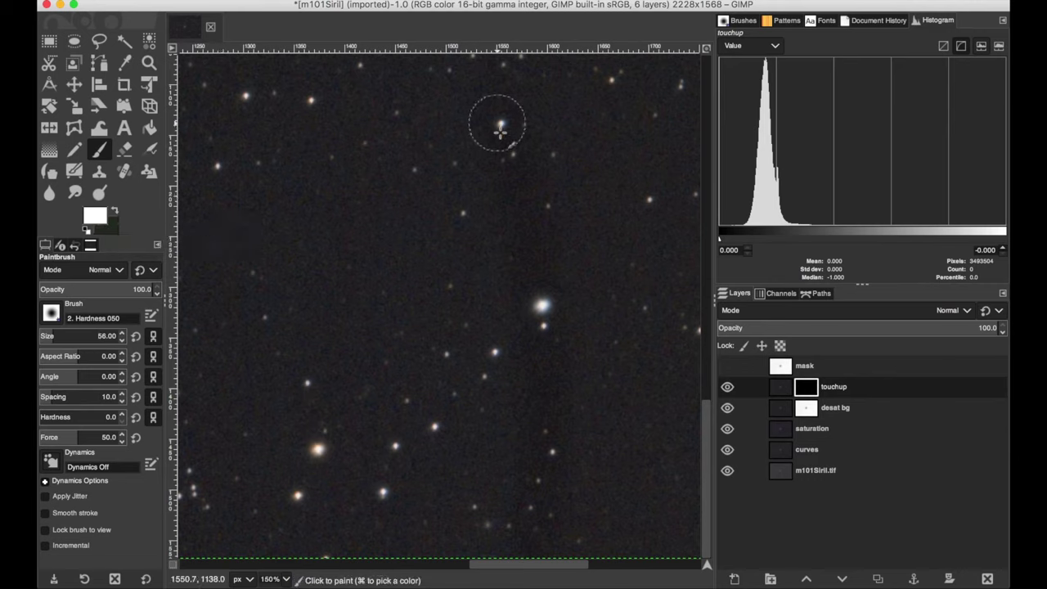
pyautogui.moveTo(526, 239); pyautogui.dragTo(537, 290)
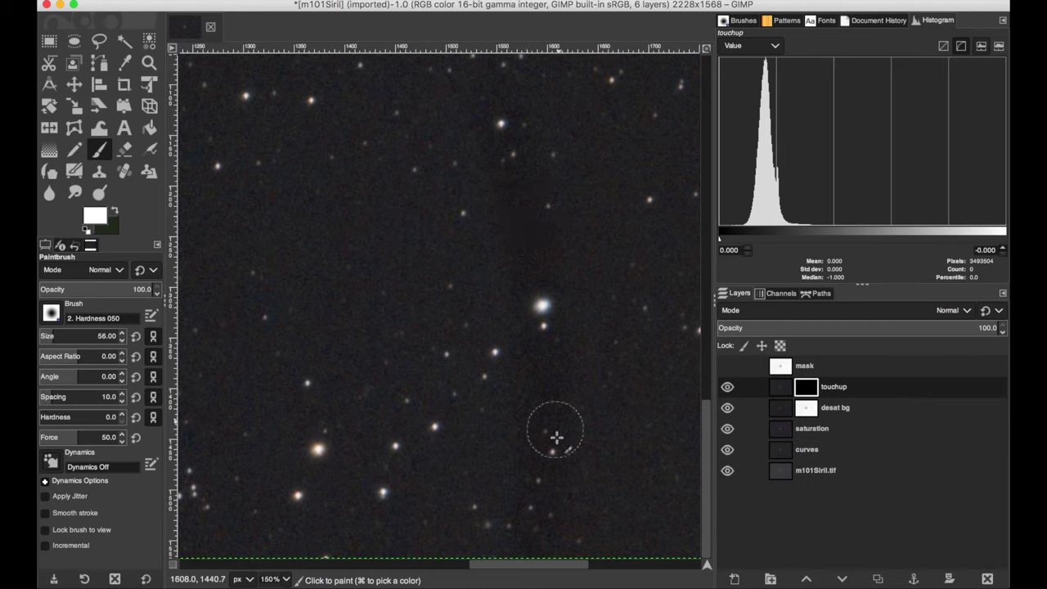
pyautogui.click(545, 536)
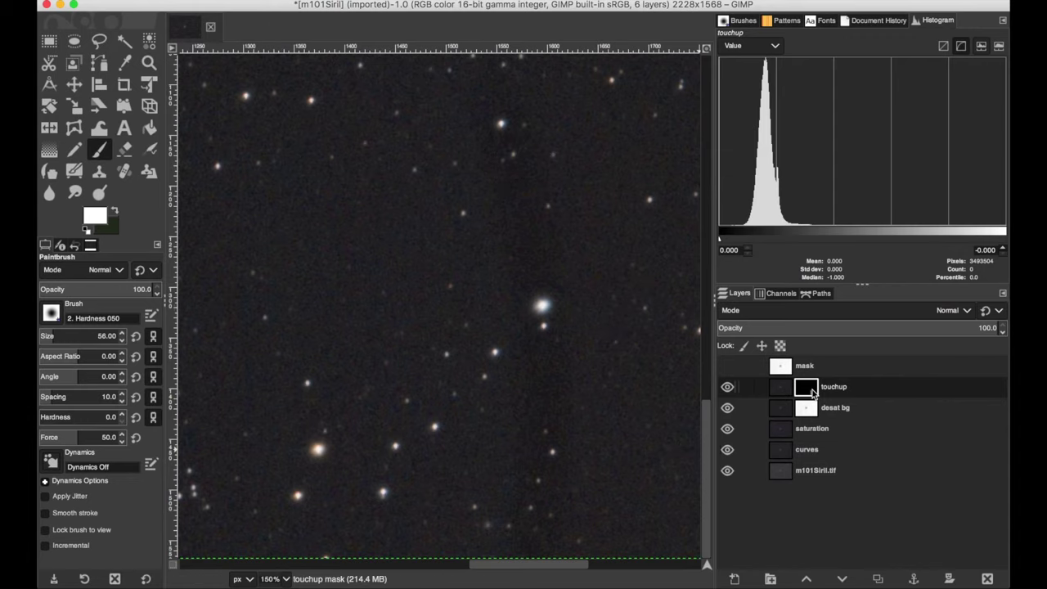
# Step: Check the touchup mask on its own, then paint black to trim the stroke near the band
pyautogui.keyDown('alt'); pyautogui.click(812, 391); pyautogui.keyUp('alt')
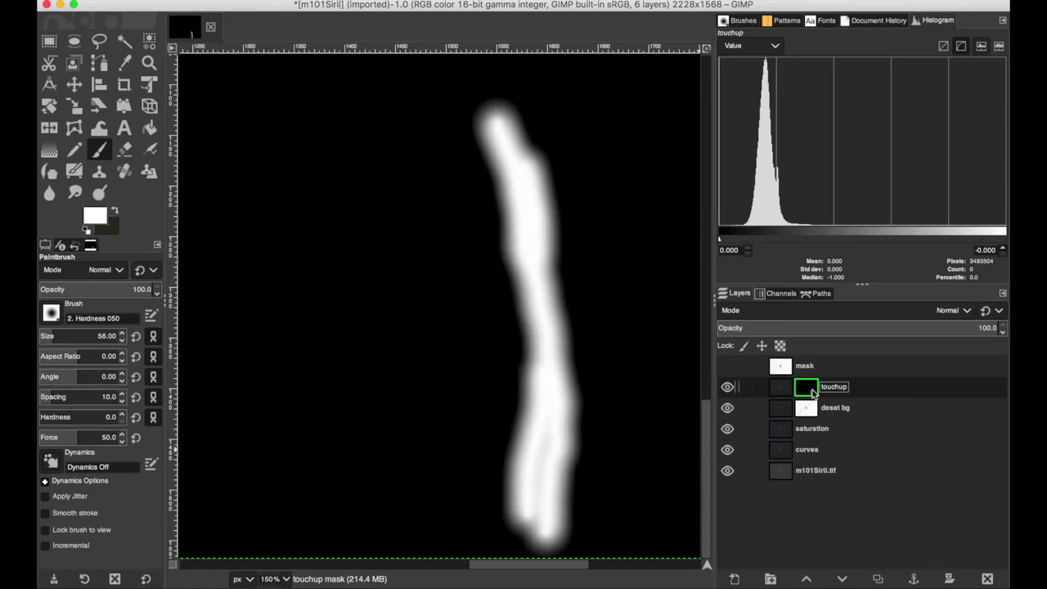
pyautogui.keyDown('alt'); pyautogui.click(813, 389); pyautogui.keyUp('alt')
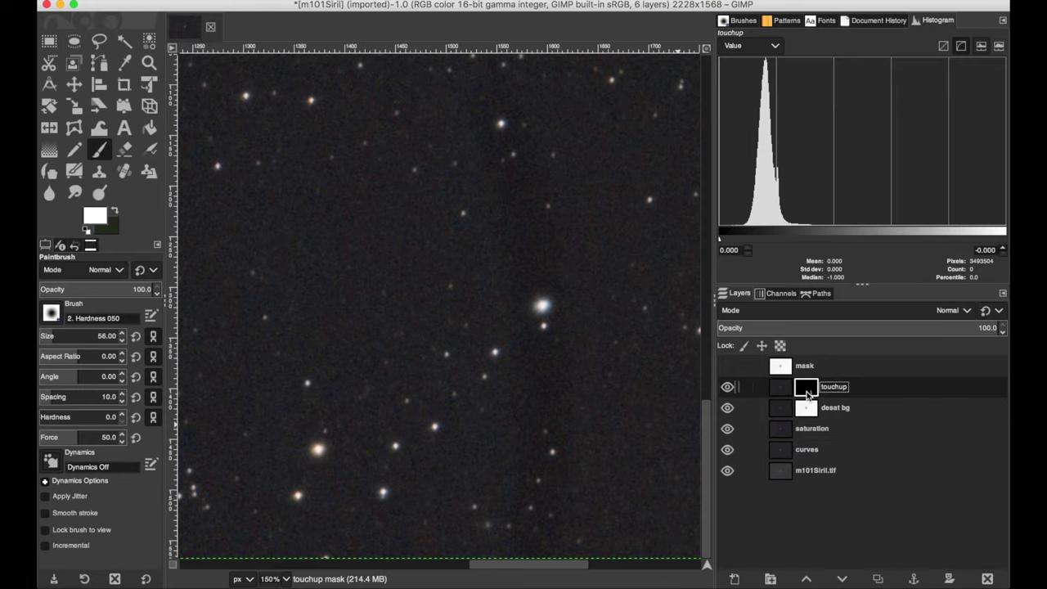
pyautogui.keyDown('alt'); pyautogui.click(808, 393); pyautogui.keyUp('alt')
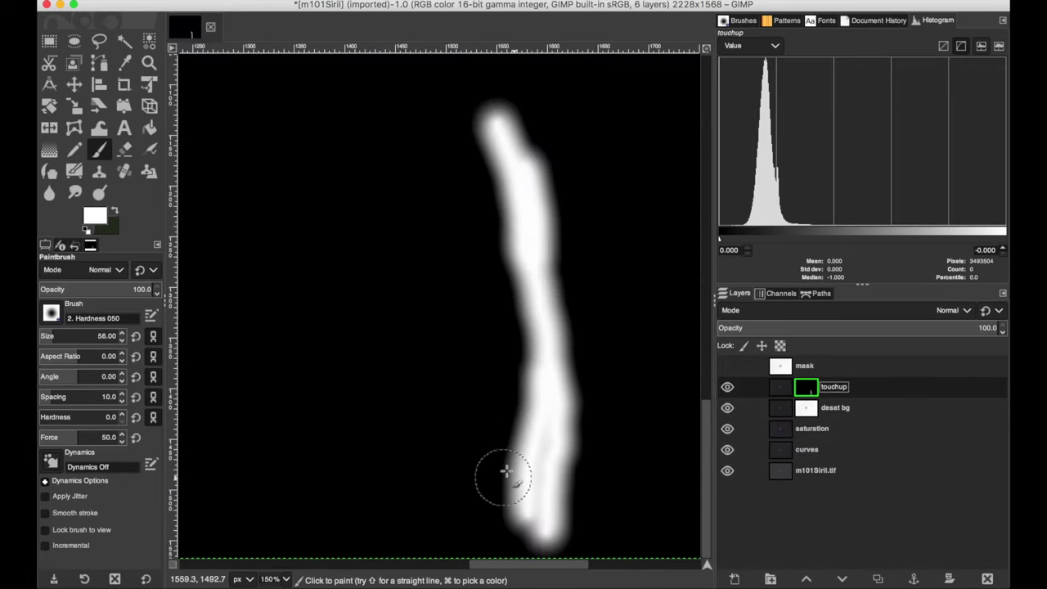
pyautogui.keyDown('alt'); pyautogui.click(810, 393); pyautogui.keyUp('alt')
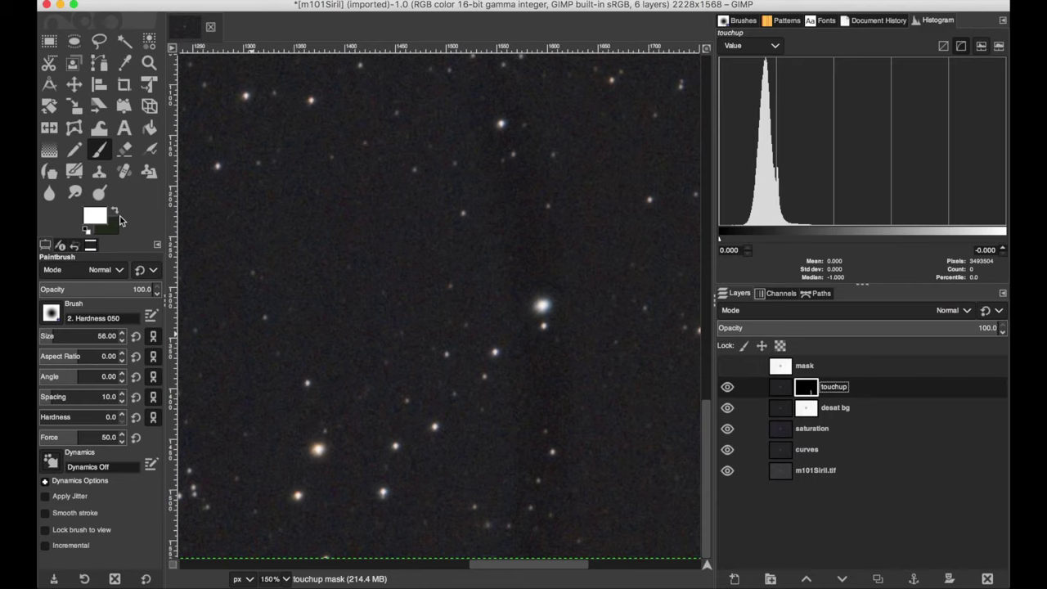
pyautogui.click(116, 213)
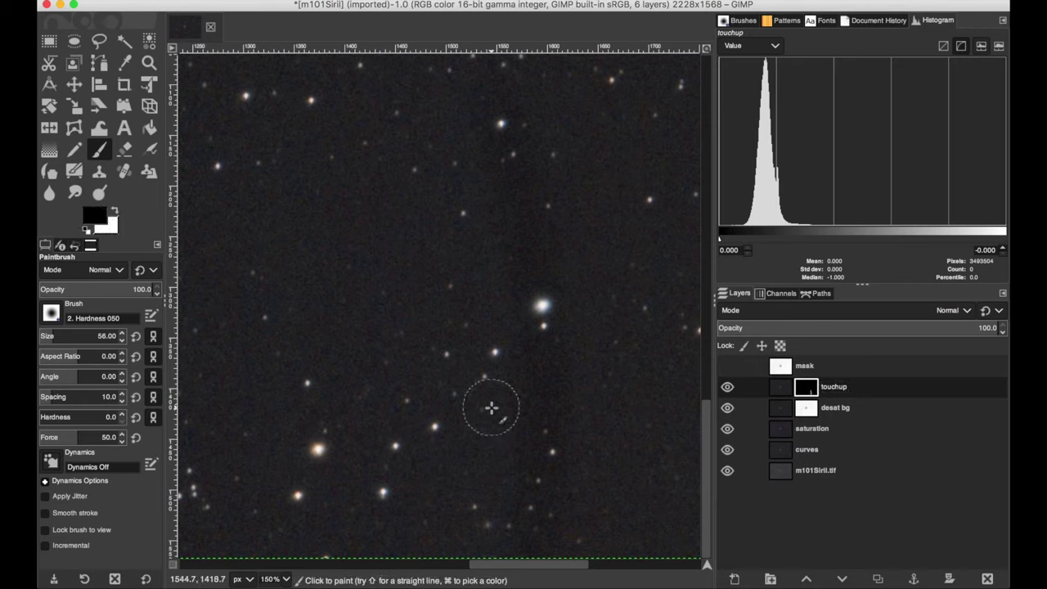
pyautogui.moveTo(491, 498); pyautogui.dragTo(491, 533)
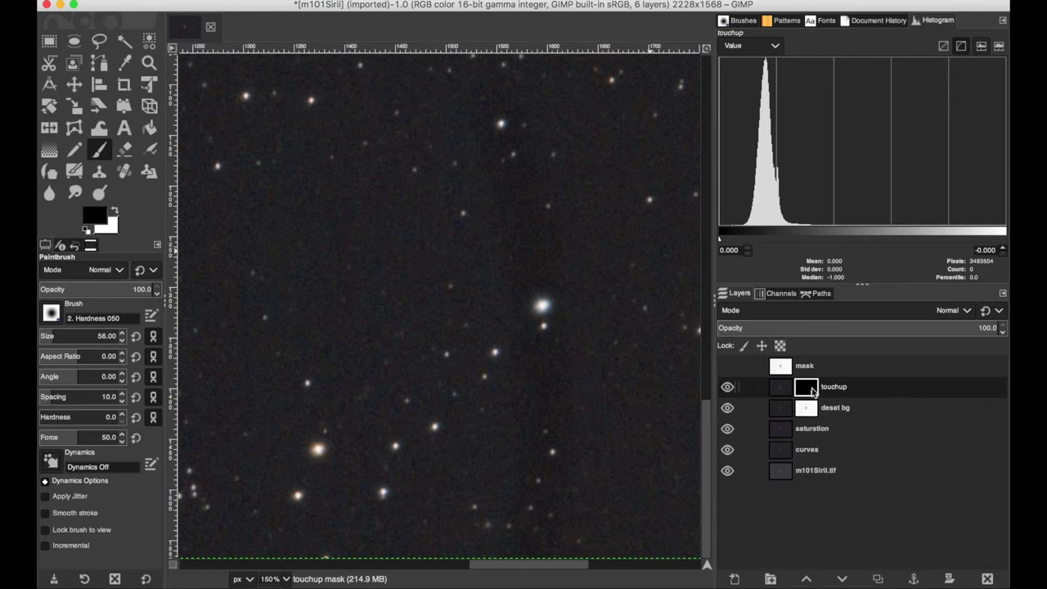
# Step: Recheck the mask, swap the paint colour with X, and target the touchup layer's pixels
pyautogui.keyDown('alt'); pyautogui.click(811, 389); pyautogui.keyUp('alt')
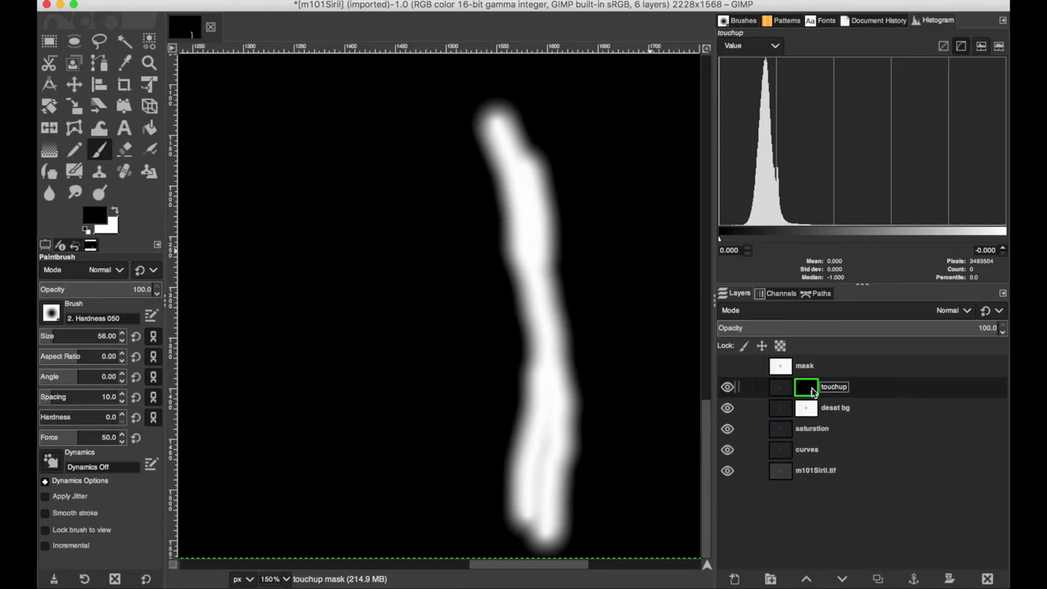
pyautogui.keyDown('alt'); pyautogui.click(812, 388); pyautogui.keyUp('alt')
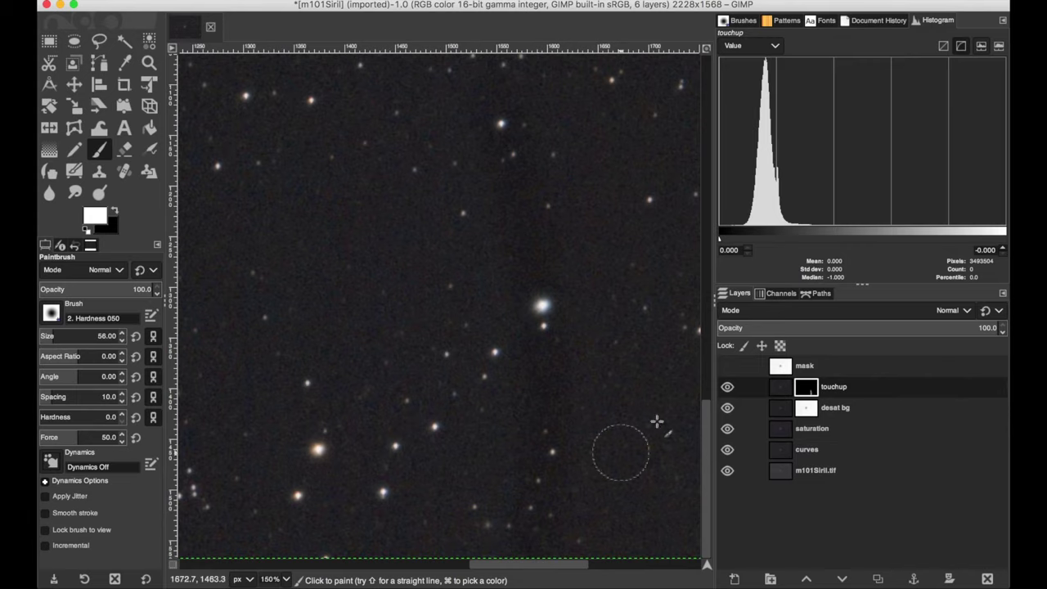
pyautogui.keyDown('alt'); pyautogui.click(810, 395); pyautogui.keyUp('alt')
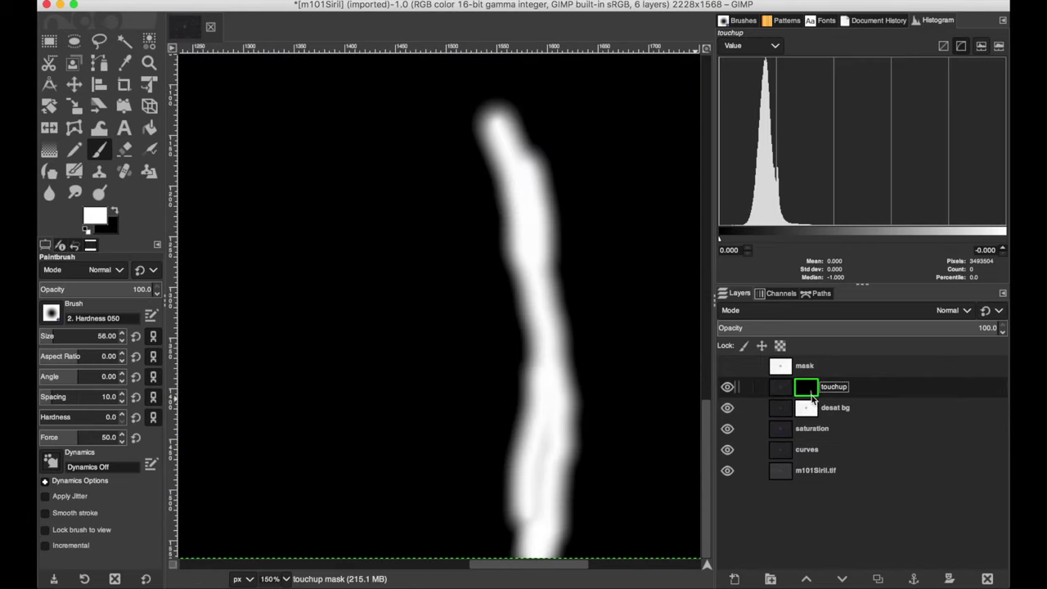
pyautogui.keyDown('alt'); pyautogui.click(812, 394); pyautogui.keyUp('alt')
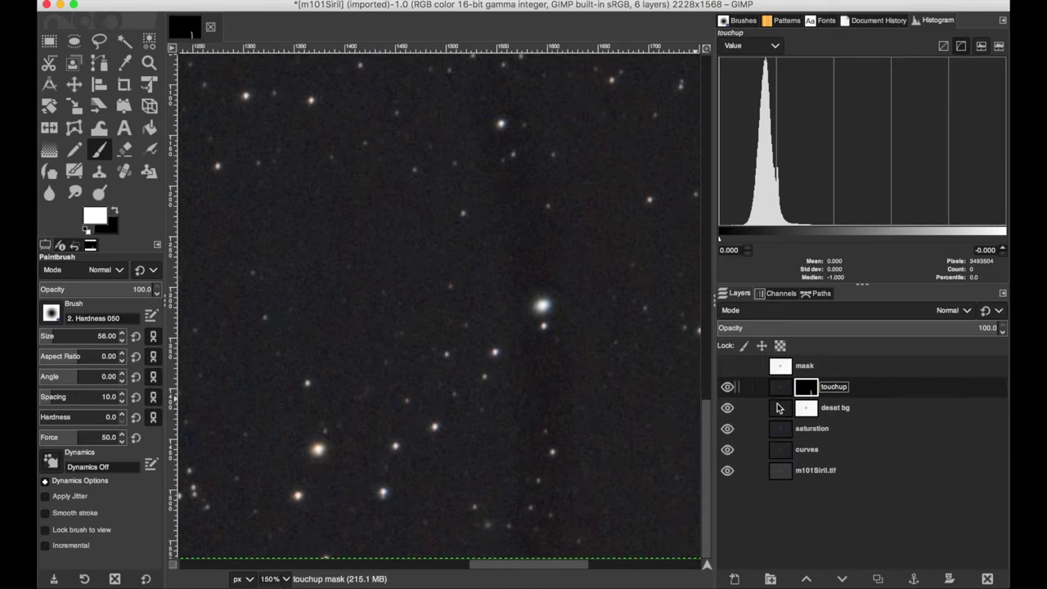
pyautogui.press('x')
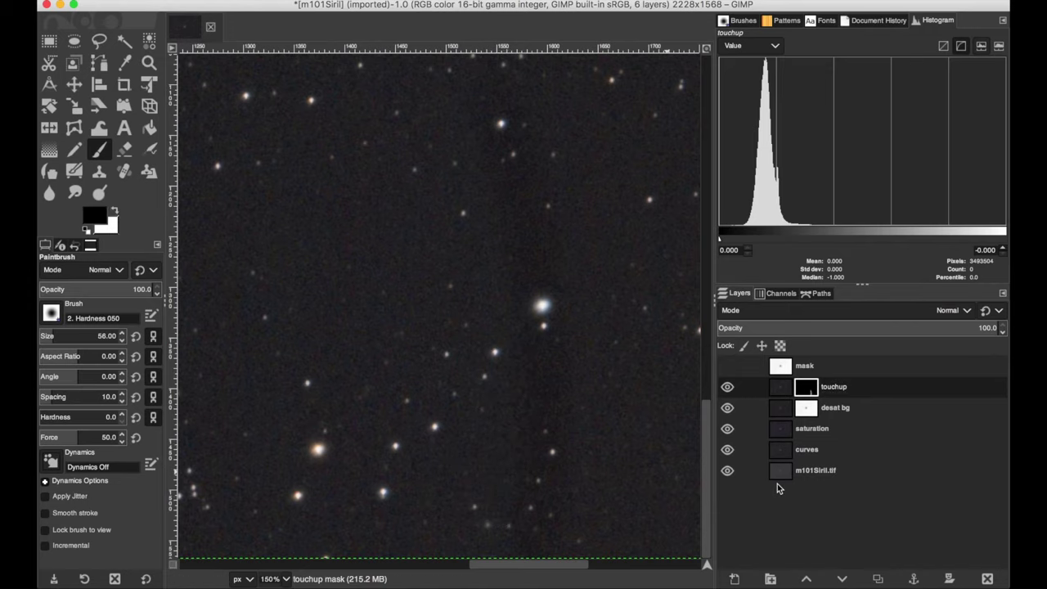
pyautogui.keyDown('alt'); pyautogui.click(812, 389); pyautogui.keyUp('alt')
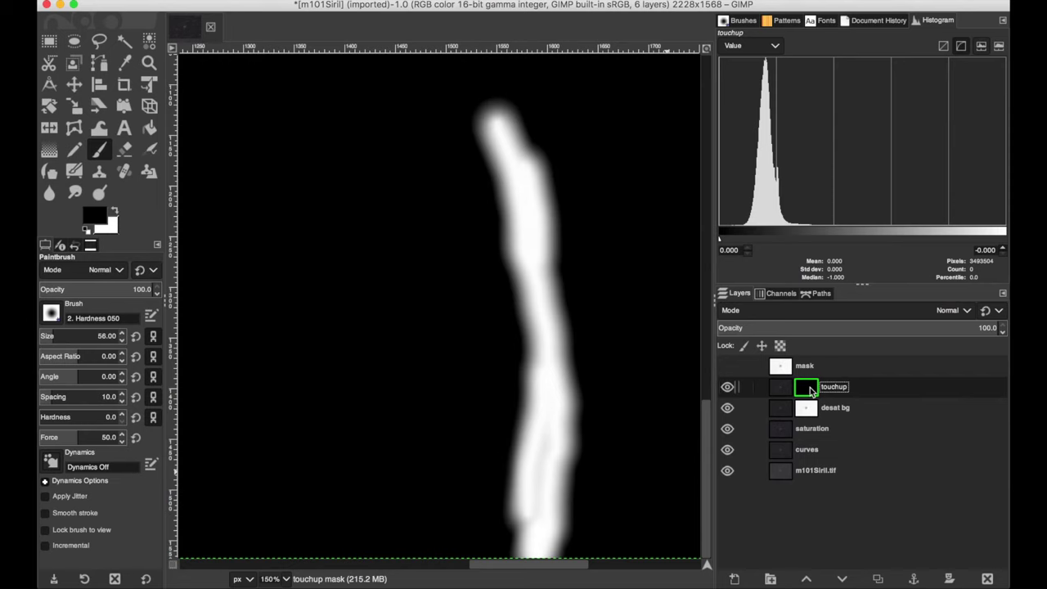
pyautogui.keyDown('alt'); pyautogui.click(810, 387); pyautogui.keyUp('alt')
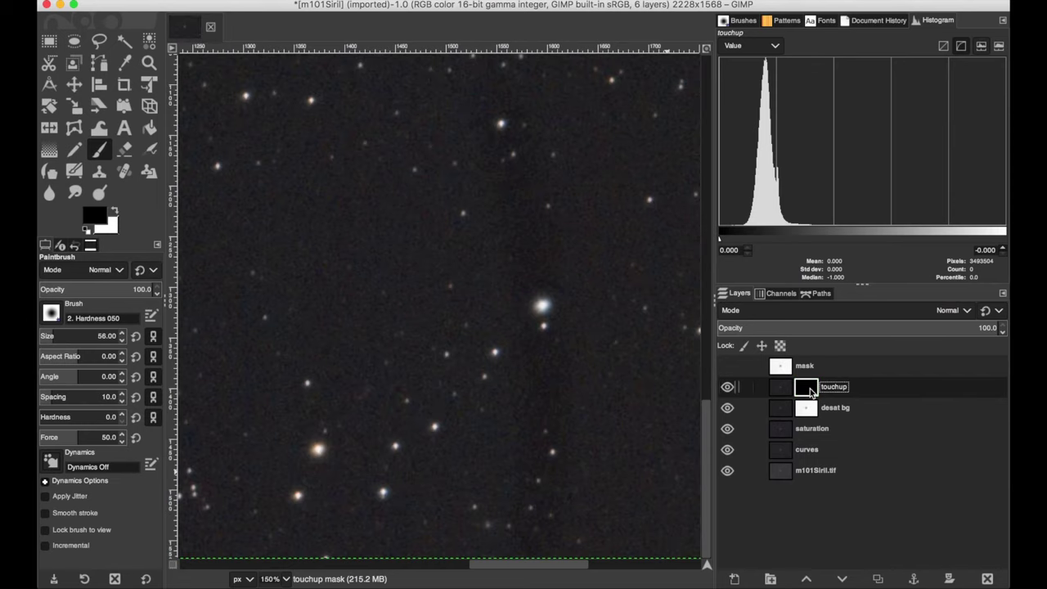
pyautogui.click(782, 389)
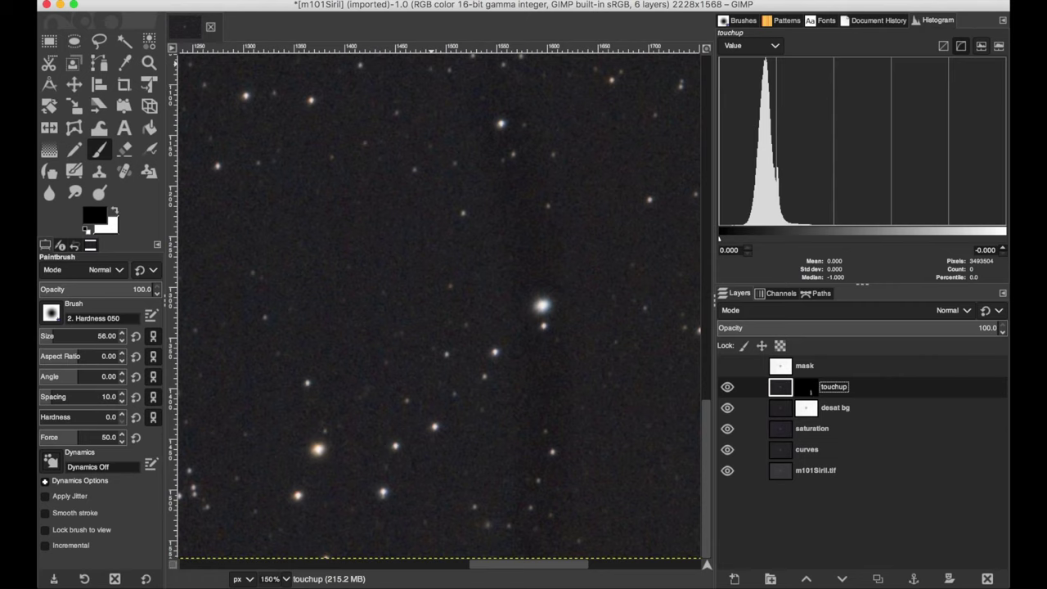
# Step: In Curves, raise a Value point from input 18.44 to output 21.48
pyautogui.click(356, 0)
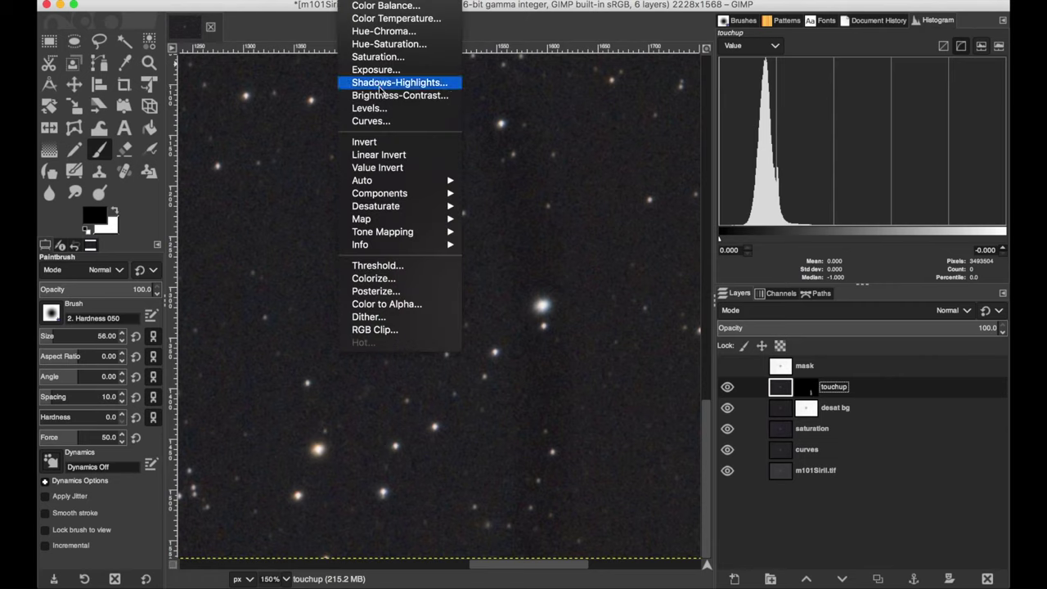
pyautogui.click(379, 121)
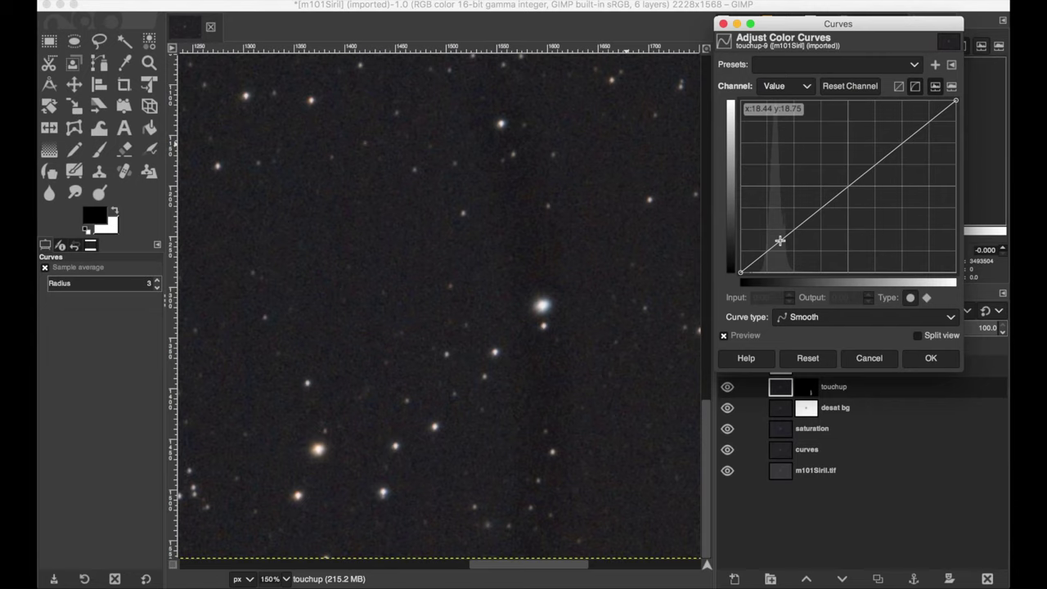
pyautogui.moveTo(781, 241); pyautogui.dragTo(781, 237)
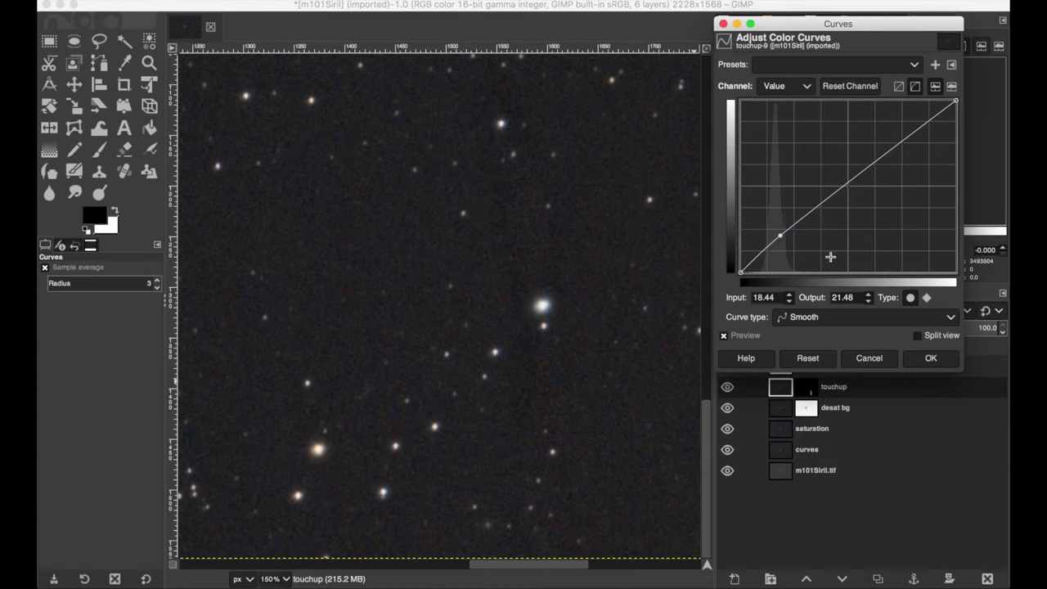
# Step: Target the touchup layer mask with a white brush shrunk to size 49
pyautogui.click(809, 390)
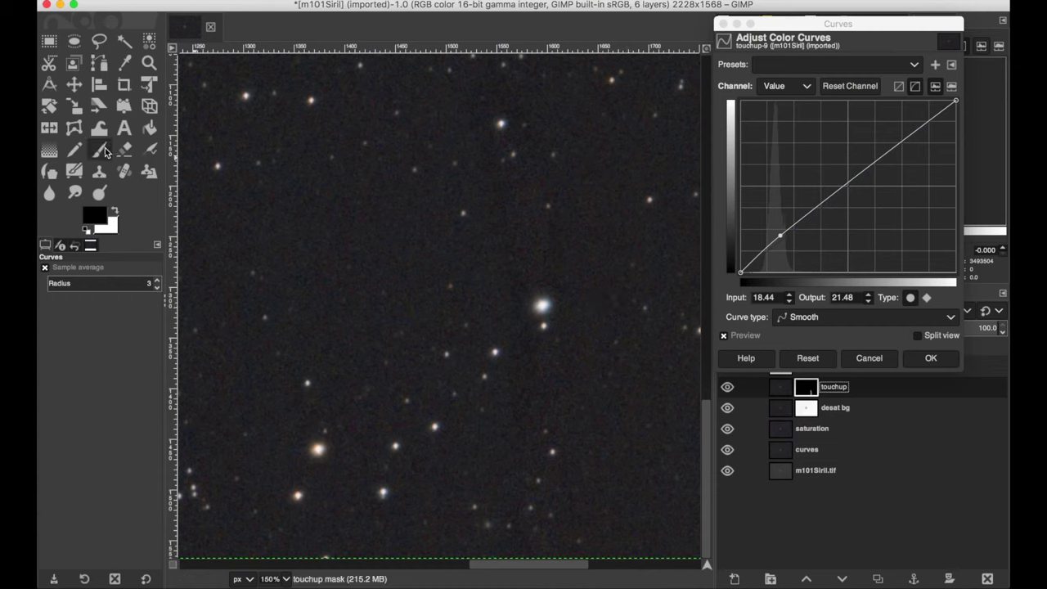
pyautogui.click(99, 150)
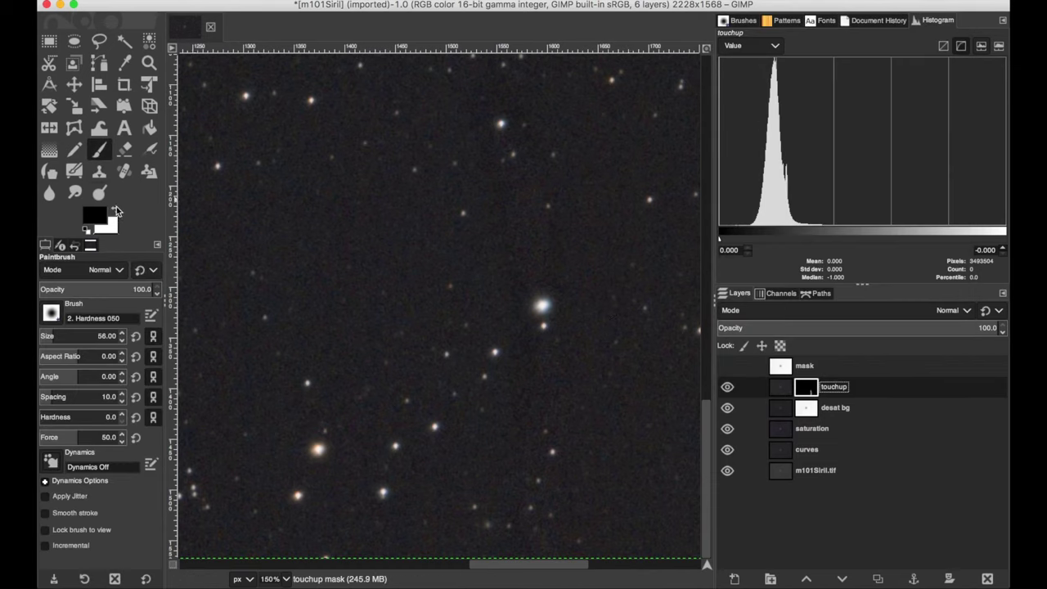
pyautogui.click(117, 210)
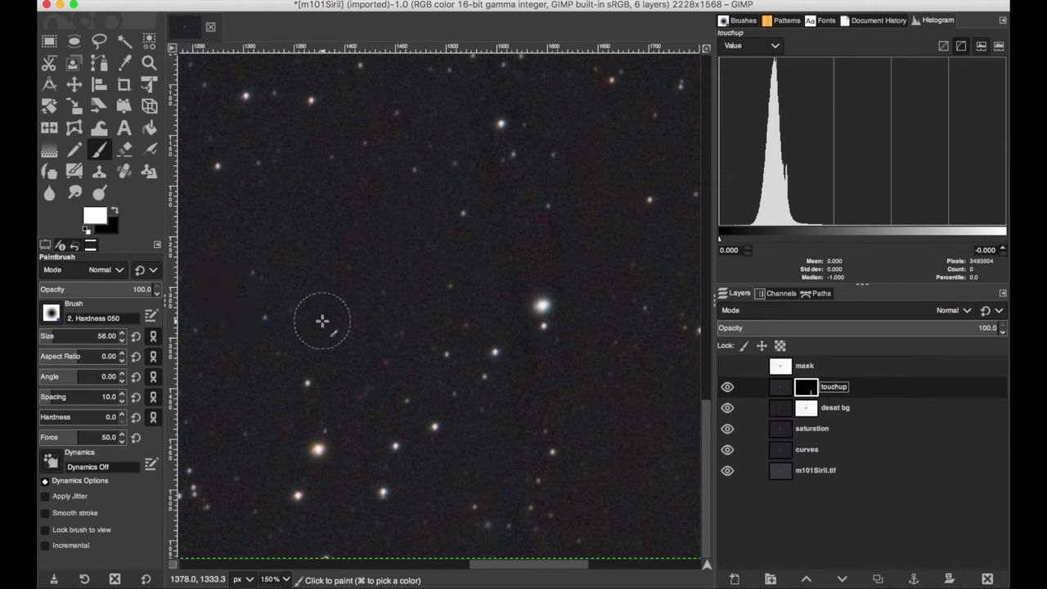
pyautogui.press('[')
pyautogui.press('[')
pyautogui.press('[')
pyautogui.press('[')
pyautogui.press('[')
pyautogui.press('[')
pyautogui.press('[')
pyautogui.press('[')
pyautogui.press('[')
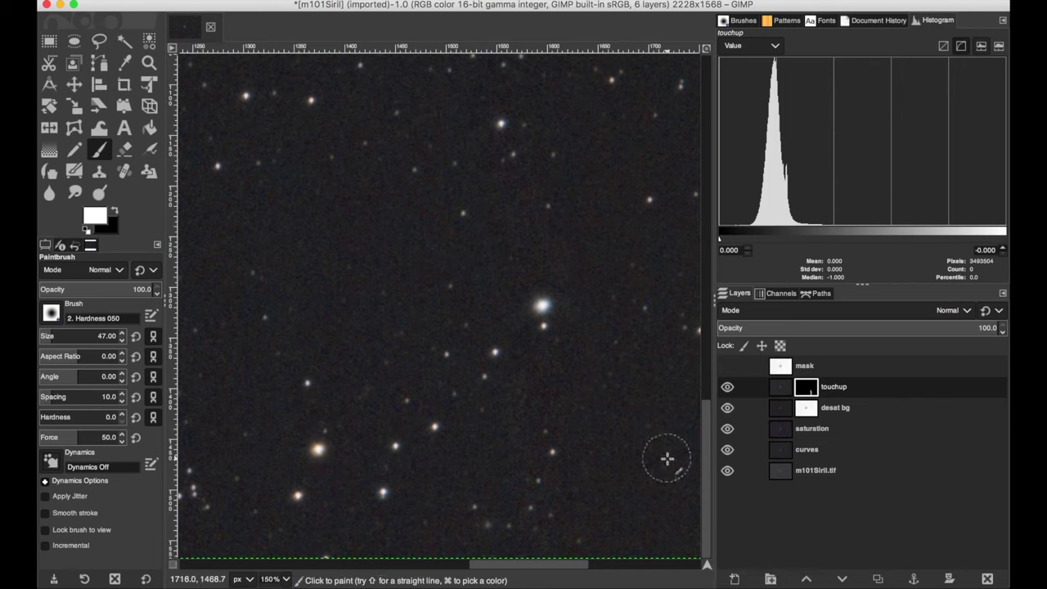
# Step: Zoom out to 33.3% so the whole M101 star field fits the window
pyautogui.press('super')
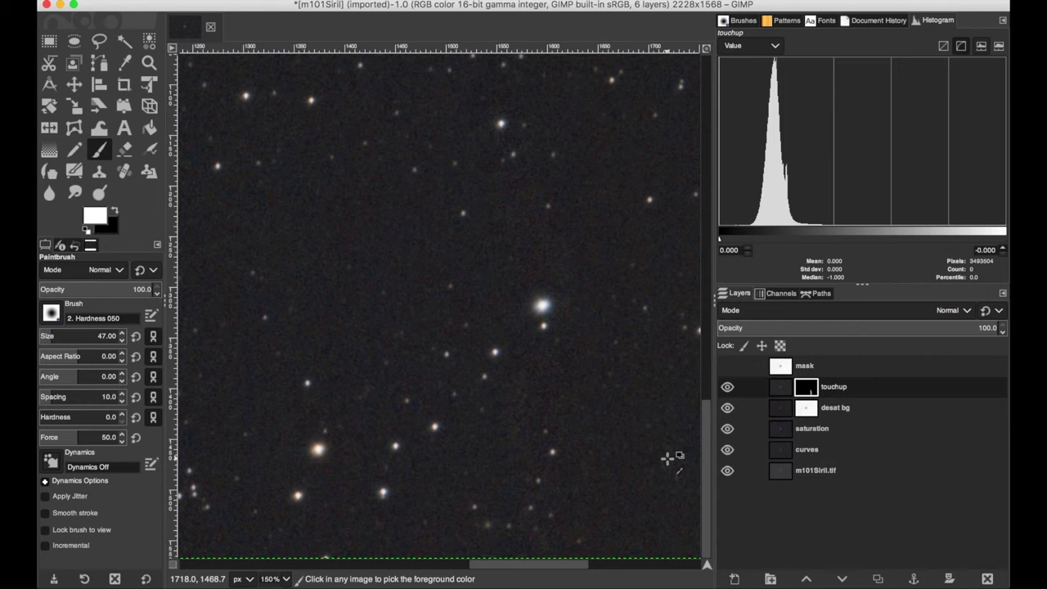
pyautogui.press('-')
pyautogui.press('-')
pyautogui.press('-')
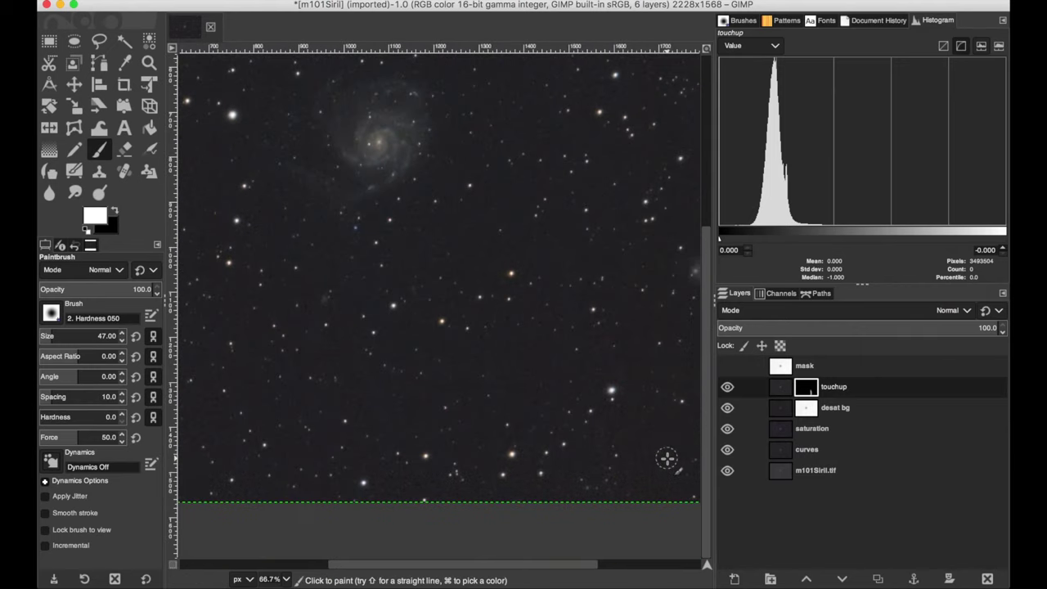
pyautogui.press('-')
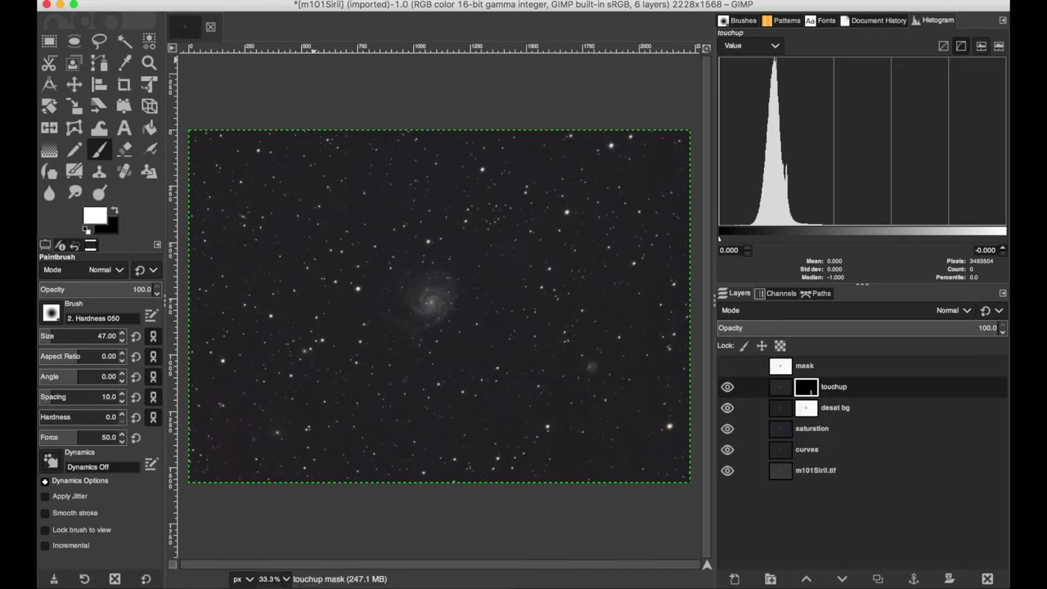
# Step: Create a new layer from visible and name it 'final curves'
pyautogui.click(319, 0)
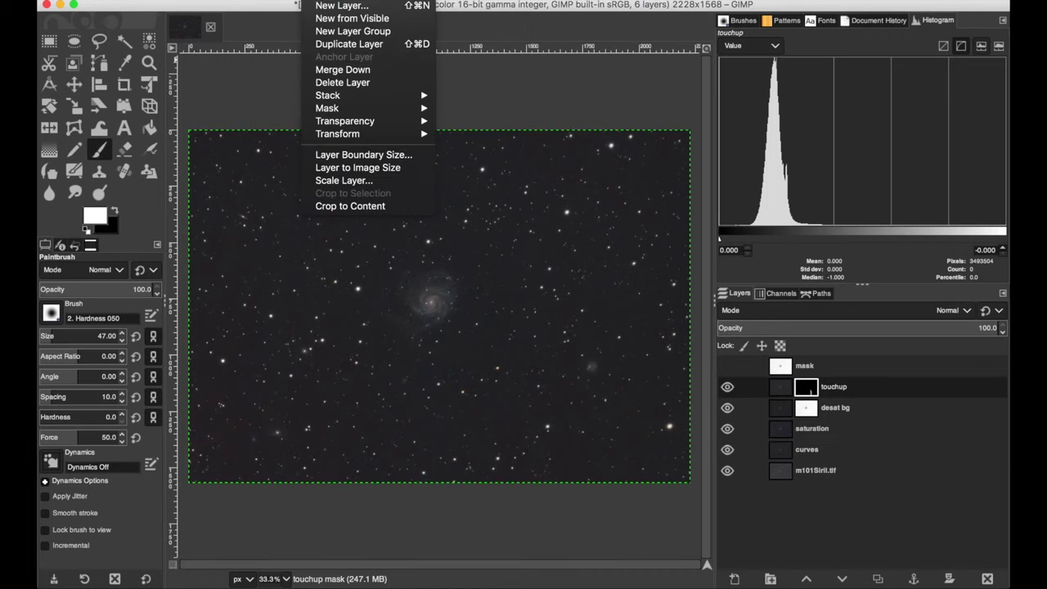
pyautogui.click(326, 19)
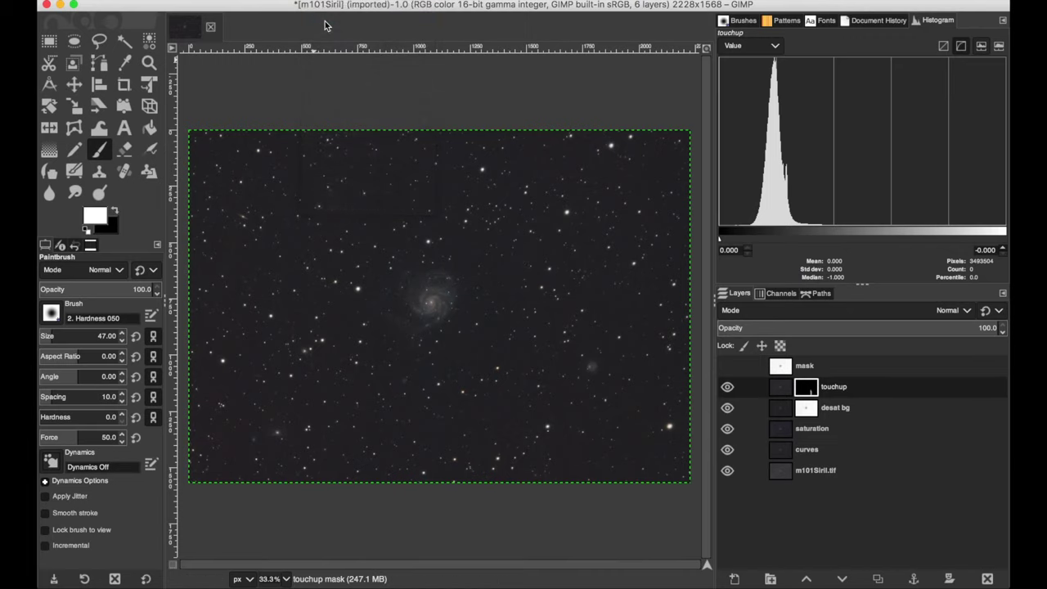
pyautogui.doubleClick(808, 387)
pyautogui.write('final curves')
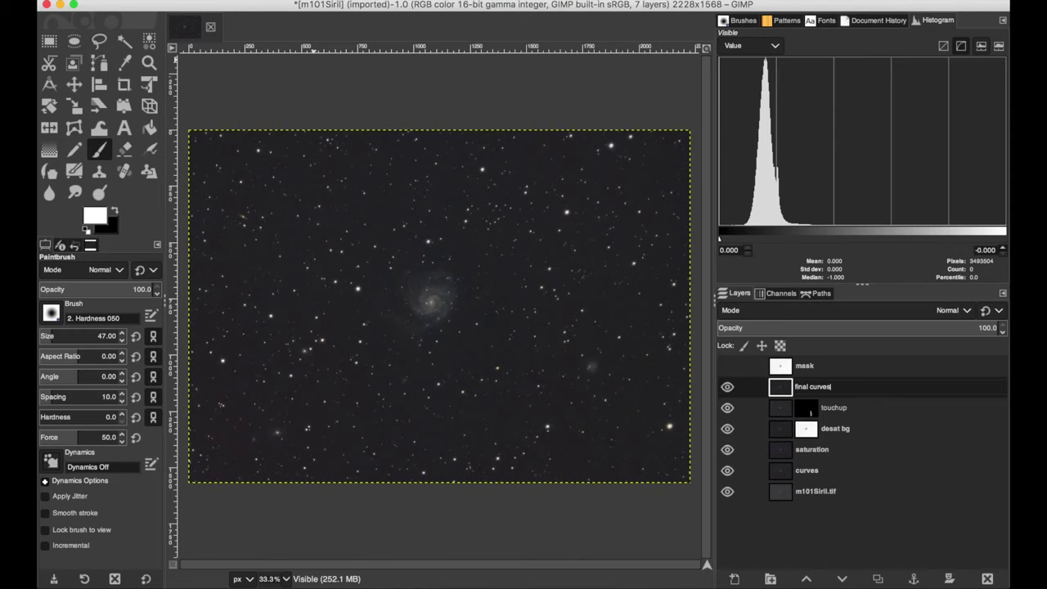
pyautogui.press('Return')
# Step: In Curves, nudge the black point right and add a slight shadow-darkening point
pyautogui.click(348, 0)
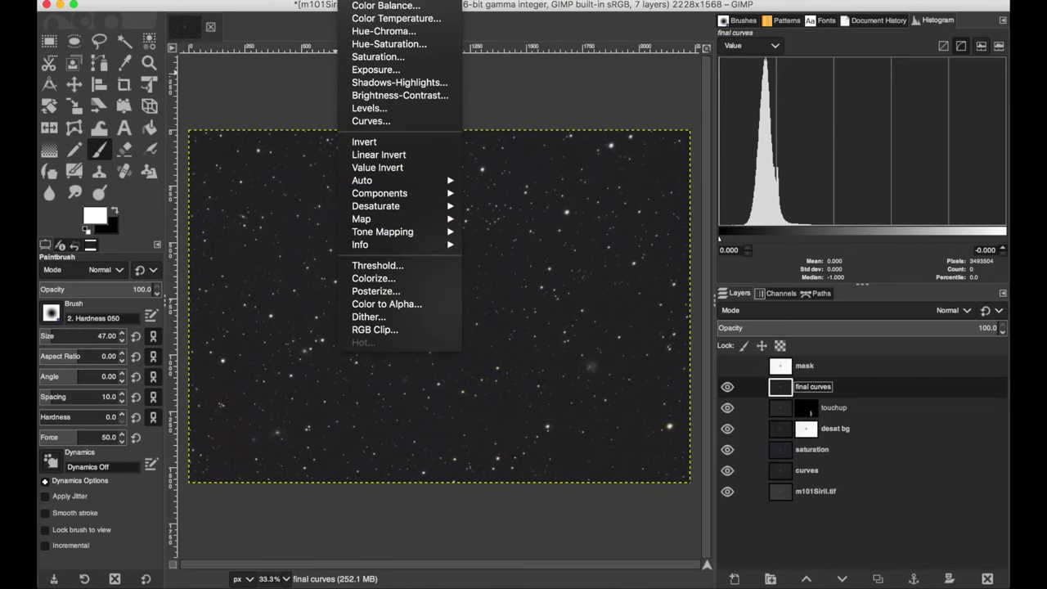
pyautogui.click(378, 120)
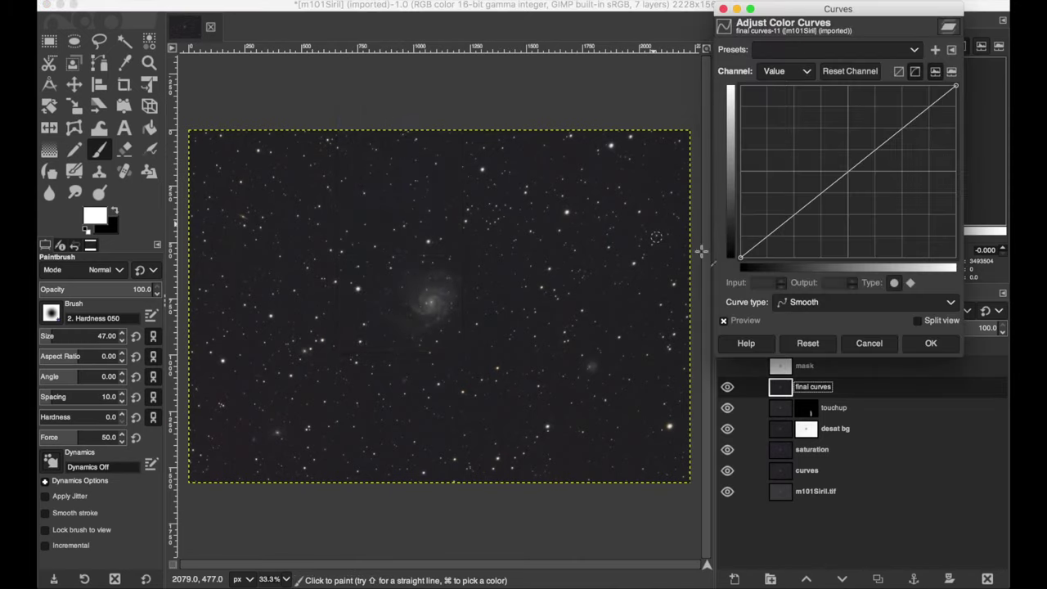
pyautogui.moveTo(741, 257); pyautogui.dragTo(745, 259)
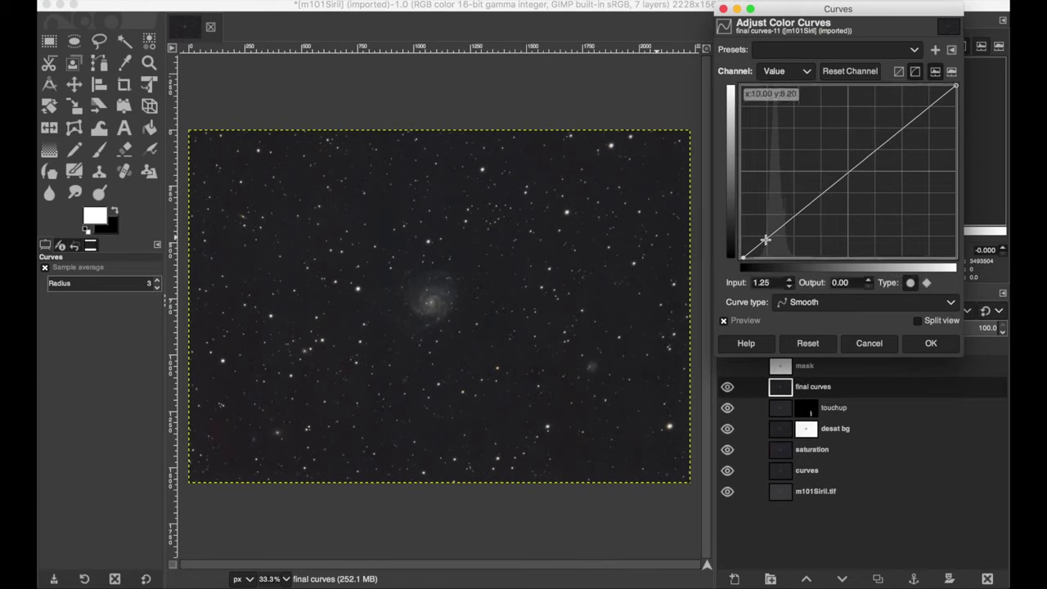
pyautogui.moveTo(779, 227); pyautogui.dragTo(780, 229)
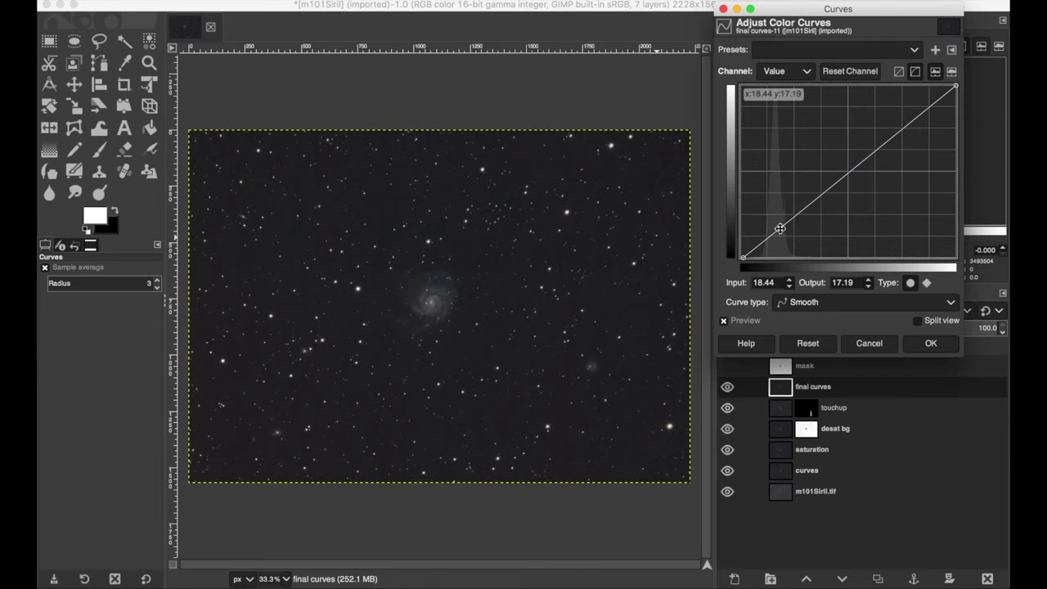
pyautogui.click(743, 257)
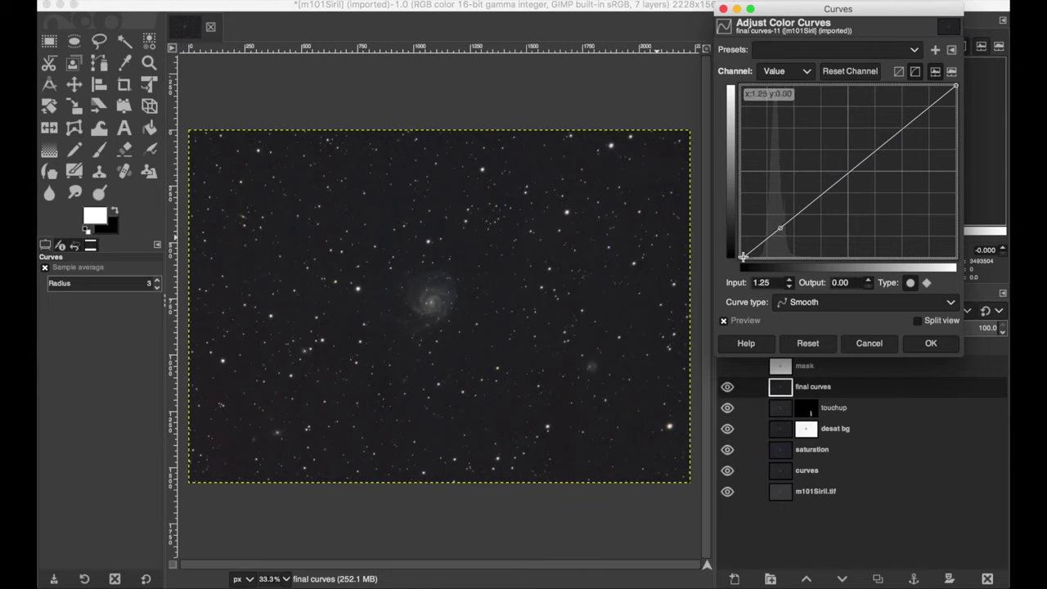
pyautogui.moveTo(743, 257); pyautogui.dragTo(745, 258)
pyautogui.moveTo(780, 226); pyautogui.dragTo(779, 223)
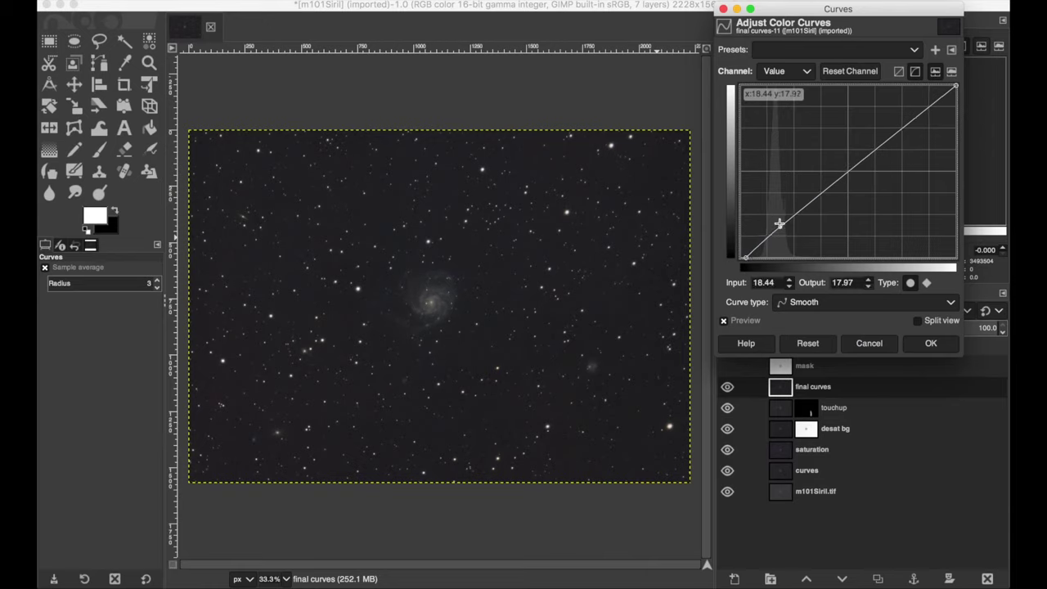
# Step: Add a low shadow point at input 6.56, output 3.12, toggling final curves to compare
pyautogui.click(727, 387)
pyautogui.click(728, 388)
pyautogui.click(729, 387)
pyautogui.click(728, 388)
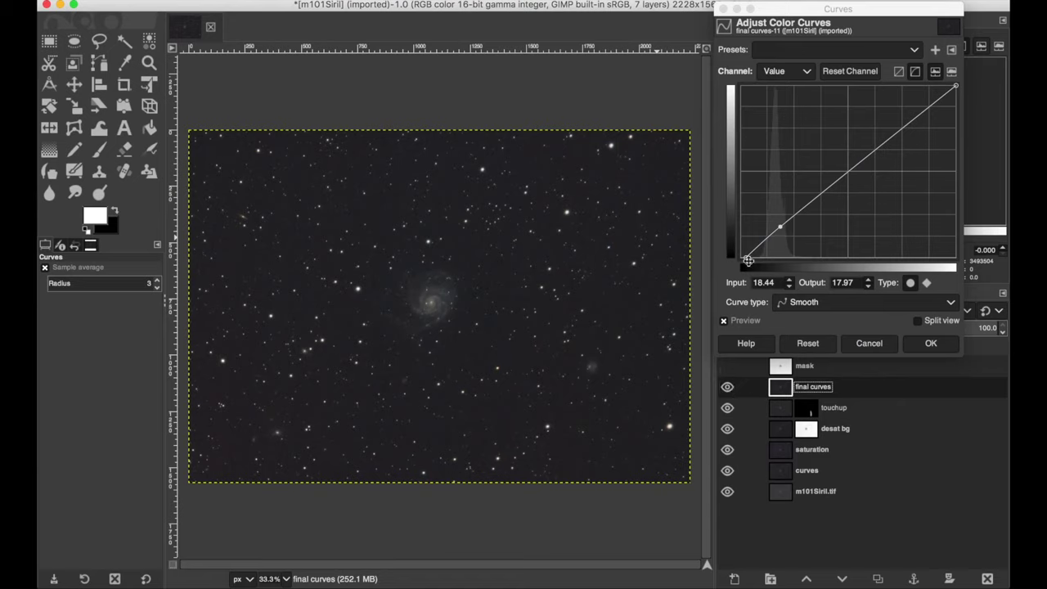
pyautogui.moveTo(750, 258); pyautogui.dragTo(756, 256)
pyautogui.click(725, 389)
pyautogui.click(725, 389)
pyautogui.click(726, 389)
pyautogui.click(725, 389)
# Step: Apply the curves and save the XCF as m101SirilandGimp.xcf by appending 'andGimp' to the name
pyautogui.click(724, 9)
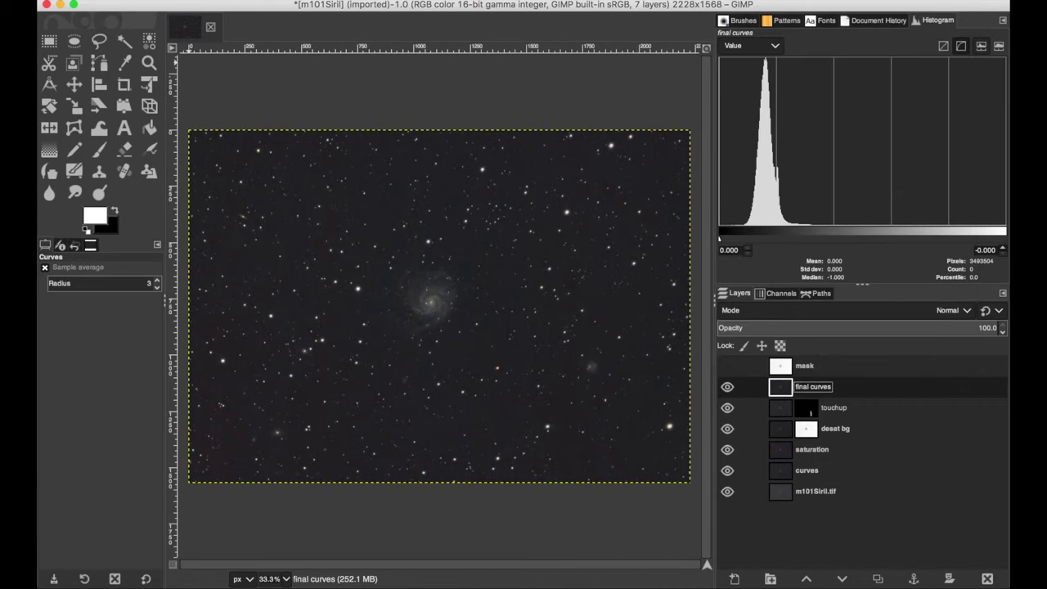
pyautogui.click(146, 0)
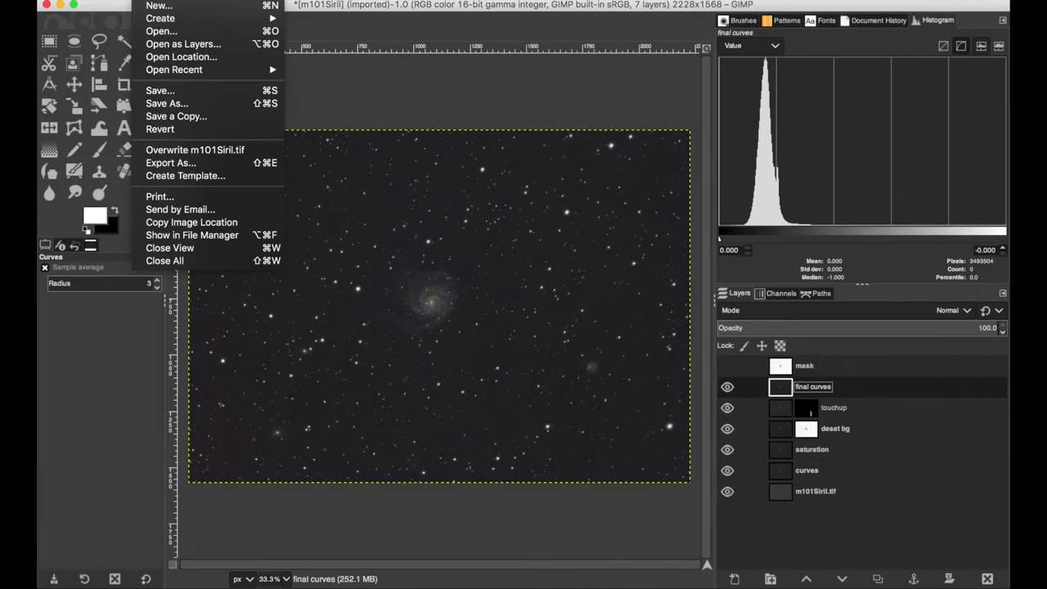
pyautogui.click(156, 92)
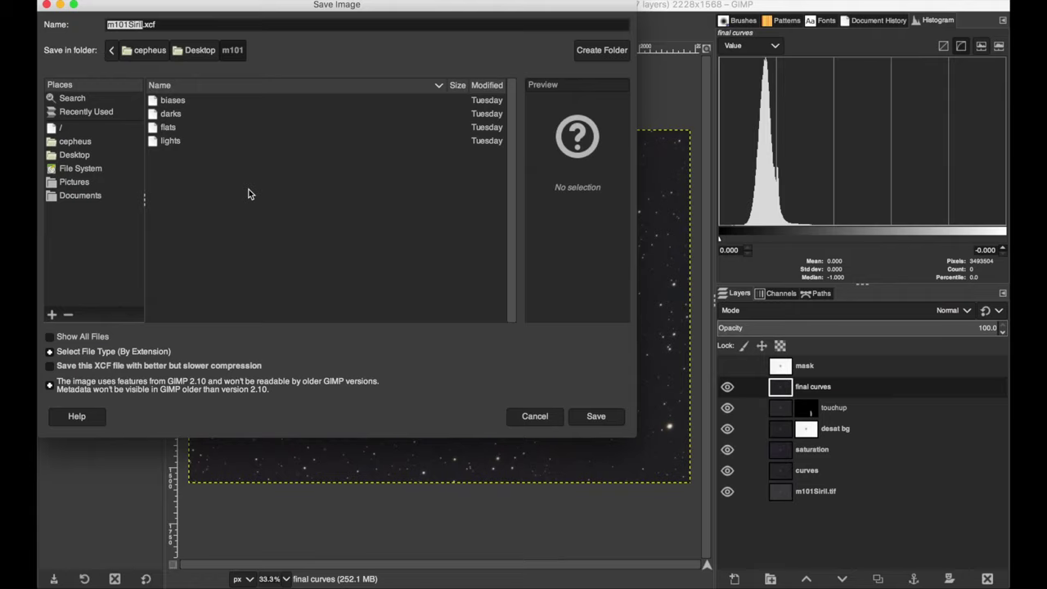
pyautogui.press('Right')
pyautogui.write('andGimp')
pyautogui.press('Return')
pyautogui.click(151, 0)
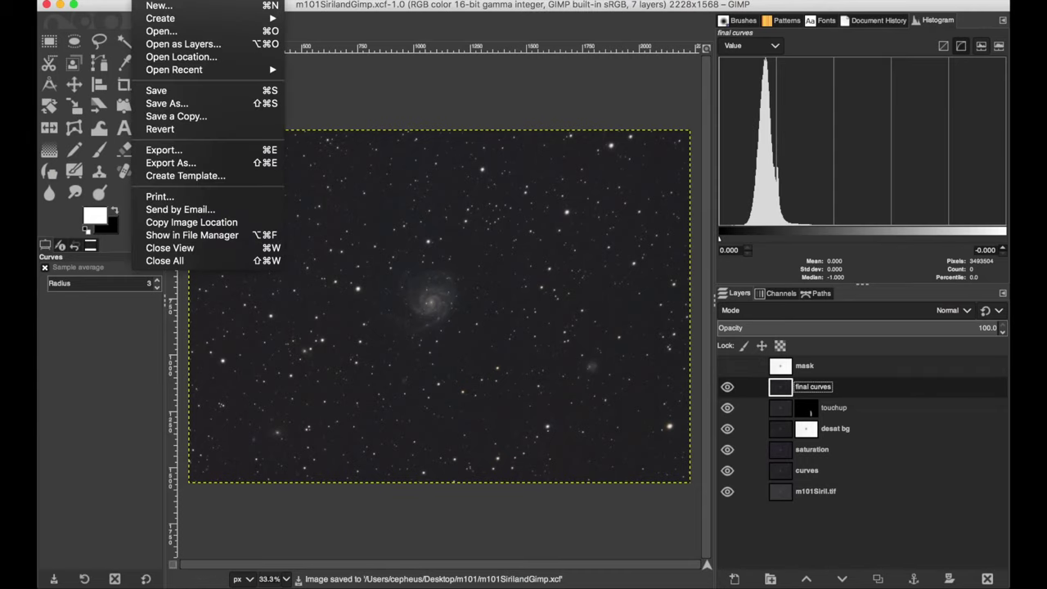
# Step: Export m101SirilandGimp.jpg, replacing the png extension, at JPEG quality 100
pyautogui.click(160, 152)
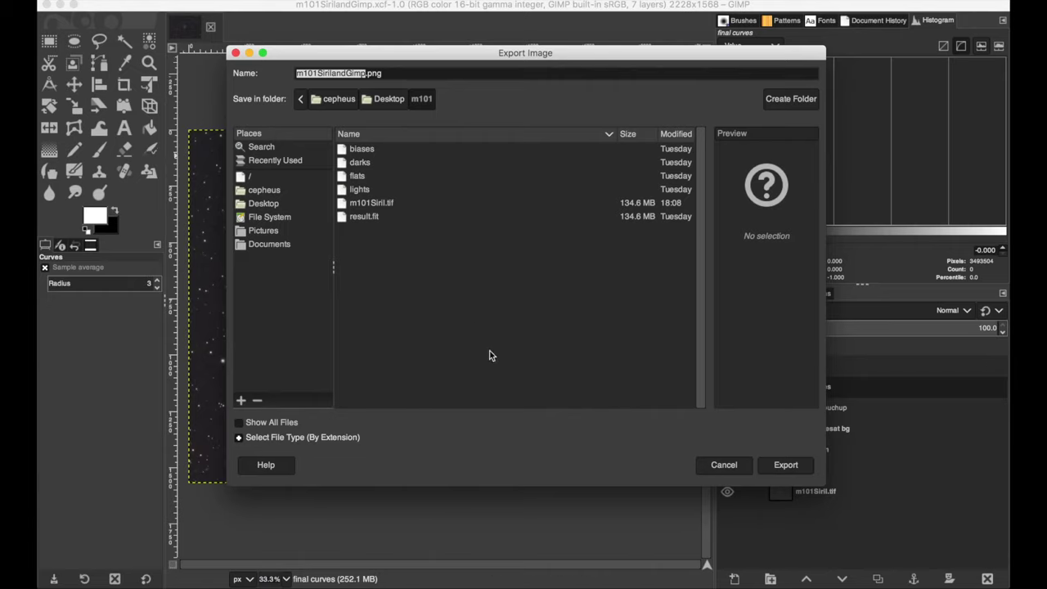
pyautogui.click(383, 73)
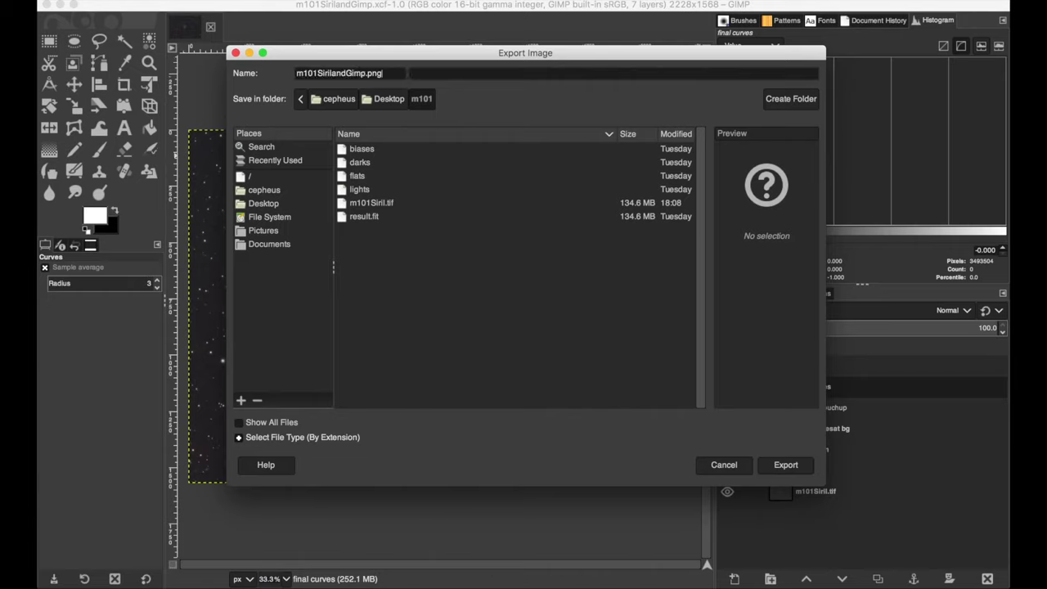
pyautogui.press('BackSpace')
pyautogui.write('jph')
pyautogui.click(789, 465)
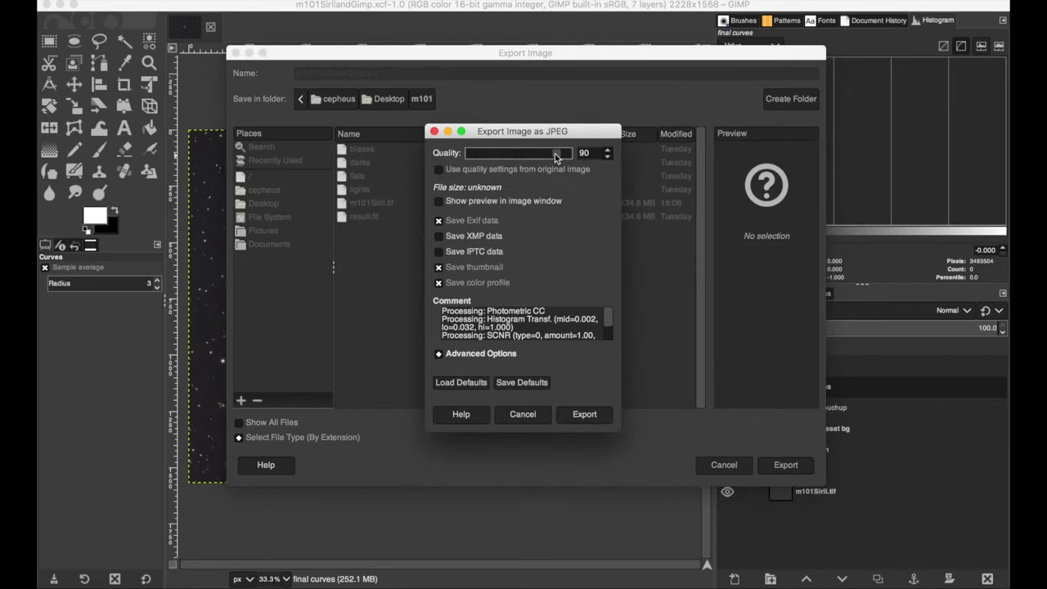
pyautogui.moveTo(555, 154); pyautogui.dragTo(685, 158)
pyautogui.click(592, 415)
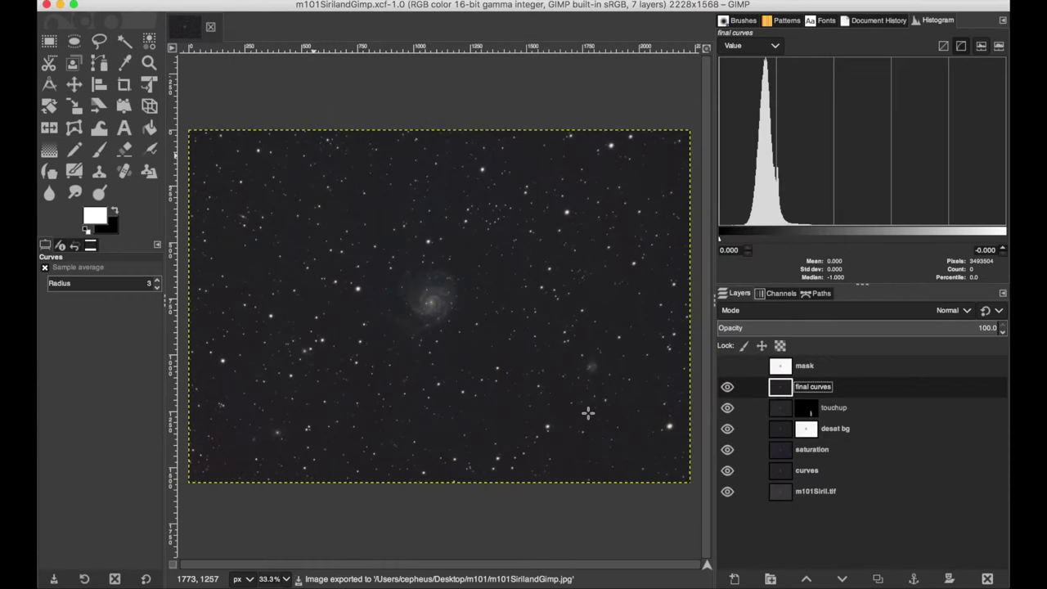
# Step: Quit GIMP and select the 4.9 MB, 2228×1568 m101SirilandGimp.jpg in Finder
pyautogui.click(98, 0)
pyautogui.click(124, 160)
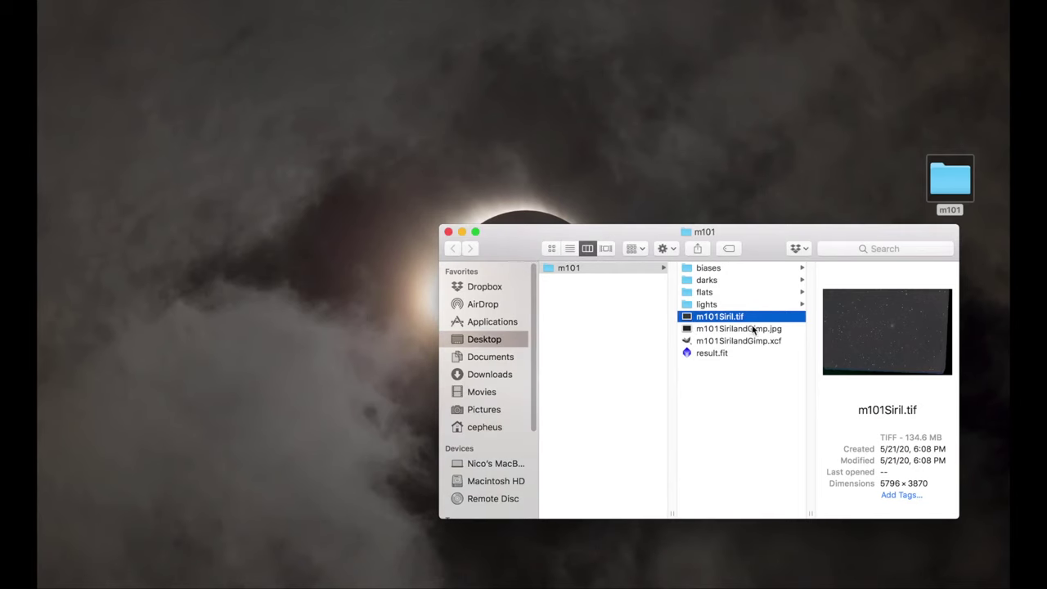
pyautogui.click(733, 328)
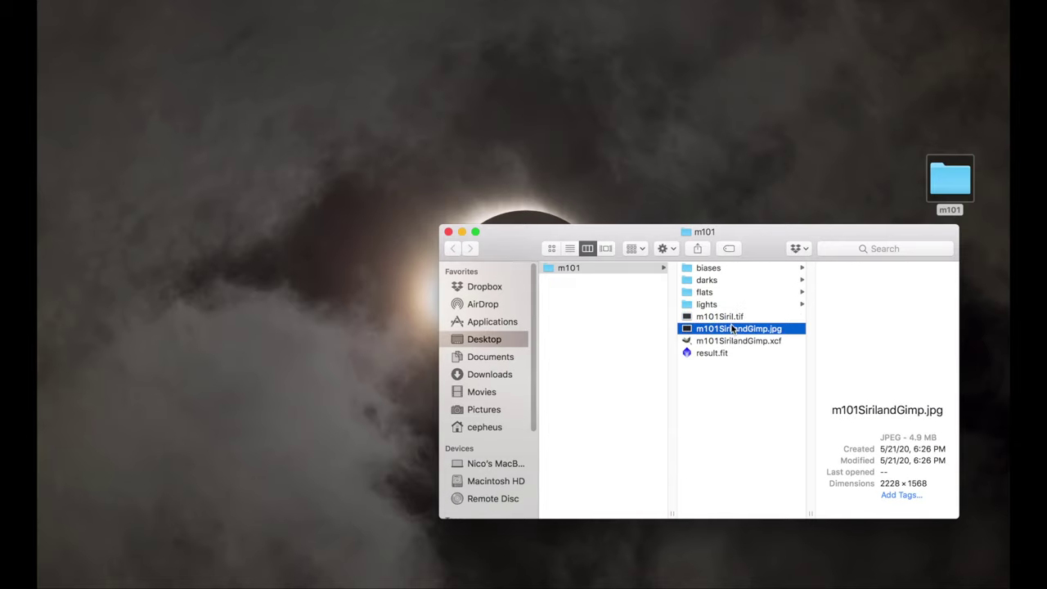
# Step: Open m101SirilandGimp.jpg in Preview and bring up its View menu
pyautogui.doubleClick(705, 330)
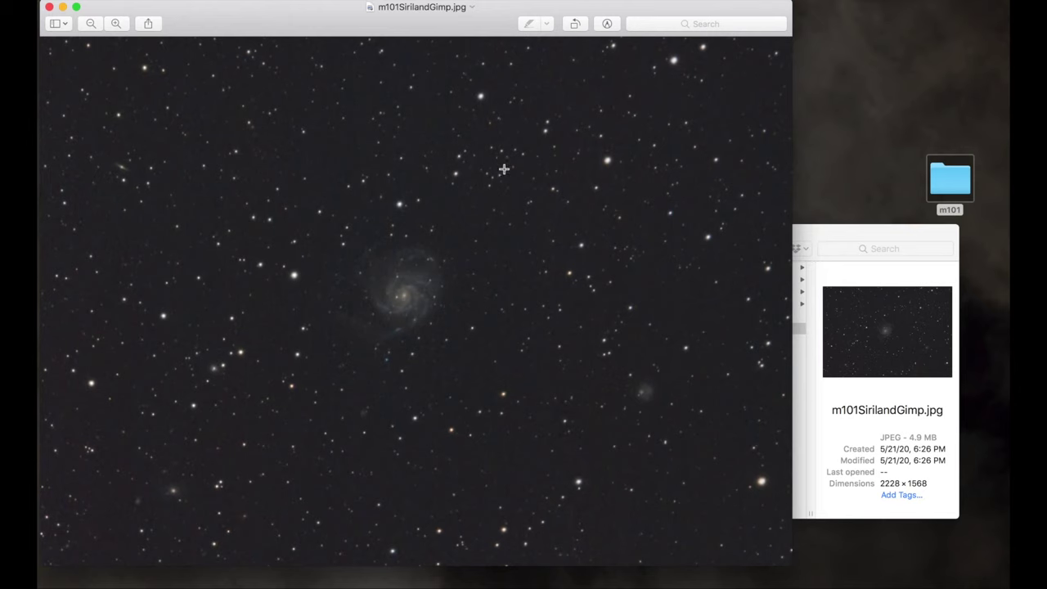
pyautogui.click(257, 0)
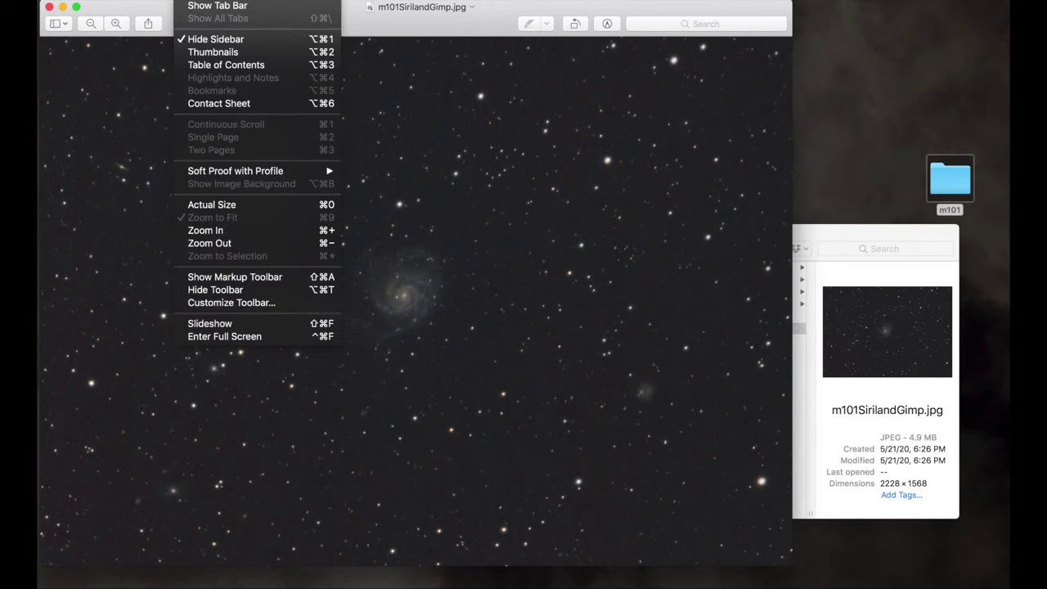